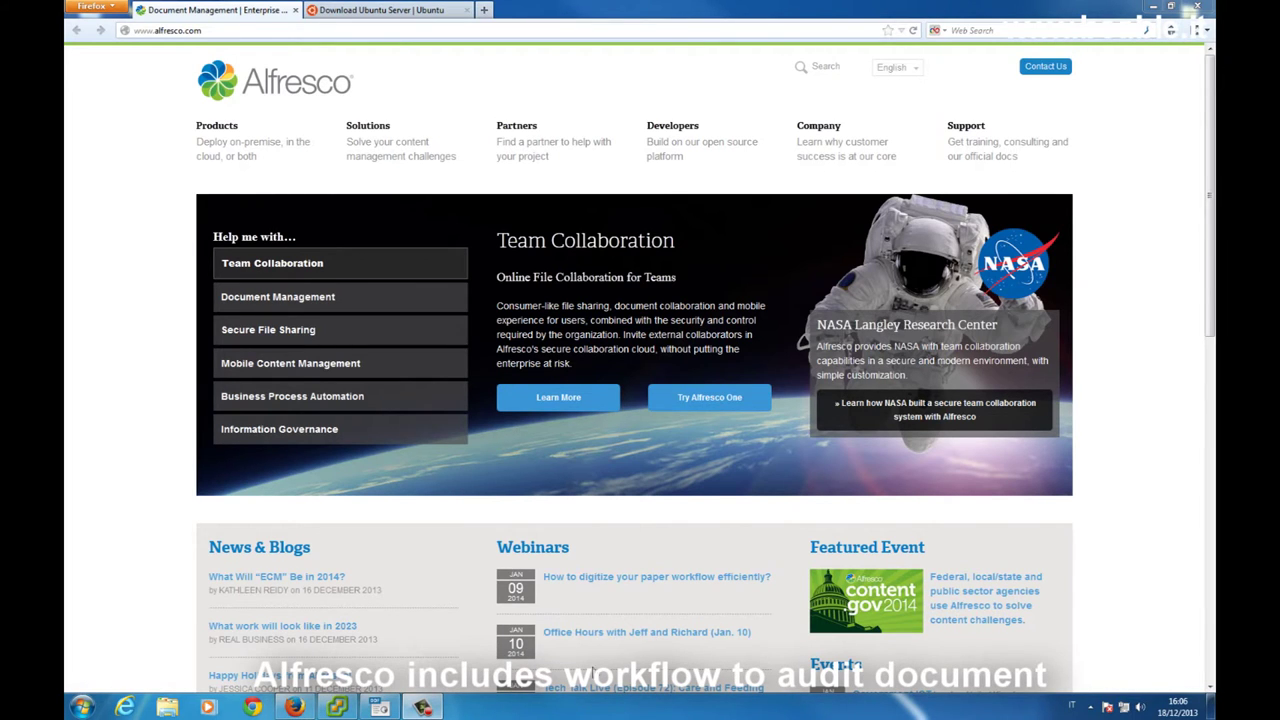
Switch to OpenOffice Impress showing the alfresco.odp slide 'Raccolta documenti: il workflow (1)'
{"action": "left_click", "coordinate": [378, 707]}
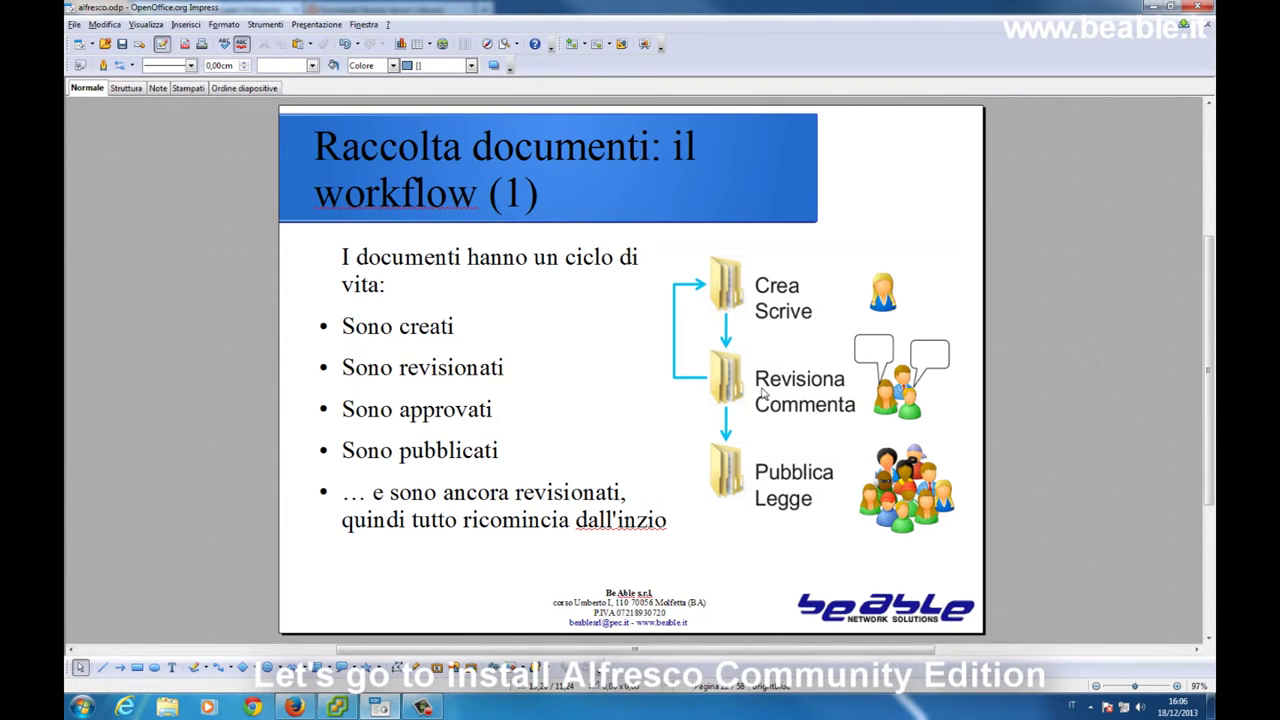
Switch to vSphere Client showing the ESXi 5.1.0 host overview and its virtual machine list
{"action": "left_click", "coordinate": [292, 710]}
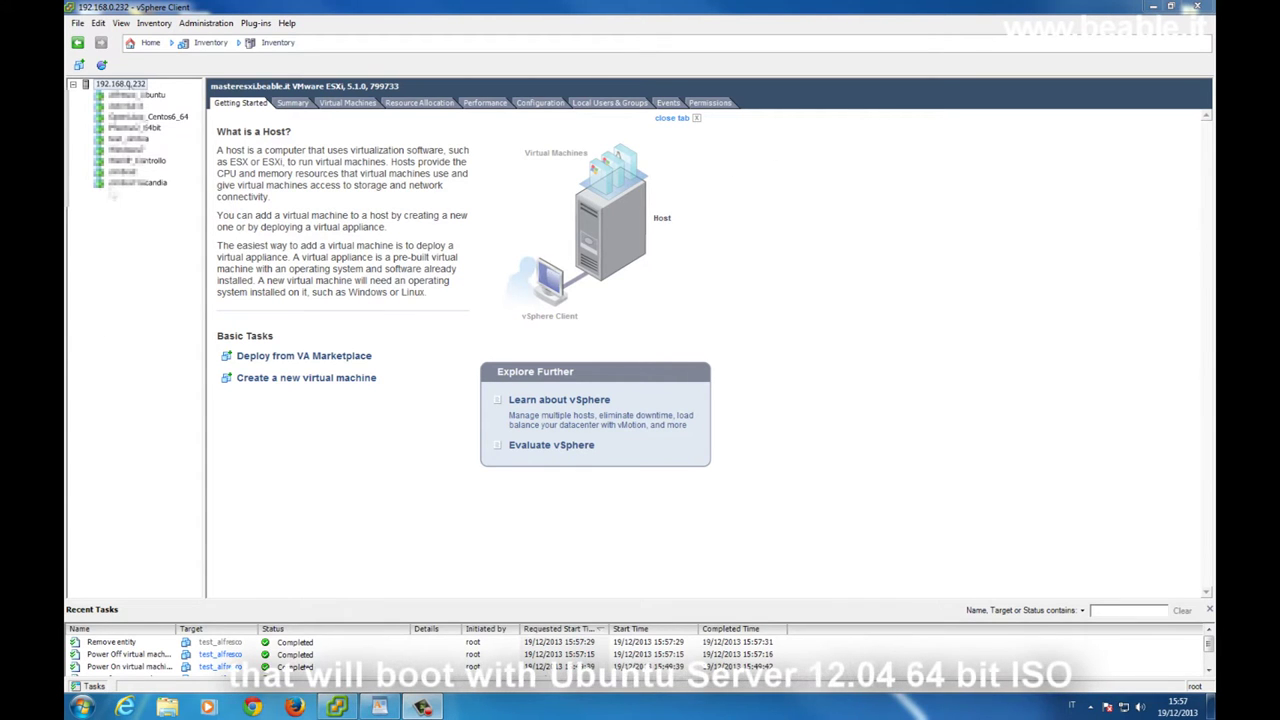
Start a custom new virtual machine named test_alfresco on datastore1 with virtual machine version 8
{"action": "right_click", "coordinate": [134, 86]}
{"action": "left_click", "coordinate": [195, 92]}
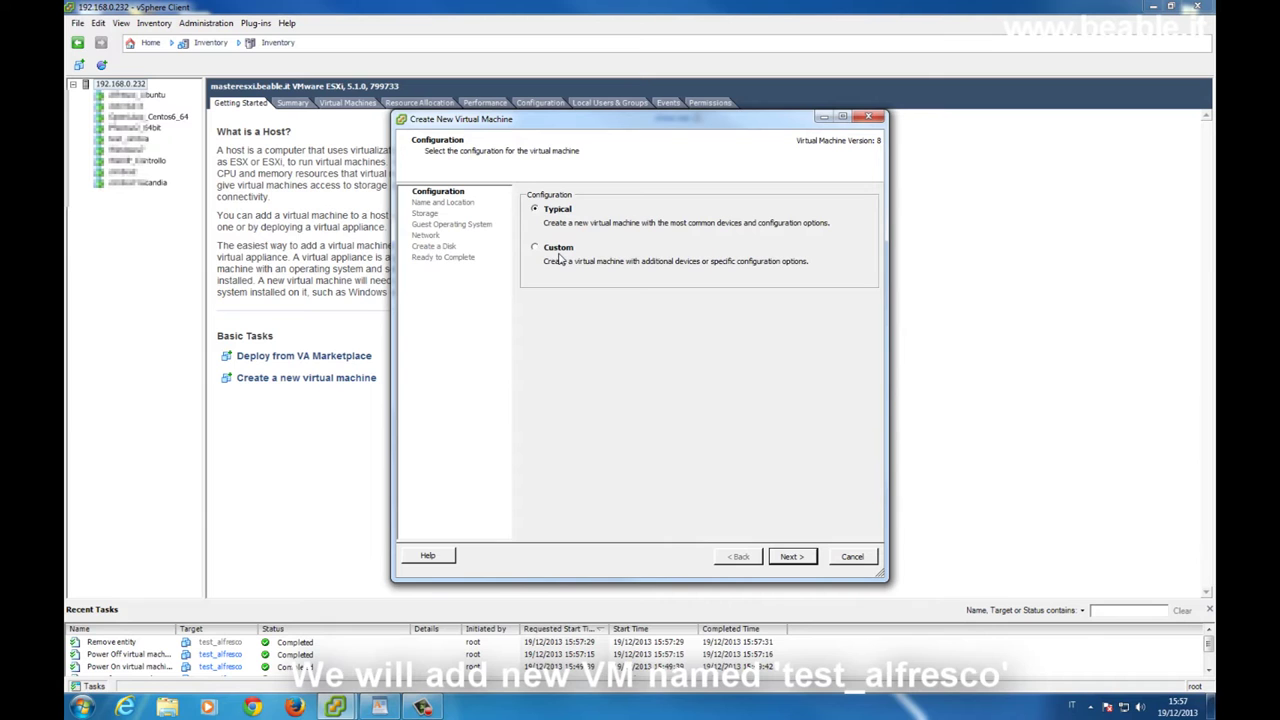
{"action": "left_click", "coordinate": [560, 256]}
{"action": "left_click", "coordinate": [807, 564]}
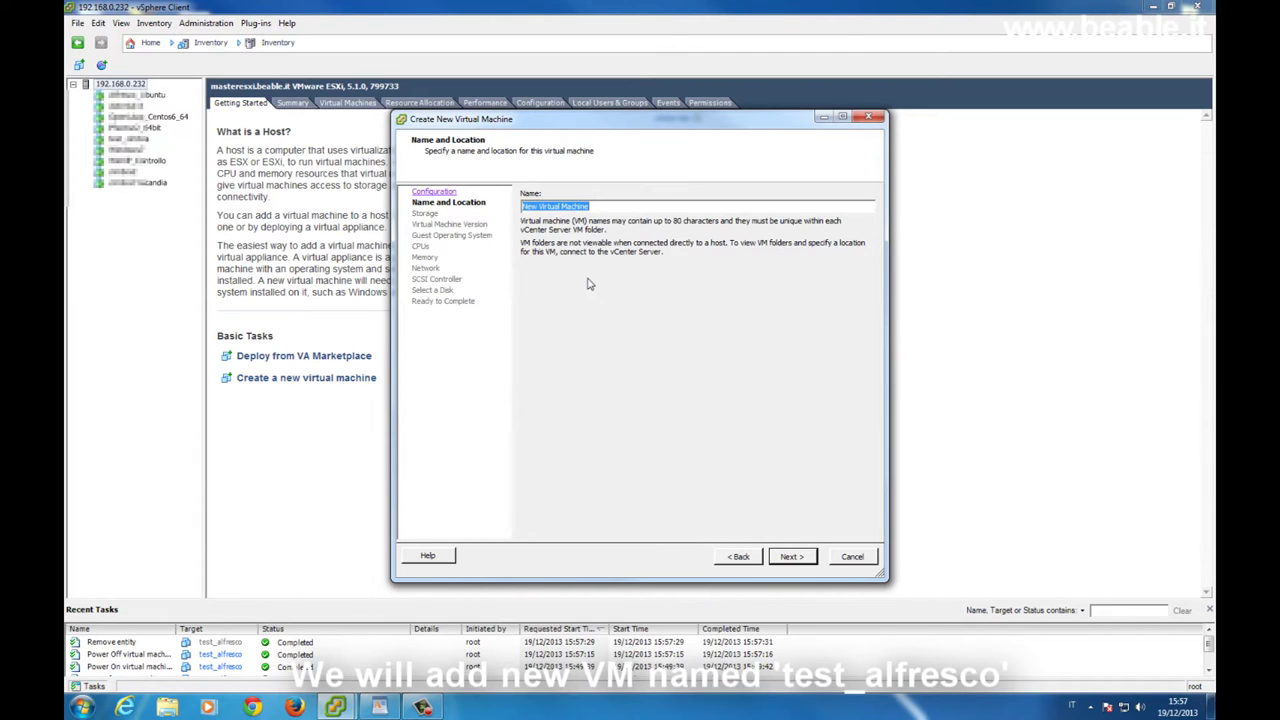
{"action": "type", "text": "test_alfresco"}
{"action": "left_click", "coordinate": [798, 561]}
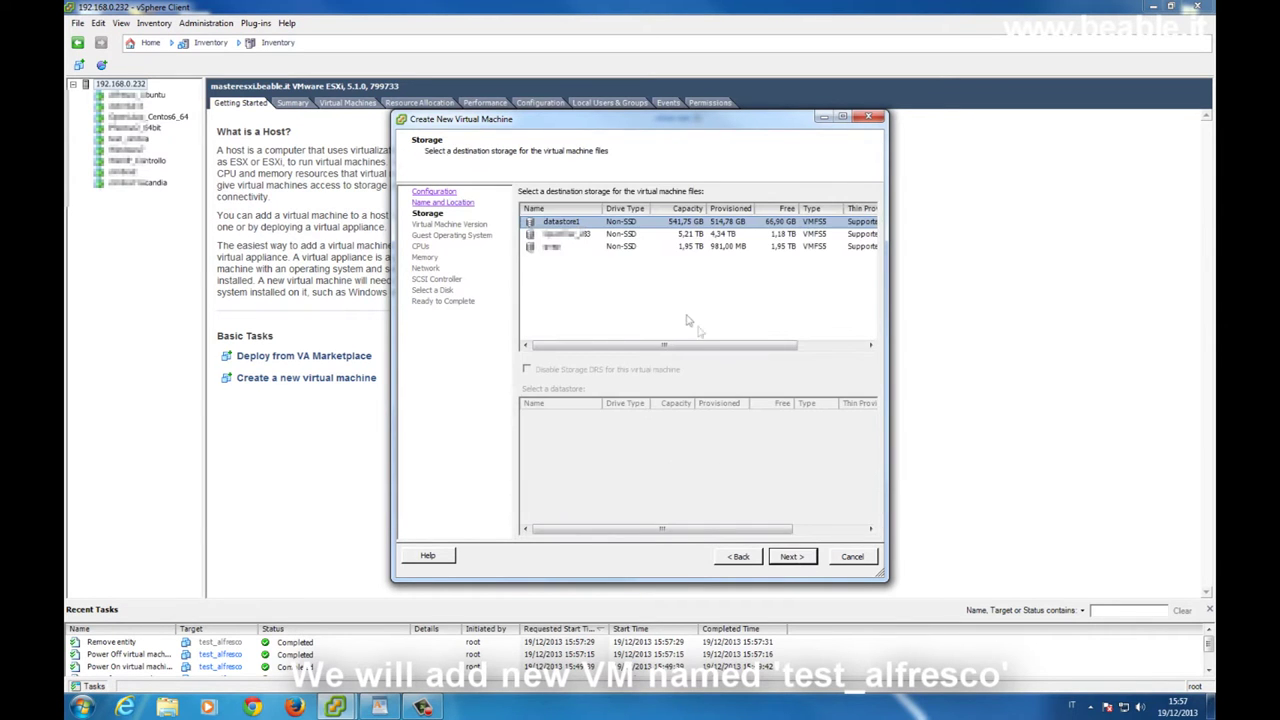
{"action": "left_click", "coordinate": [798, 558]}
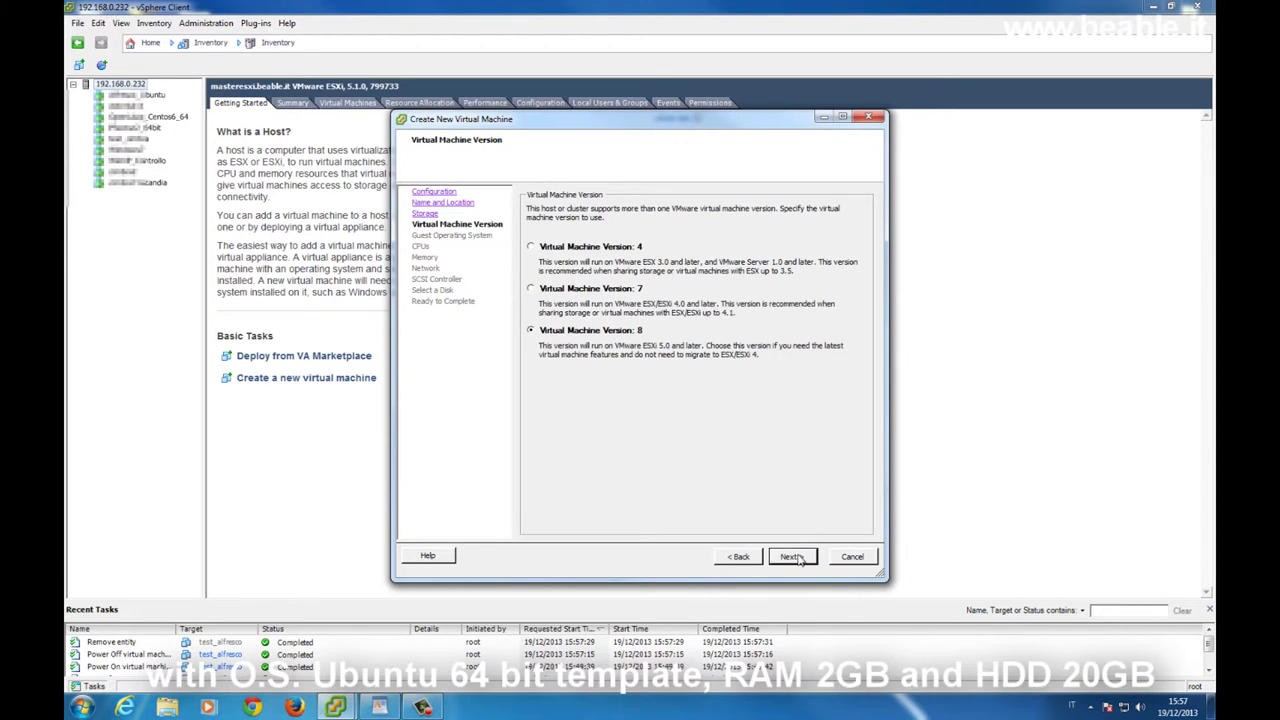
{"action": "left_click", "coordinate": [798, 558]}
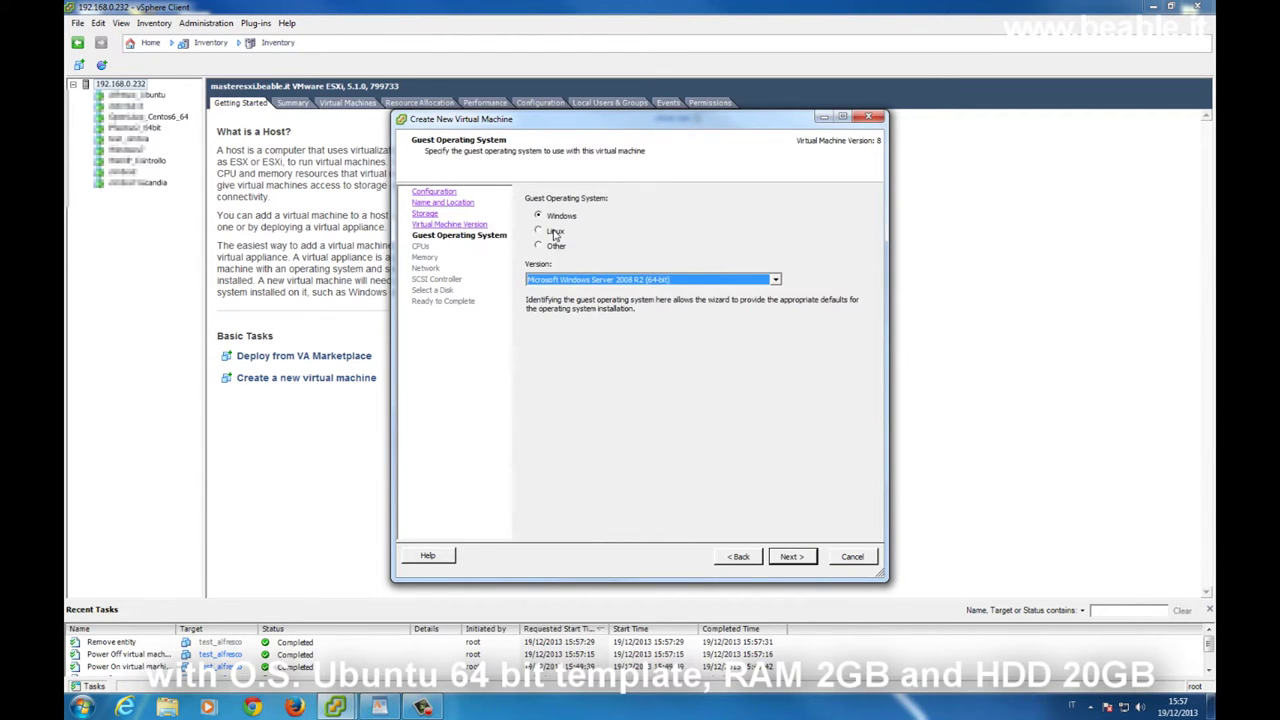
Set the guest OS to Ubuntu Linux (64-bit) with one CPU and 2 GB memory
{"action": "left_click", "coordinate": [555, 232]}
{"action": "left_click", "coordinate": [654, 280]}
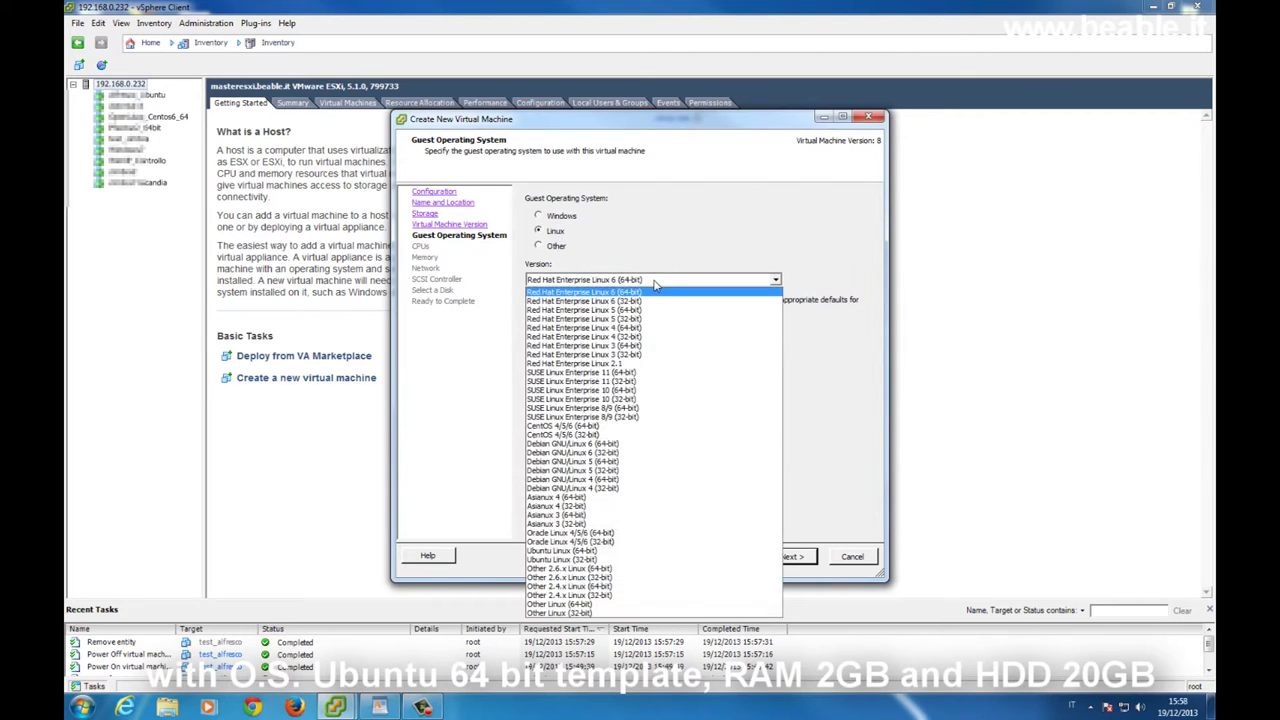
{"action": "left_click", "coordinate": [664, 552]}
{"action": "left_click", "coordinate": [791, 558]}
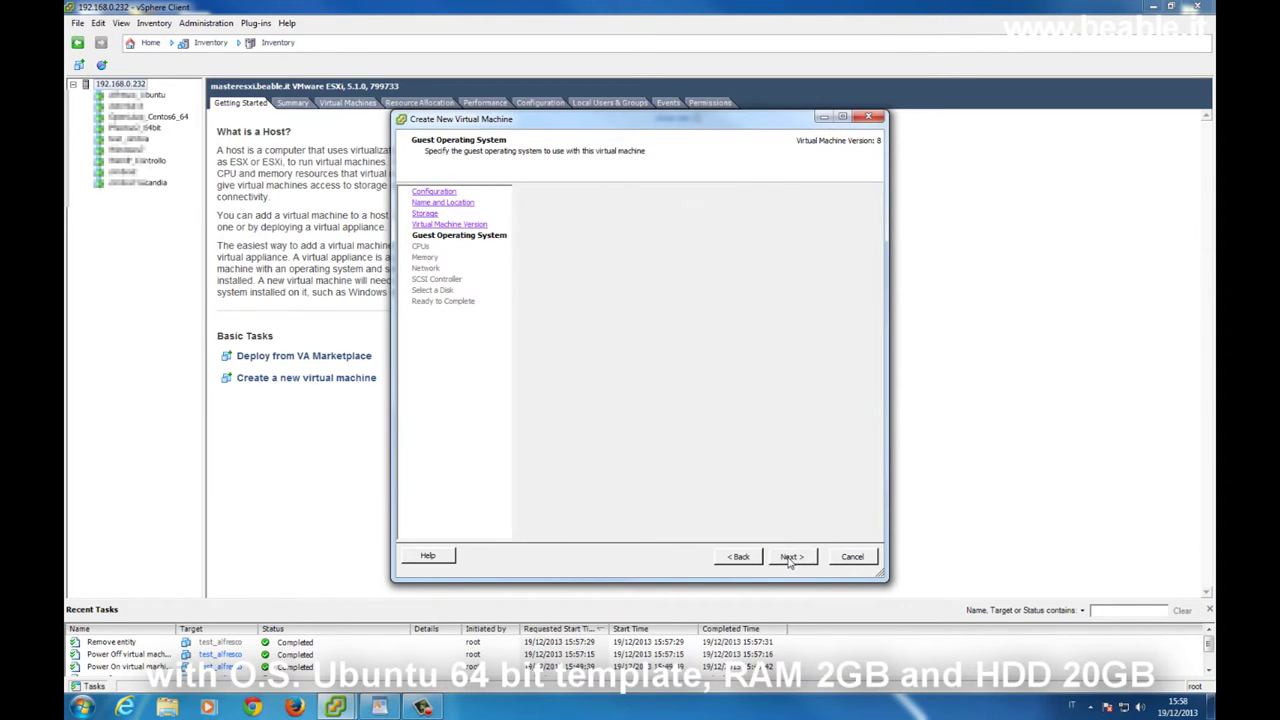
{"action": "left_click", "coordinate": [790, 557]}
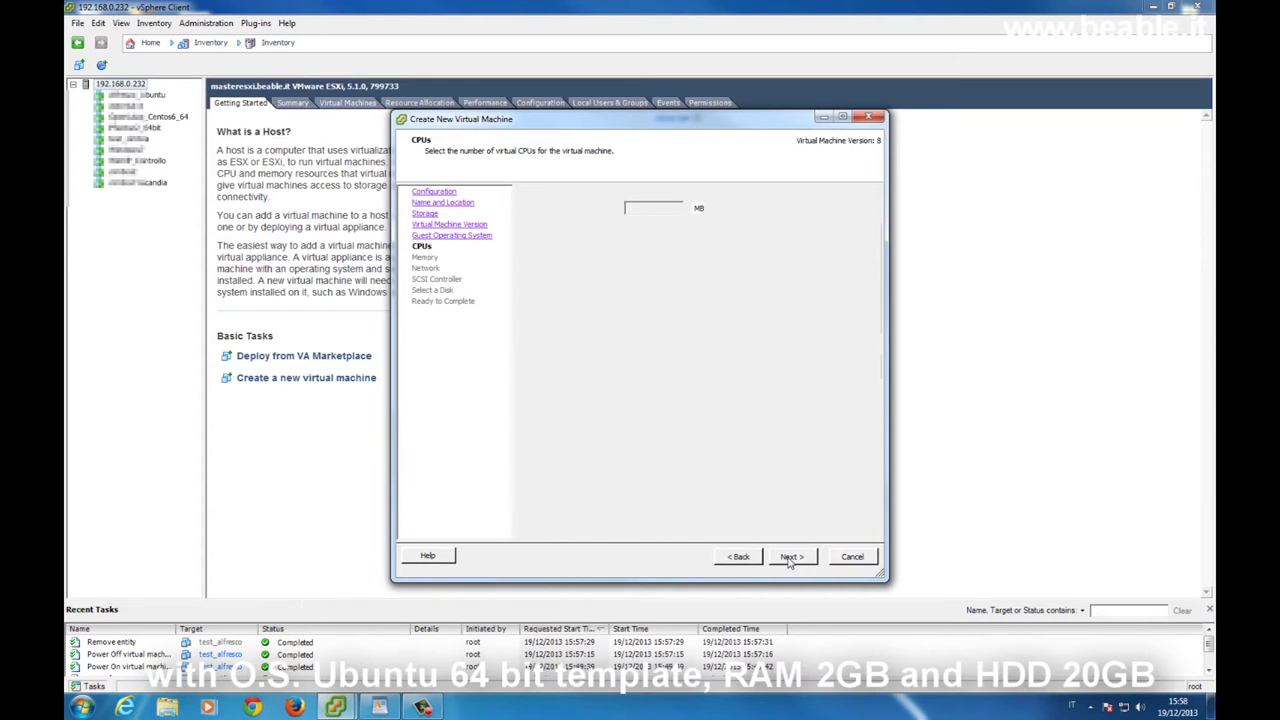
{"action": "left_click", "coordinate": [678, 204]}
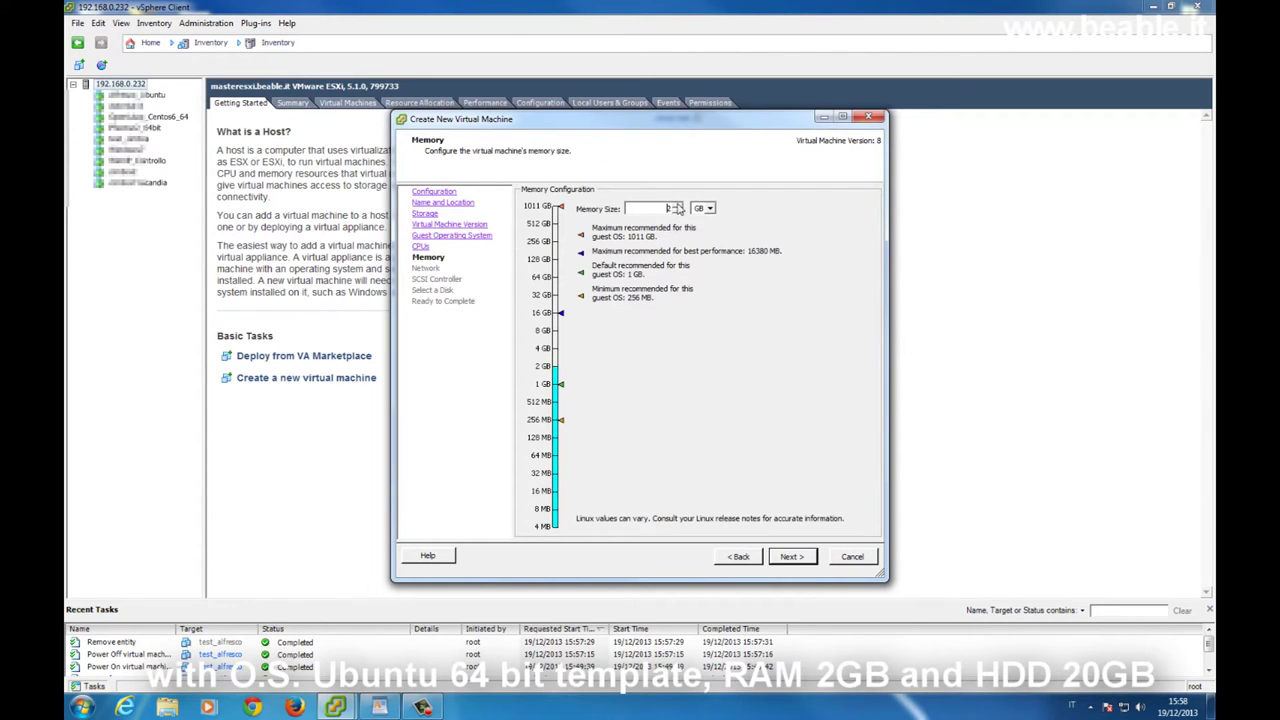
{"action": "left_click", "coordinate": [798, 558]}
Connect NIC 1 to VM Network, keep LSI Logic Parallel, and create a new virtual disk
{"action": "left_click", "coordinate": [735, 264]}
{"action": "left_click", "coordinate": [722, 286]}
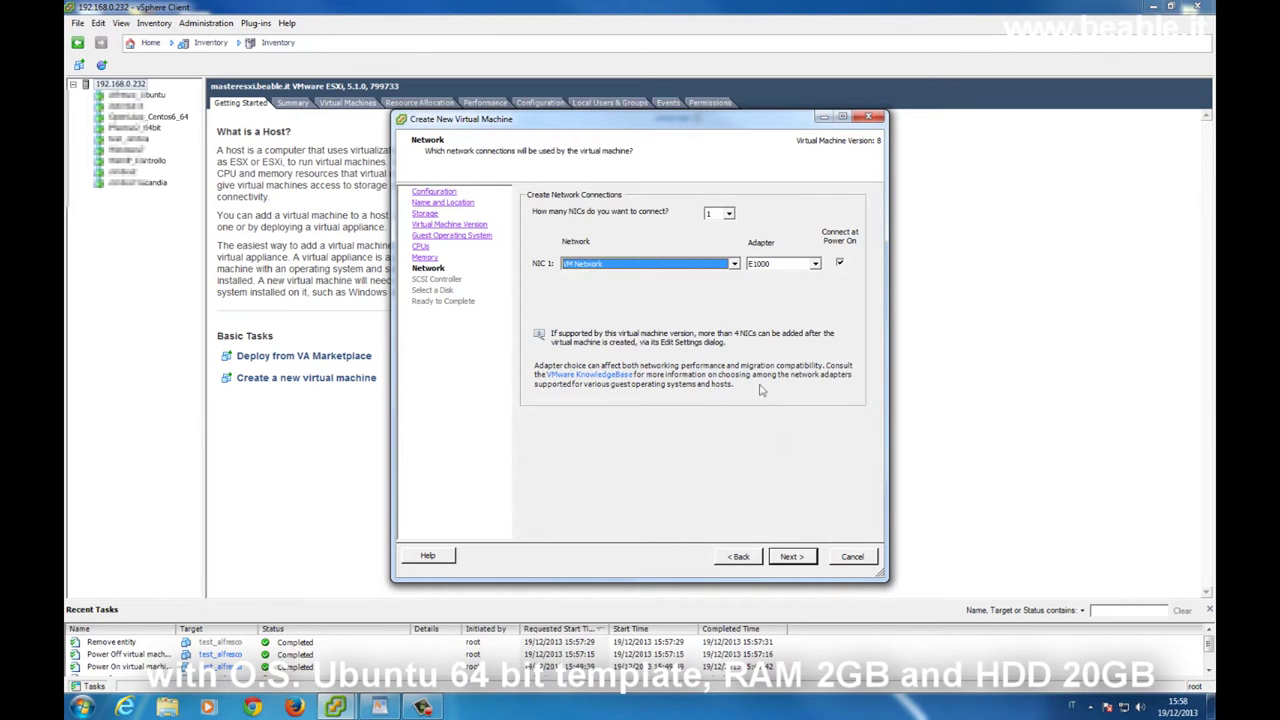
{"action": "left_click", "coordinate": [799, 560]}
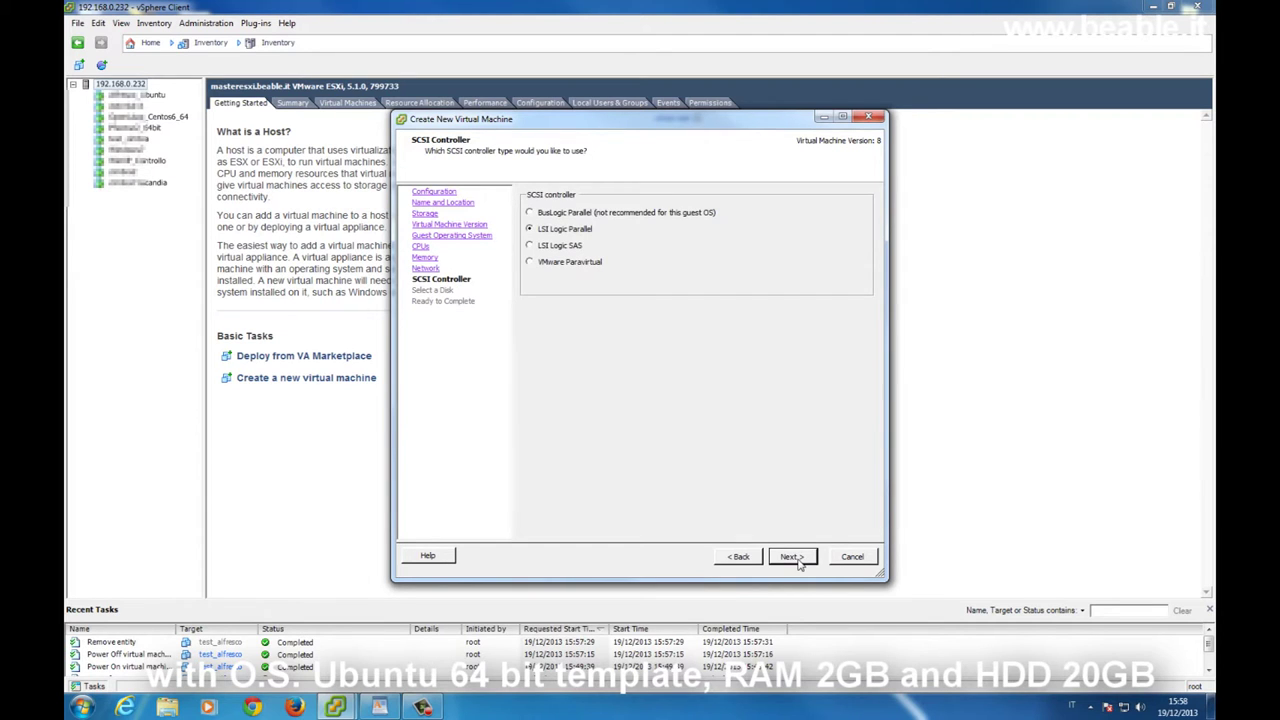
{"action": "left_click", "coordinate": [799, 560]}
{"action": "left_click", "coordinate": [791, 557]}
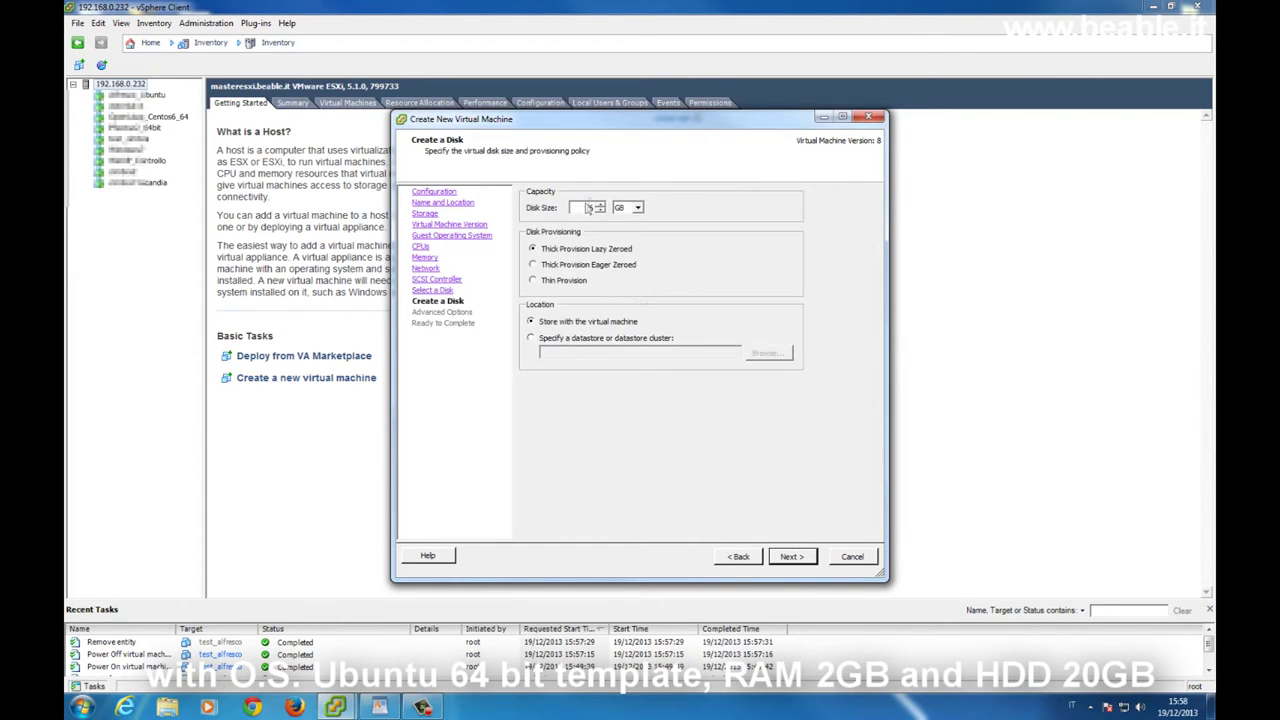
Make the virtual disk 20 GB and finish creating the virtual machine
{"action": "double_click", "coordinate": [590, 207]}
{"action": "type", "text": "20"}
{"action": "left_click", "coordinate": [808, 557]}
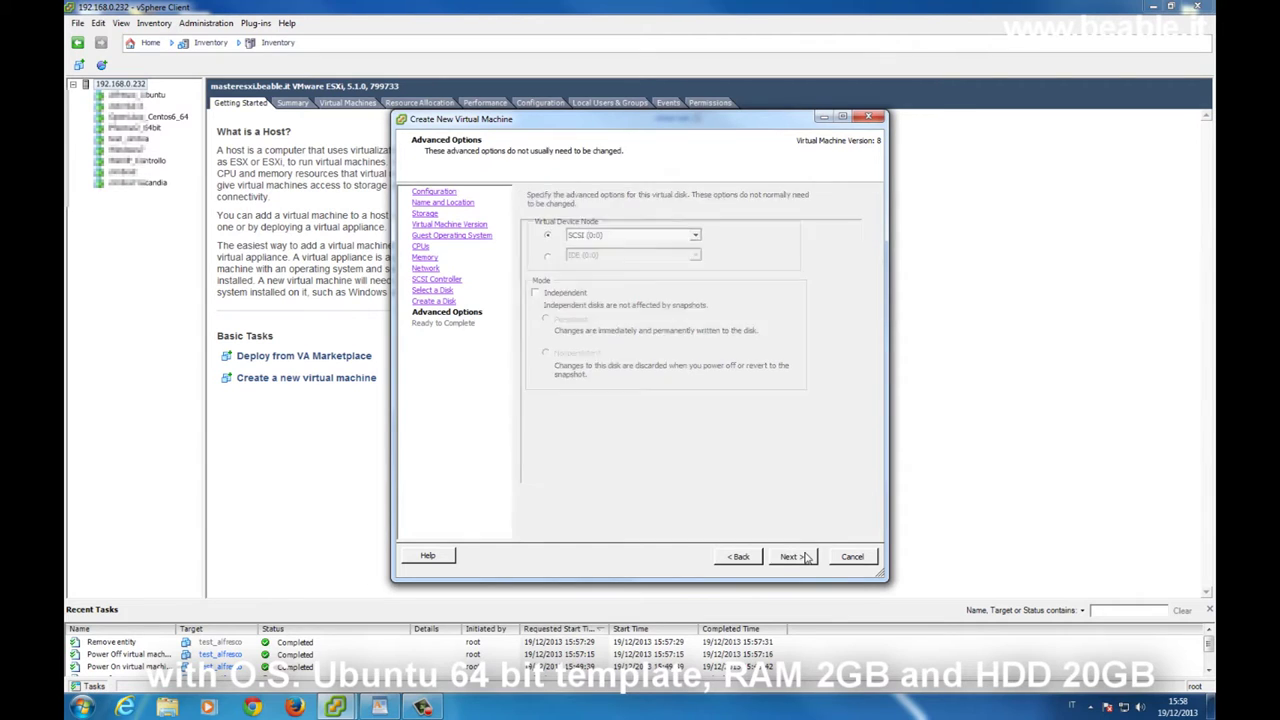
{"action": "left_click", "coordinate": [790, 557]}
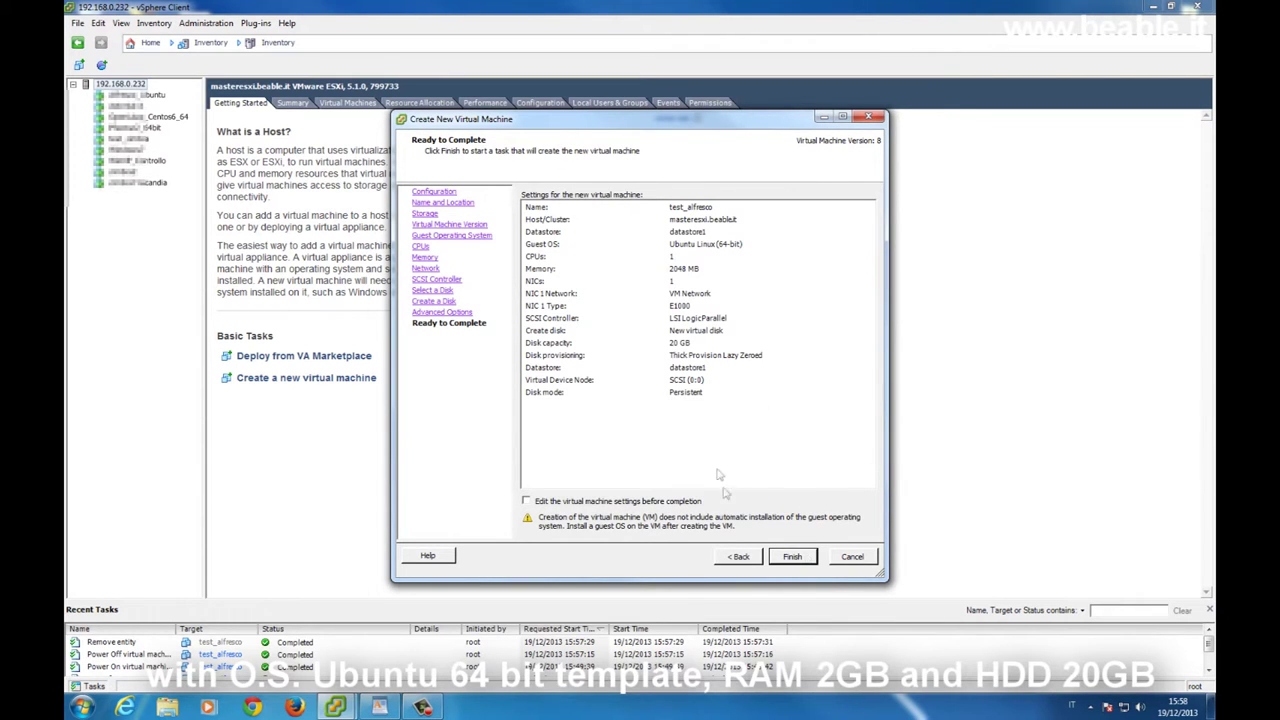
{"action": "left_click", "coordinate": [802, 560]}
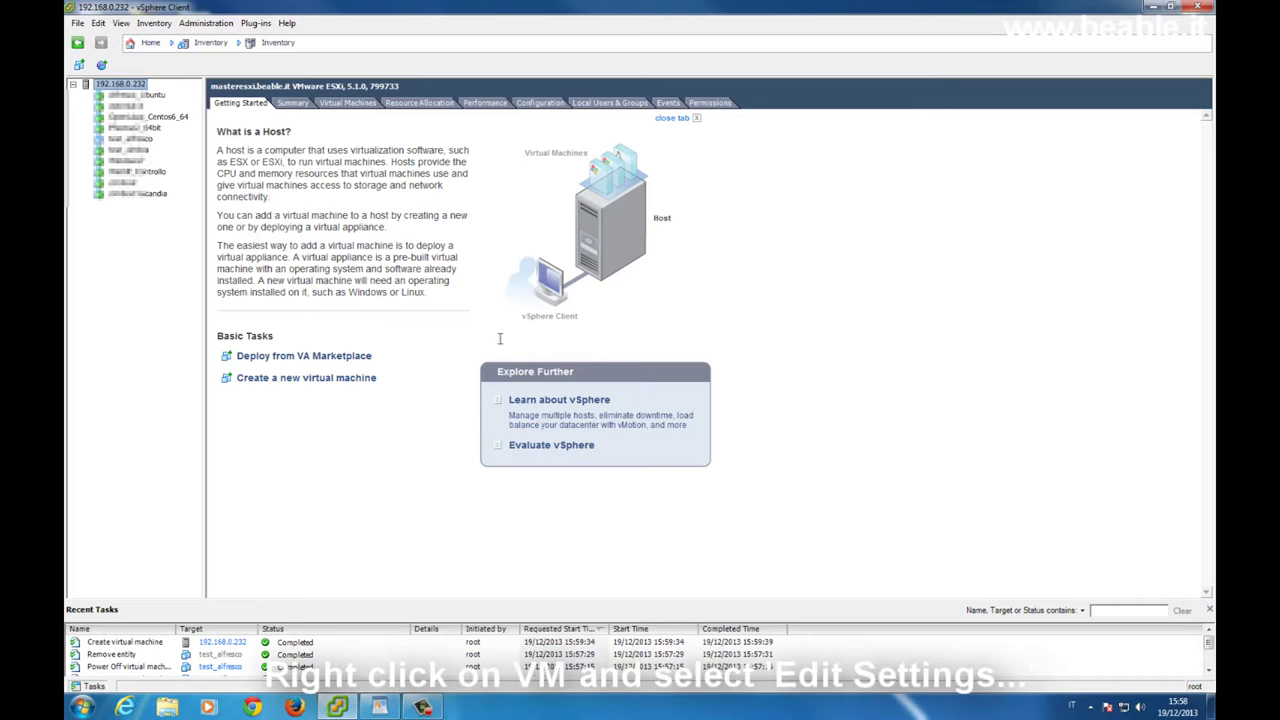
Mount the ubuntu-12.04.3-server ISO from datastore1 in test_alfresco's CD/DVD drive, connected at power on
{"action": "right_click", "coordinate": [149, 139]}
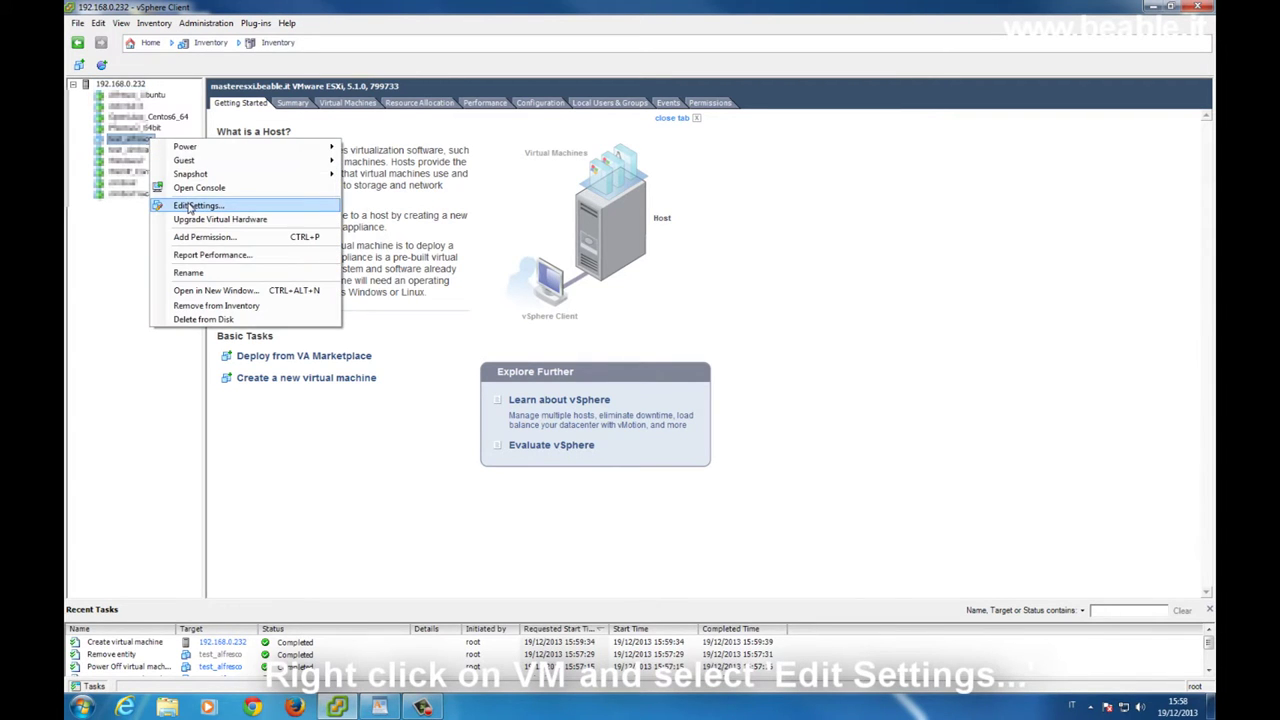
{"action": "left_click", "coordinate": [188, 206]}
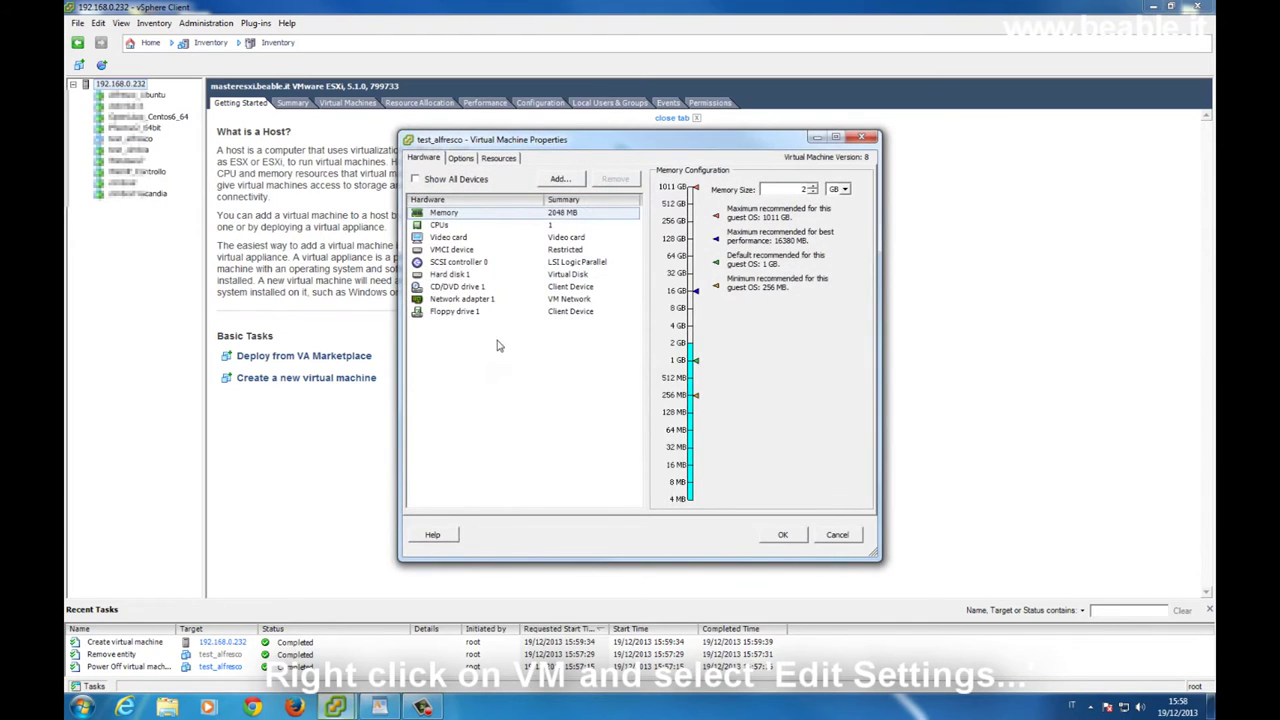
{"action": "left_click", "coordinate": [489, 289]}
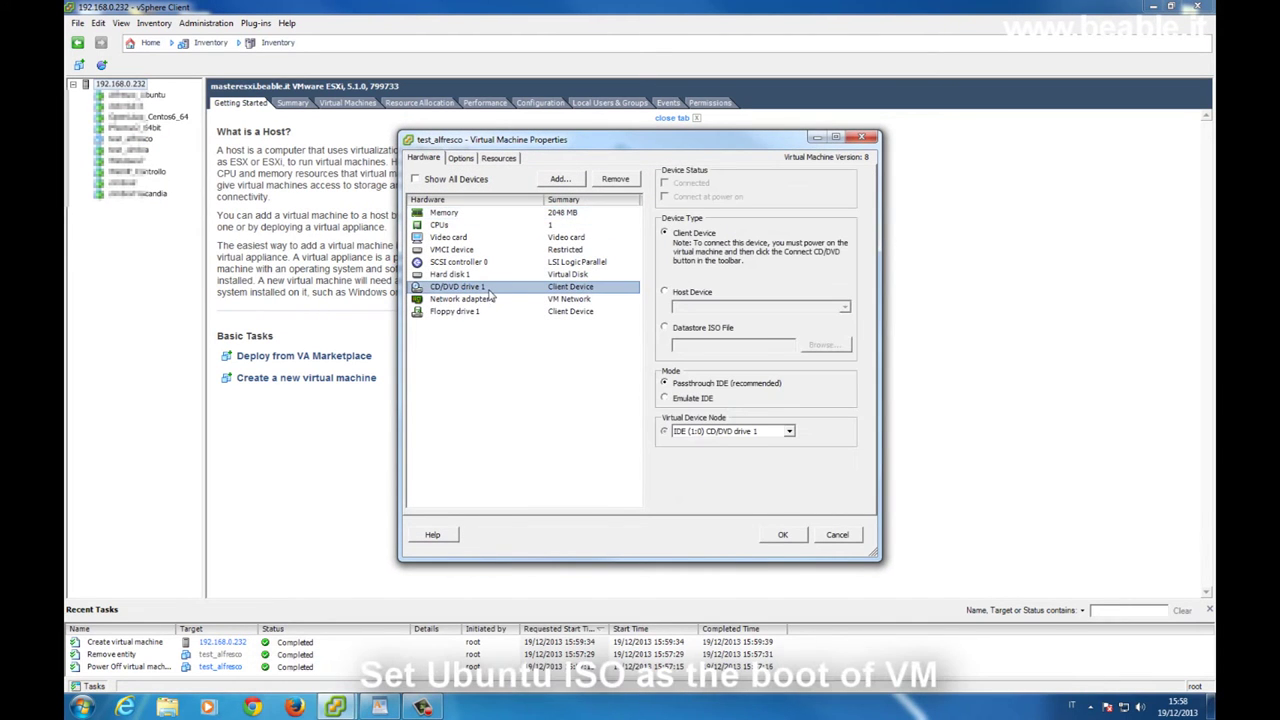
{"action": "left_click", "coordinate": [695, 328]}
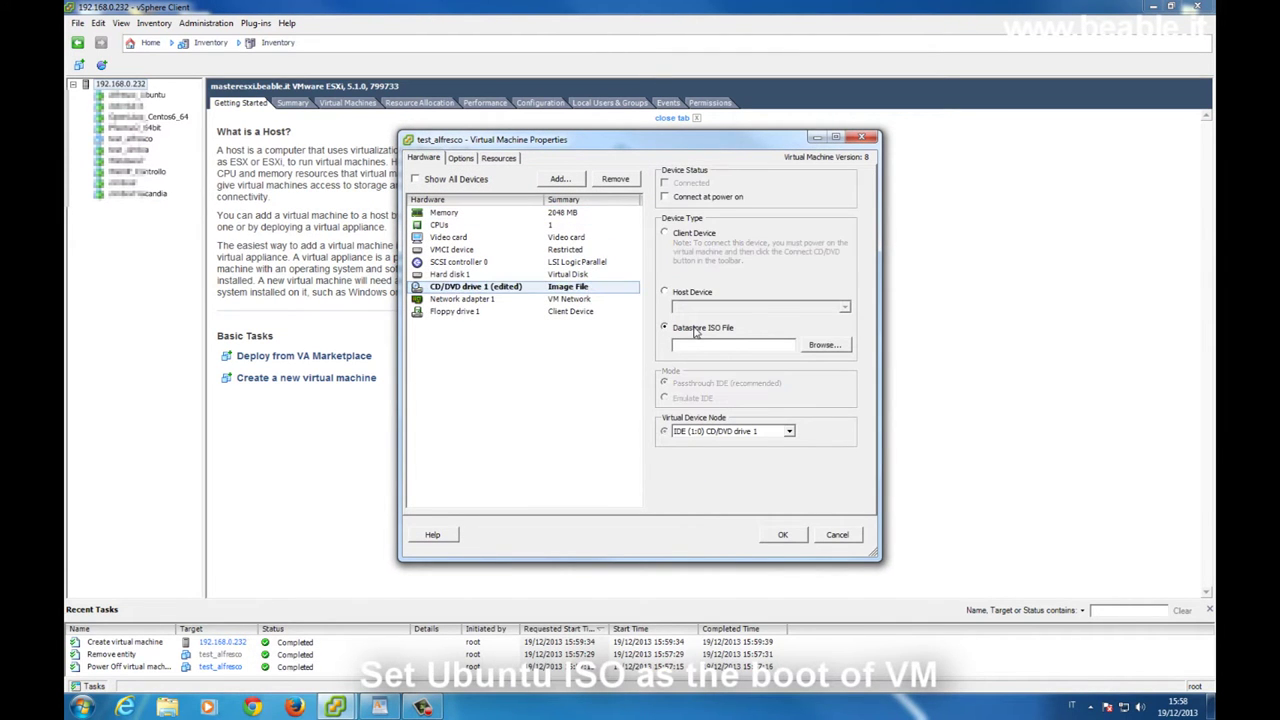
{"action": "left_click", "coordinate": [815, 346]}
{"action": "double_click", "coordinate": [540, 312]}
{"action": "scroll", "coordinate": [753, 381], "scroll_direction": "down", "scroll_amount": 5}
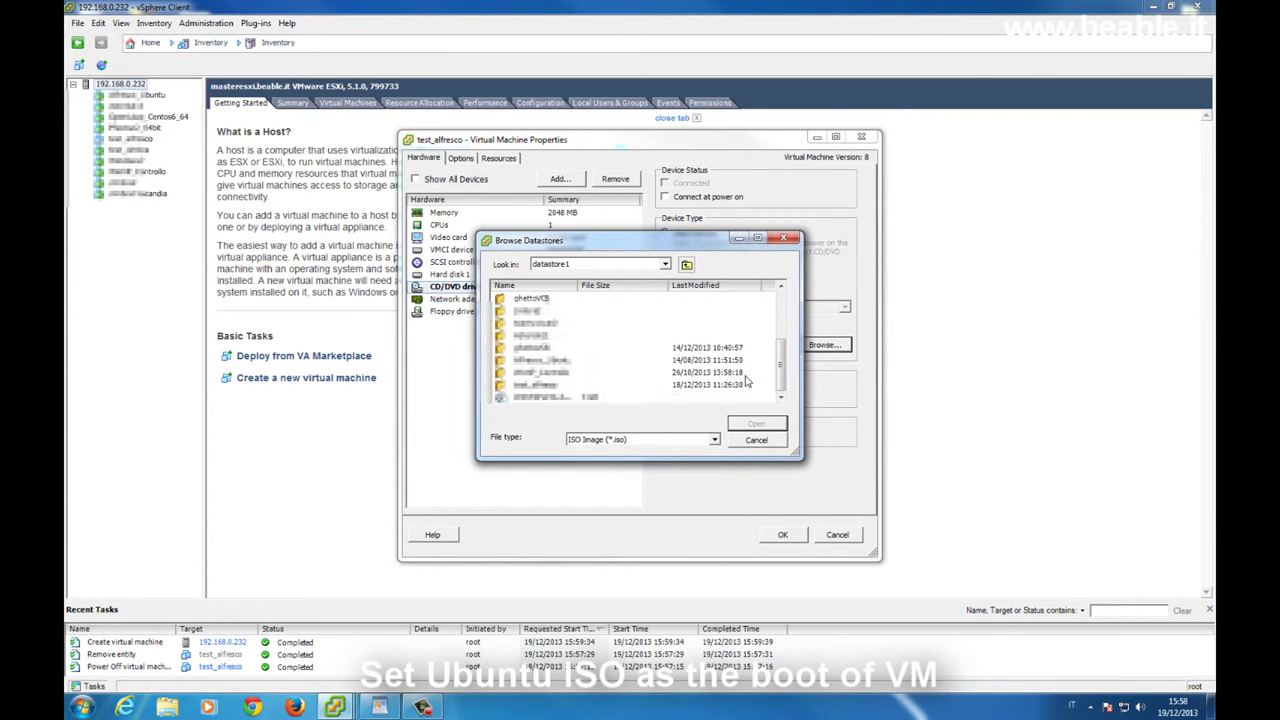
{"action": "left_click", "coordinate": [565, 385]}
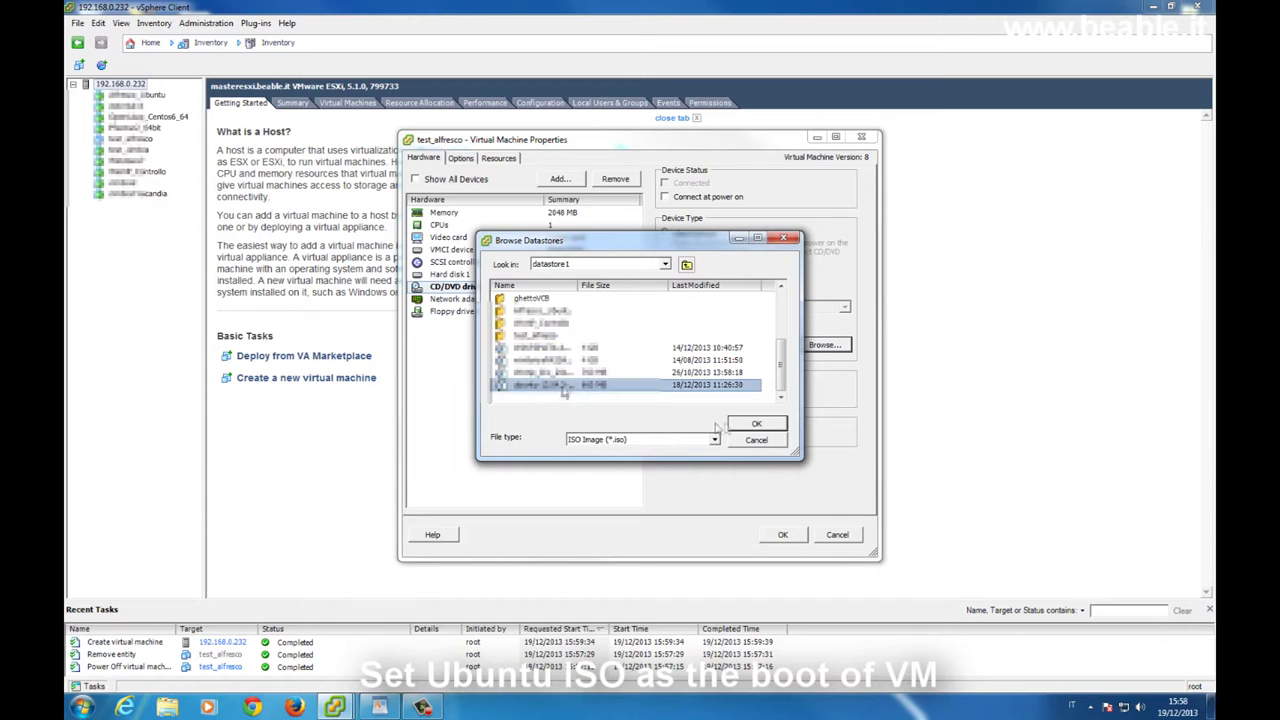
{"action": "left_click", "coordinate": [756, 425]}
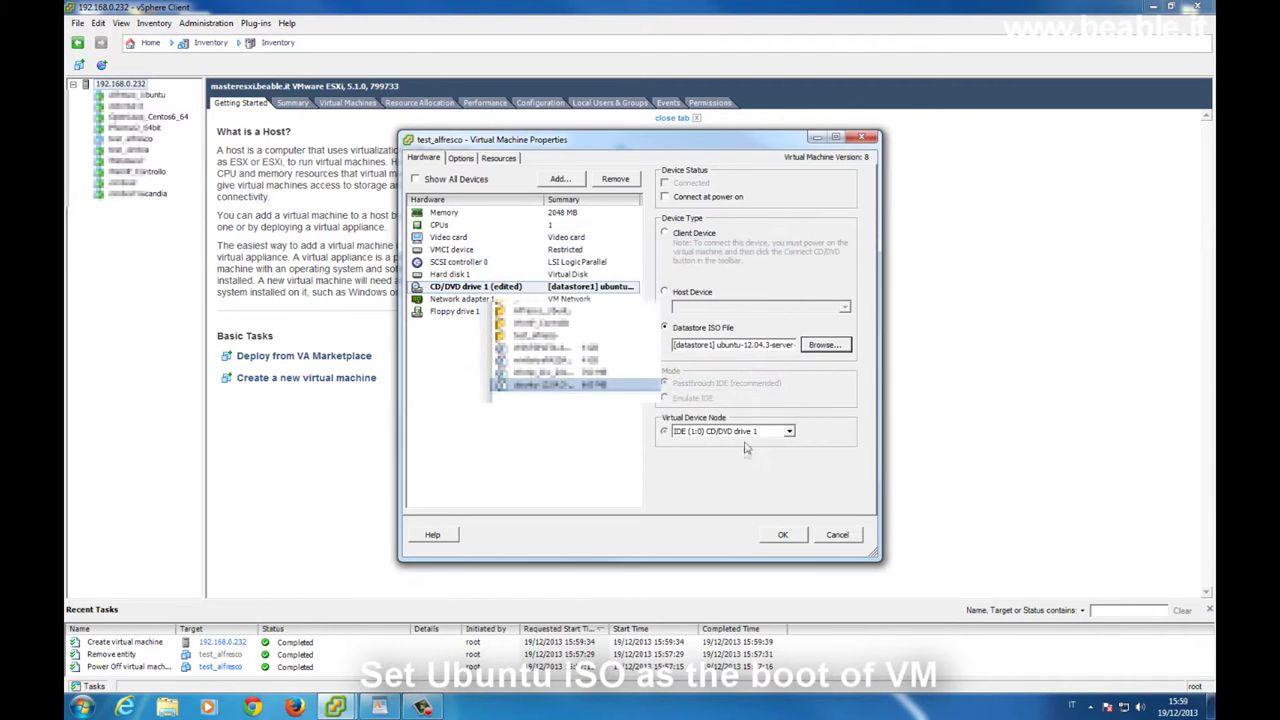
{"action": "left_click", "coordinate": [684, 200]}
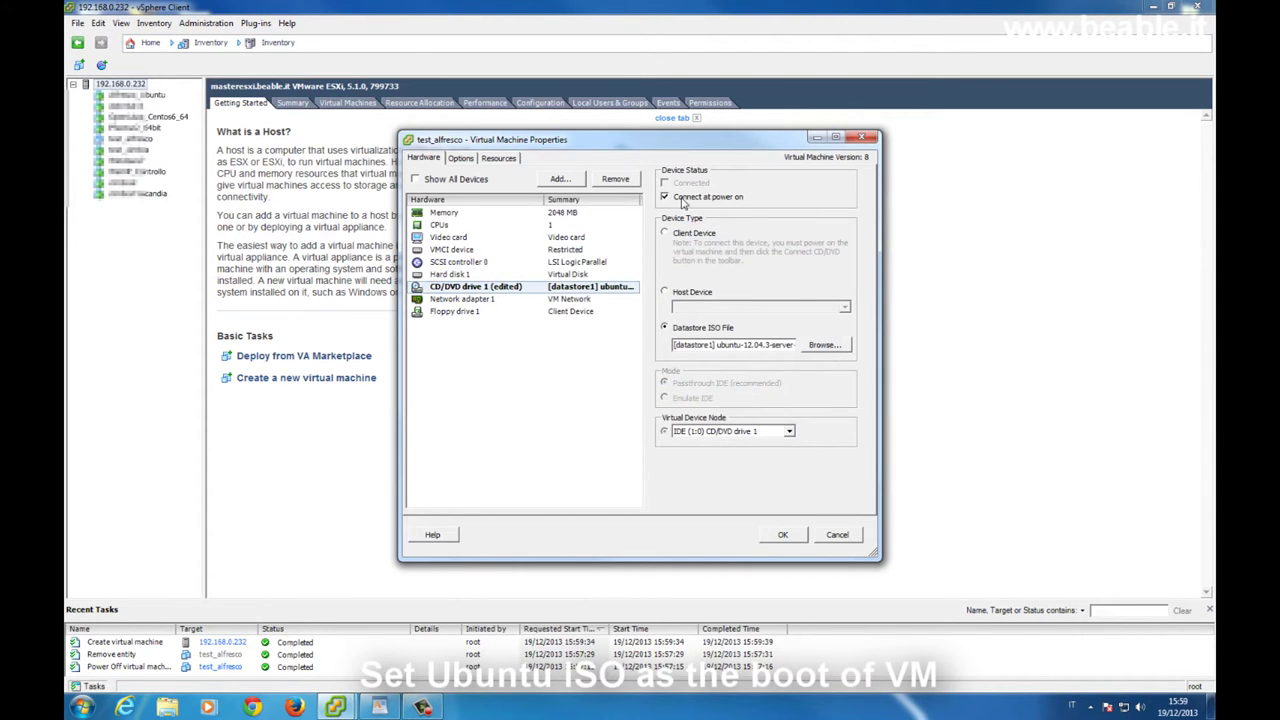
Force BIOS setup on the next boot and apply the settings
{"action": "left_click", "coordinate": [461, 158]}
{"action": "left_click", "coordinate": [487, 271]}
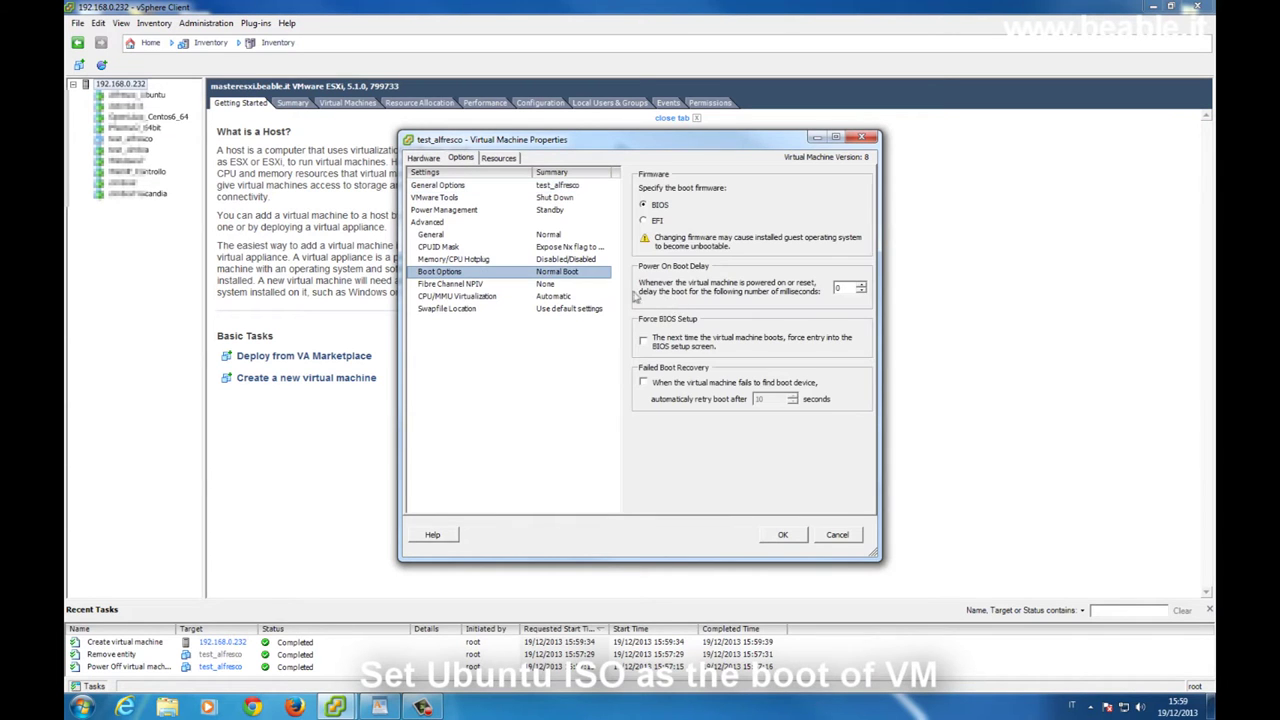
{"action": "left_click", "coordinate": [679, 348]}
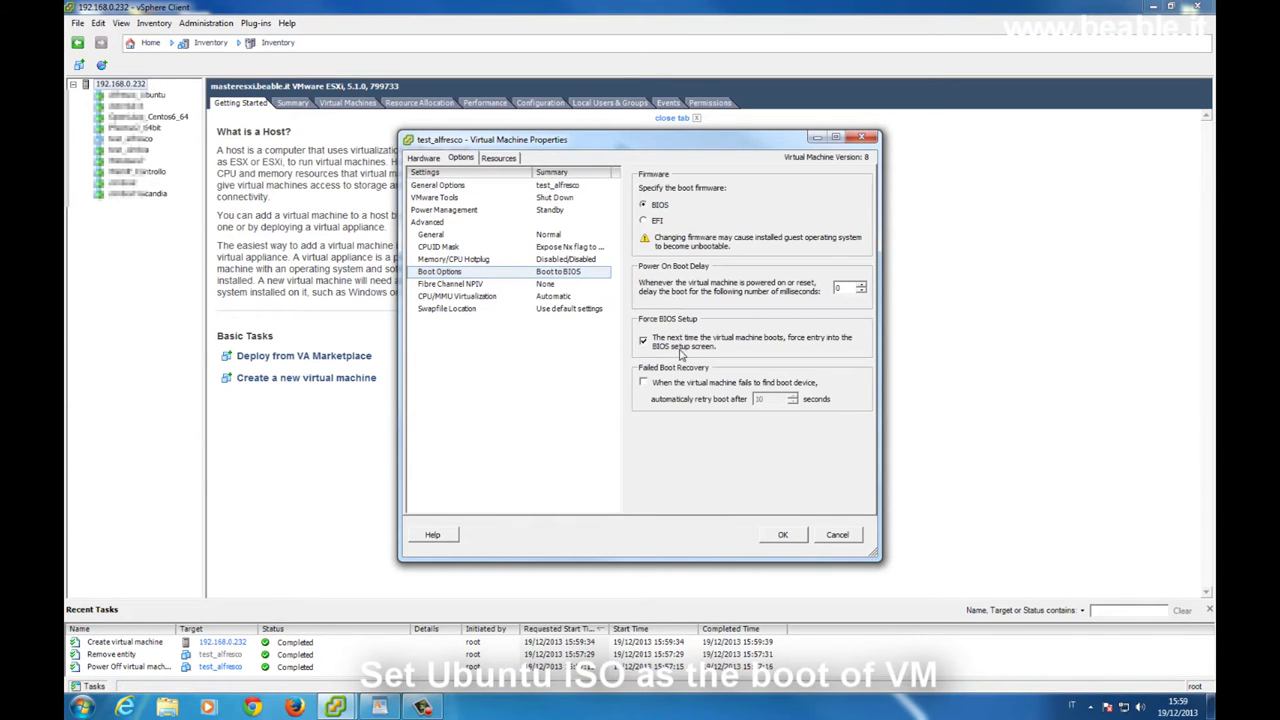
{"action": "left_click", "coordinate": [784, 535]}
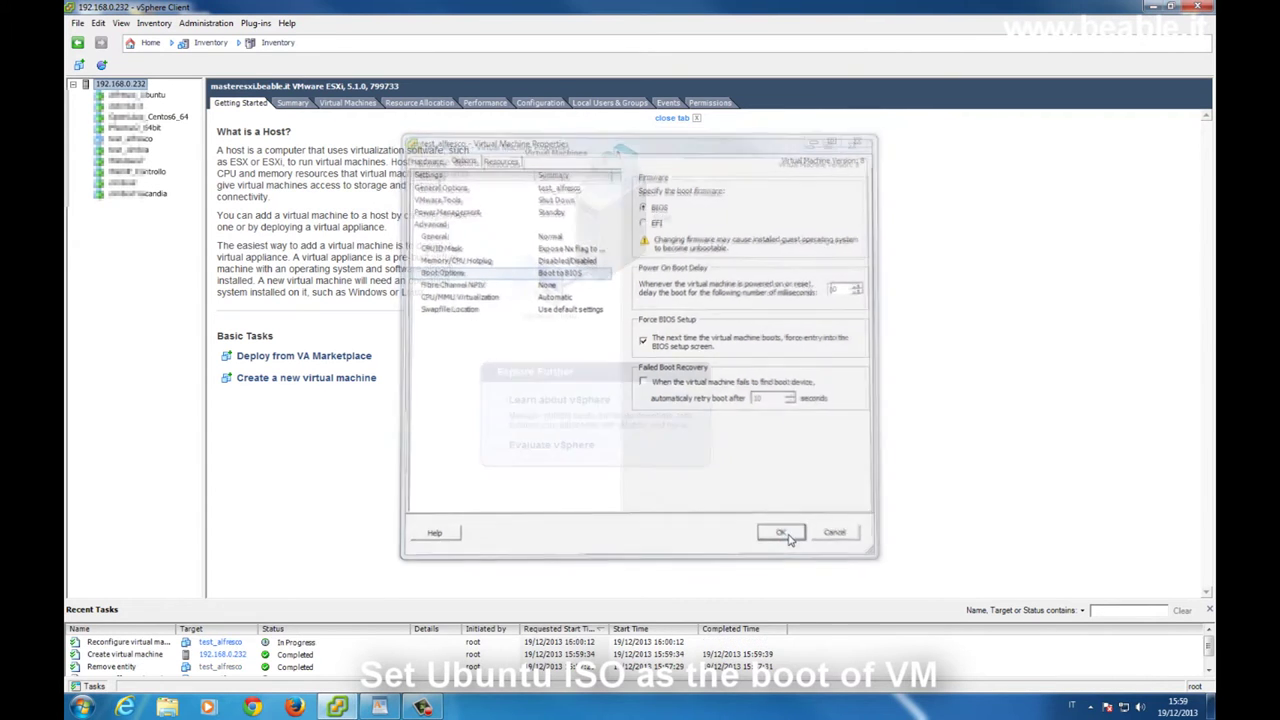
Open test_alfresco's console and power on the virtual machine
{"action": "right_click", "coordinate": [142, 139]}
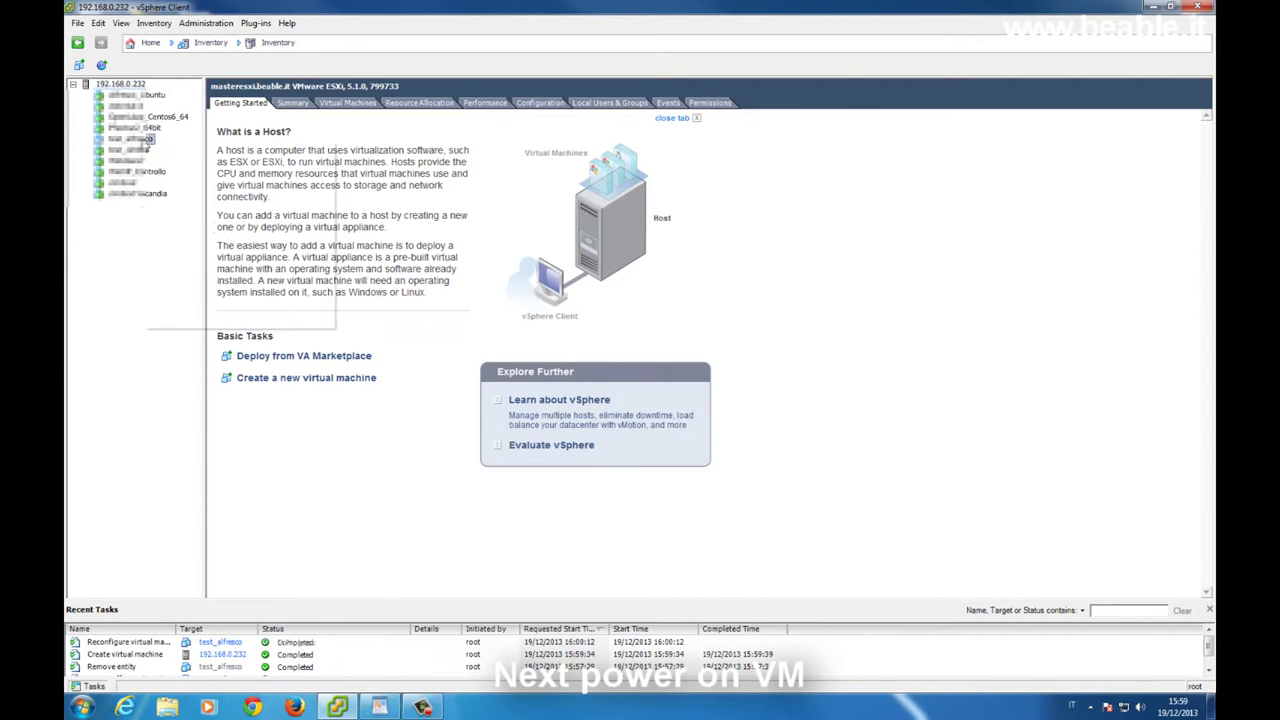
{"action": "left_click", "coordinate": [204, 191]}
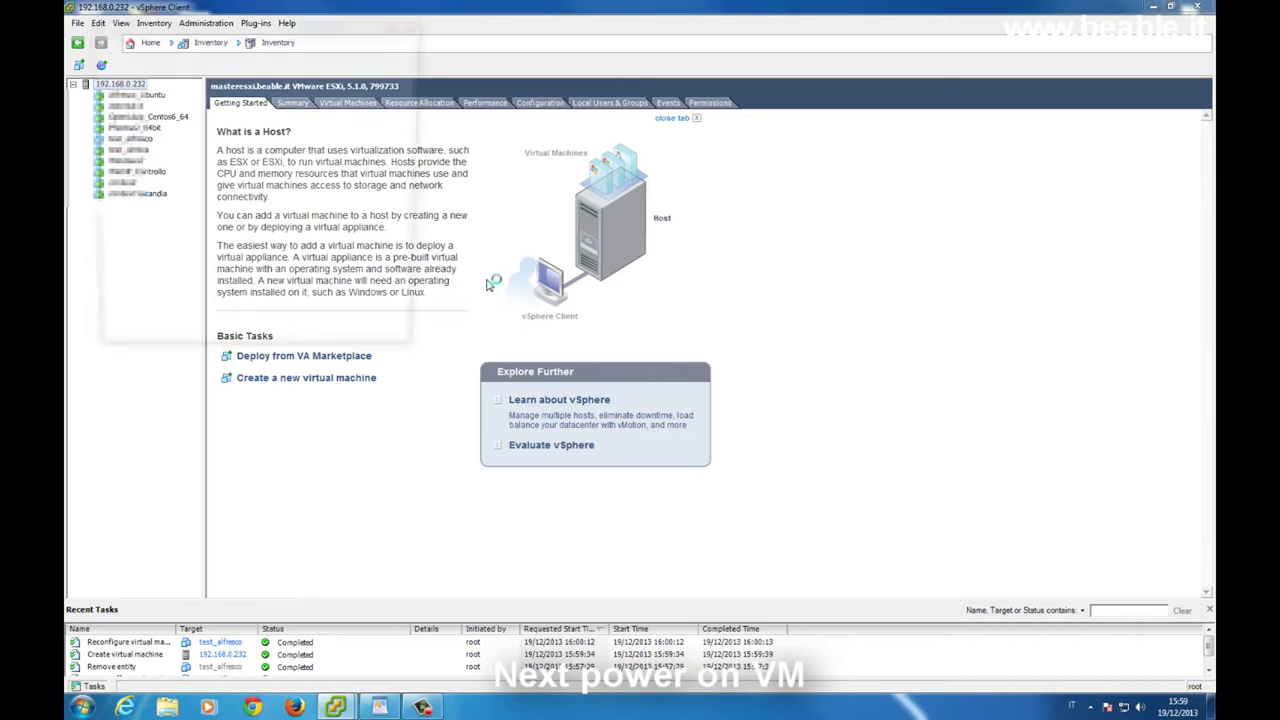
{"action": "left_click_drag", "start_coordinate": [255, 45], "coordinate": [259, 105]}
{"action": "left_click", "coordinate": [144, 134]}
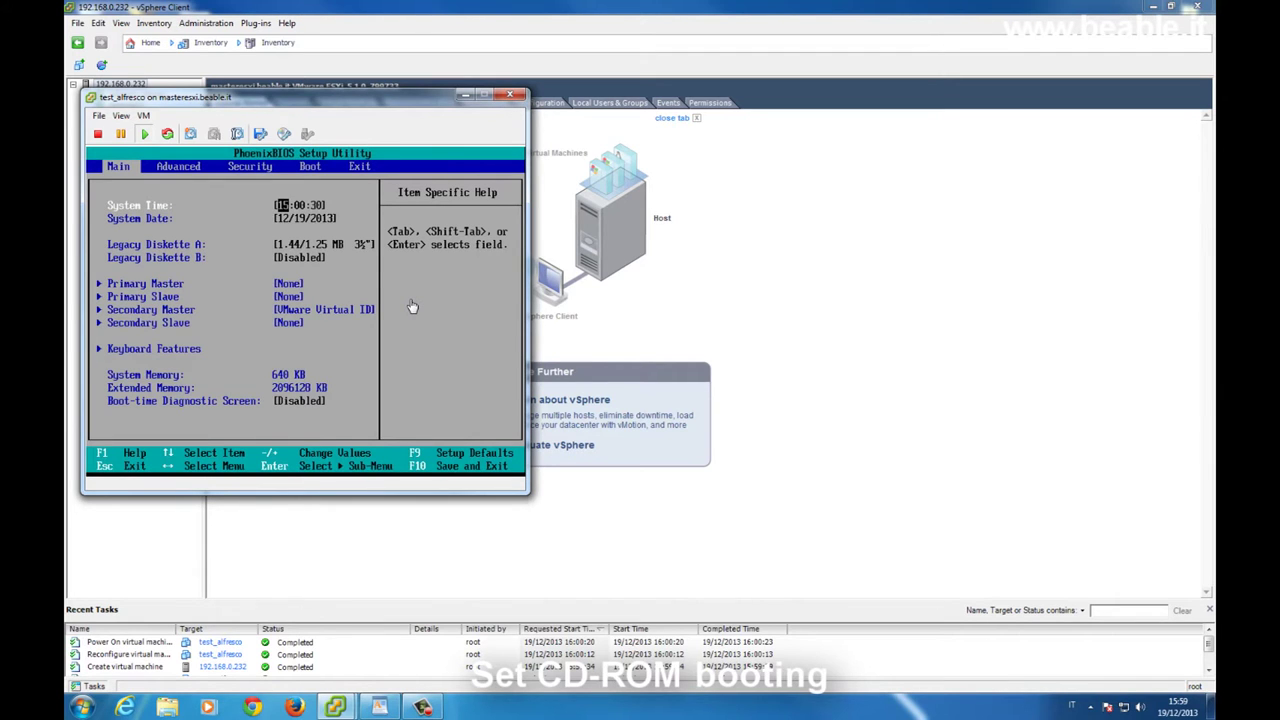
{"action": "left_click", "coordinate": [412, 306]}
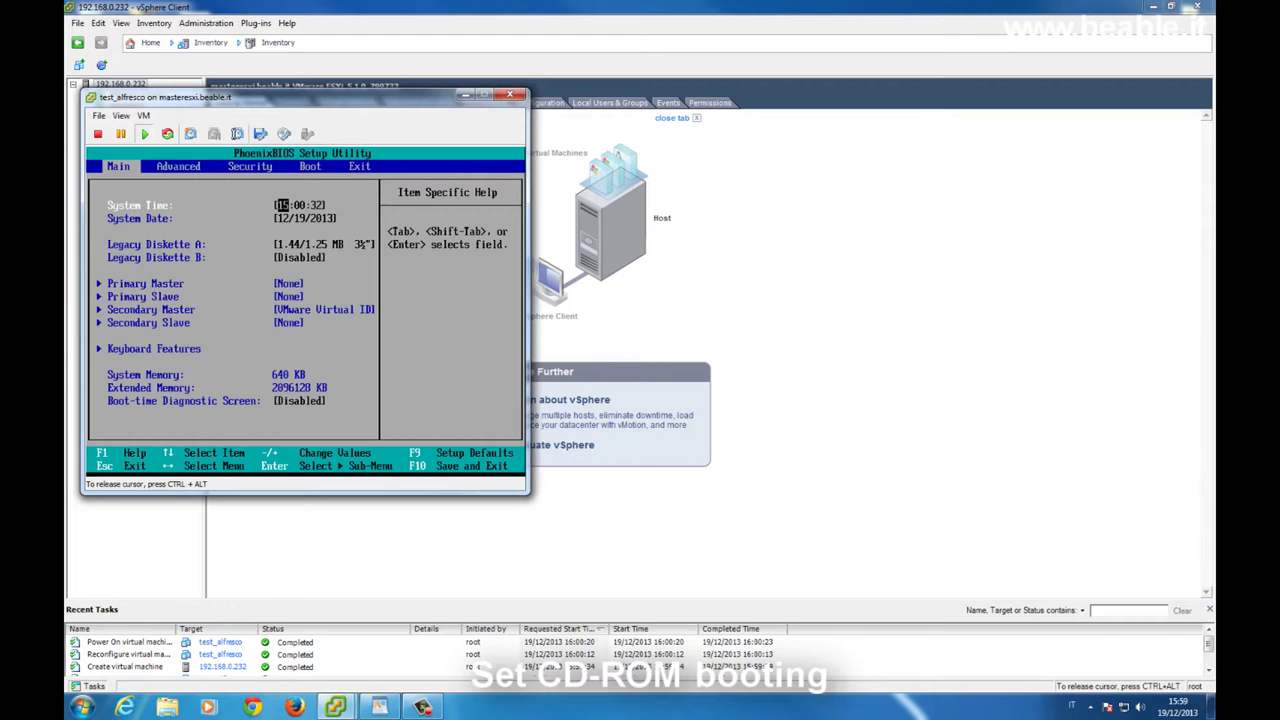
Move CD-ROM Drive to the top of the BIOS boot order and save
{"action": "key", "text": "Right"}
{"action": "key", "text": "Right"}
{"action": "key", "text": "Right"}
{"action": "key", "text": "Down"}
{"action": "key", "text": "Down"}
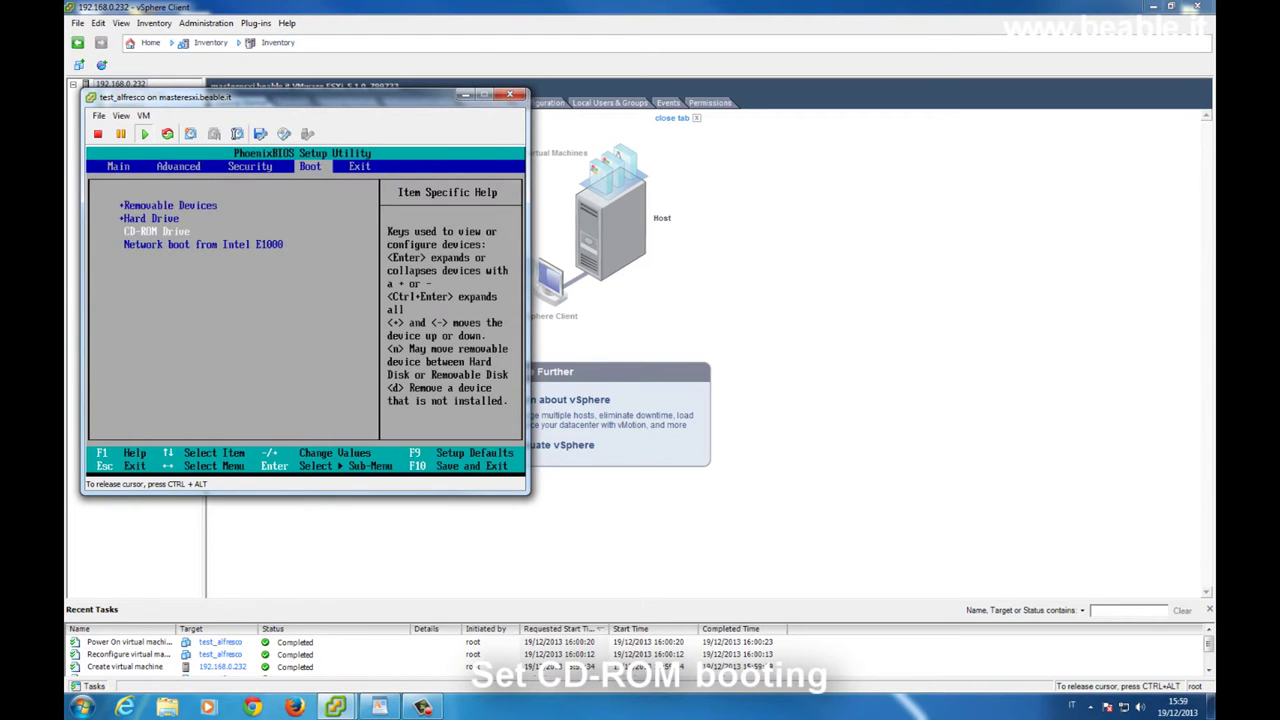
{"action": "key", "text": "plus"}
{"action": "key", "text": "plus"}
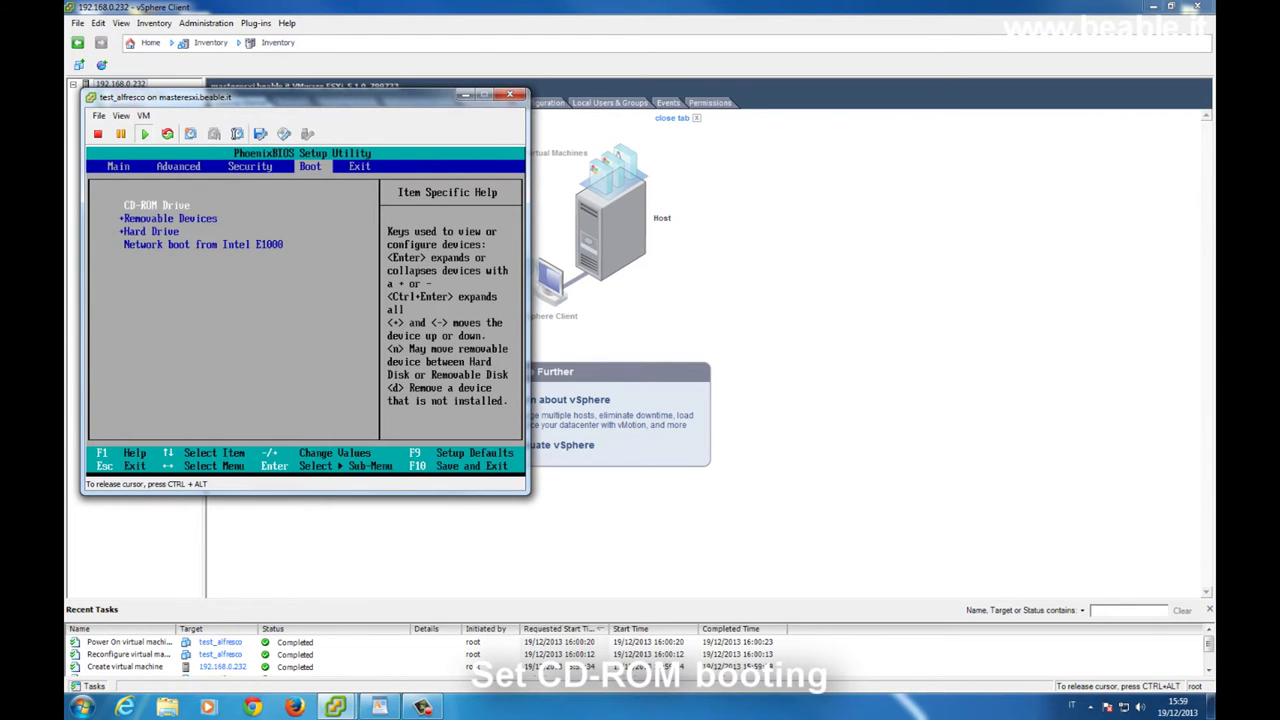
{"action": "key", "text": "Right"}
{"action": "key", "text": "Return"}
{"action": "key", "text": "Return"}
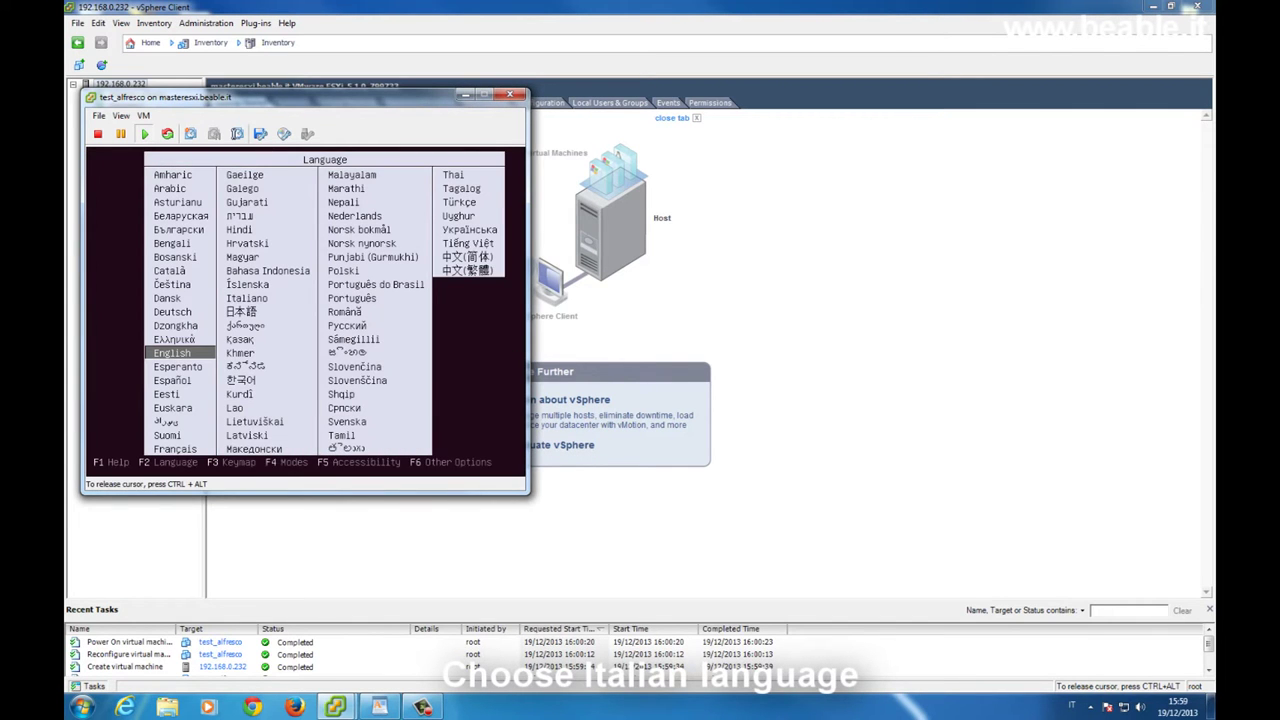
Choose Italiano as the Ubuntu boot menu language
{"action": "key", "text": "Right"}
{"action": "key", "text": "Up"}
{"action": "key", "text": "Up"}
{"action": "key", "text": "Up"}
{"action": "key", "text": "Up"}
{"action": "key", "text": "Up"}
{"action": "key", "text": "Up"}
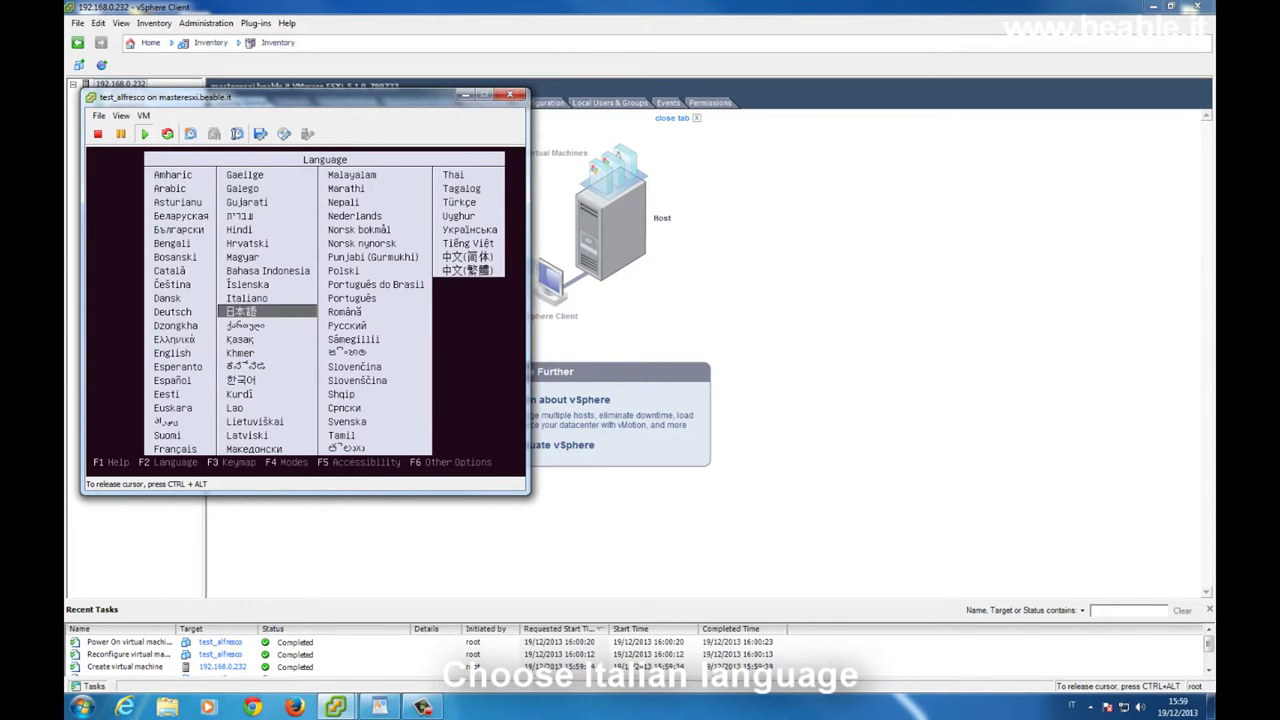
{"action": "key", "text": "Down"}
{"action": "key", "text": "Down"}
{"action": "key", "text": "Return"}
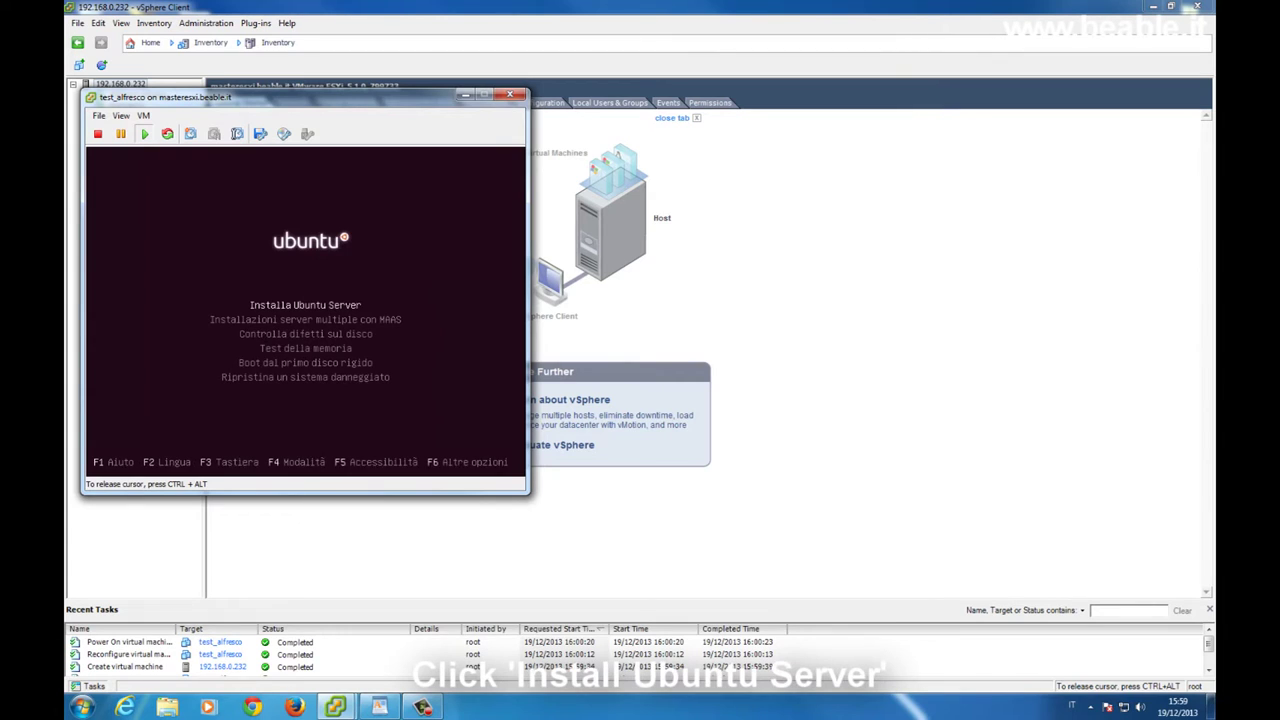
Choose Installa Ubuntu Server, accept the partial Italian translation, and confirm Italia as location
{"action": "key", "text": "Return"}
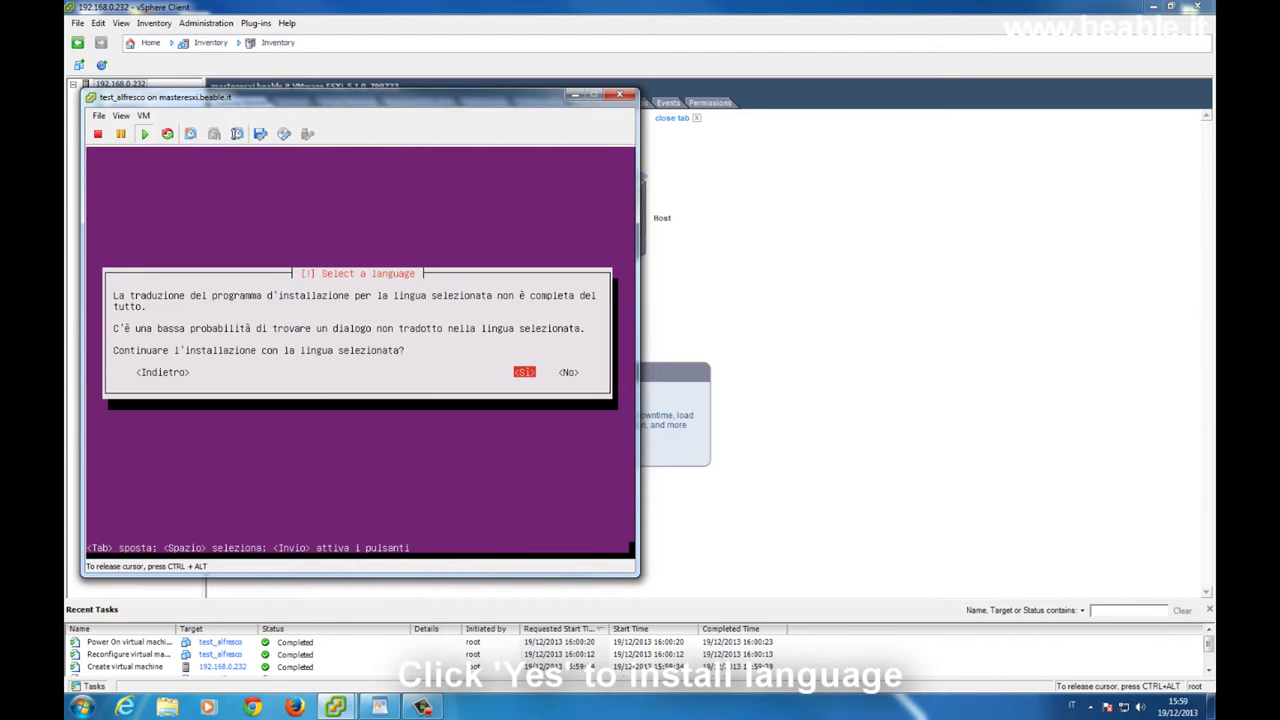
{"action": "key", "text": "Return"}
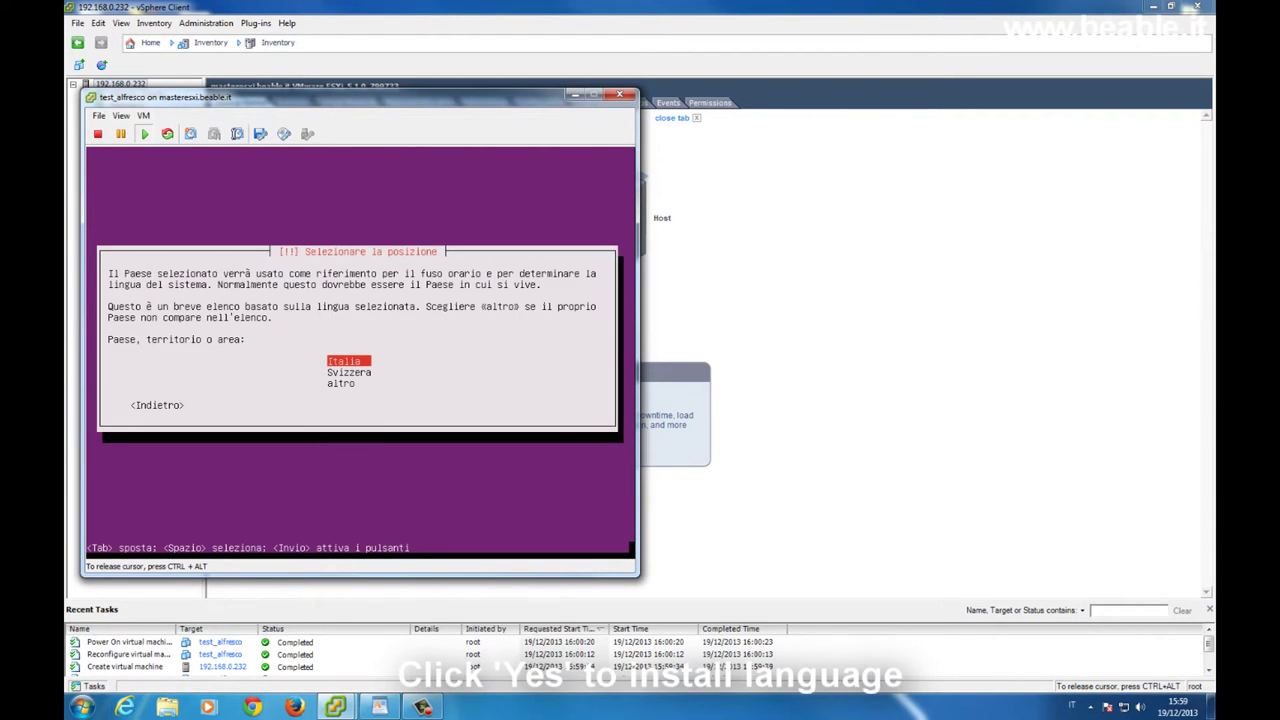
{"action": "key", "text": "Return"}
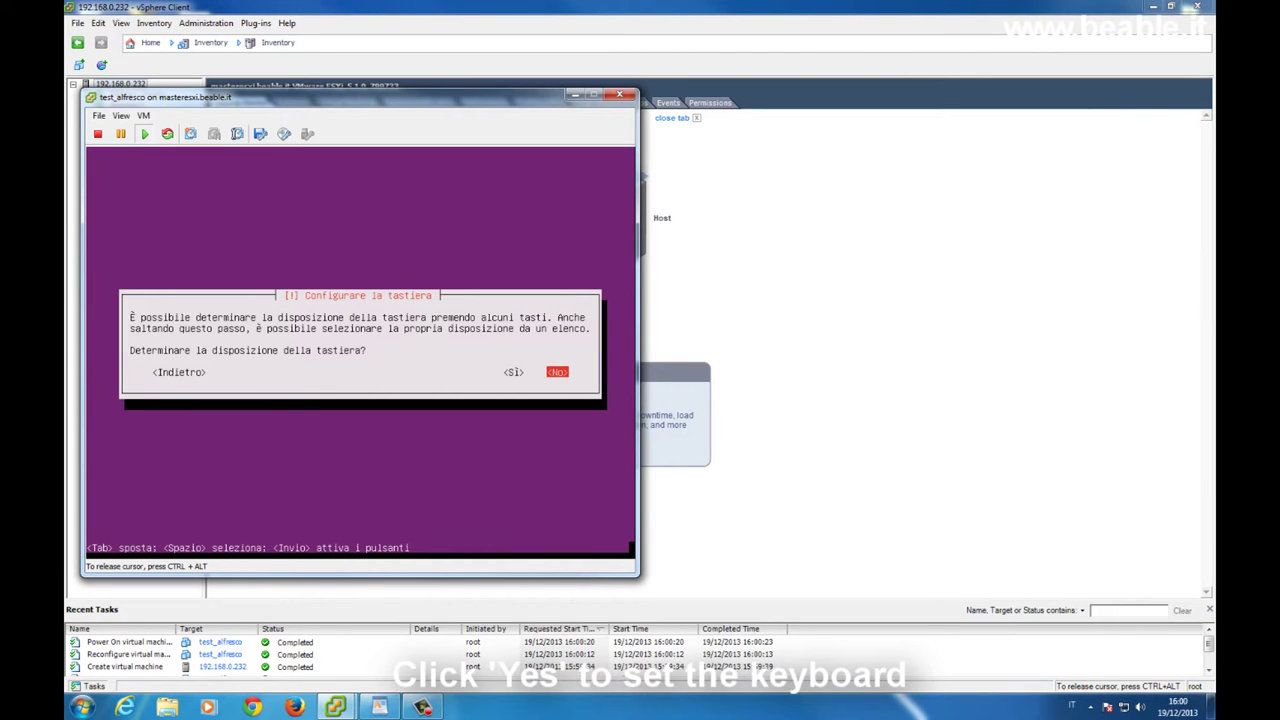
Detect the keyboard layout by pressing y and w and answering the key questions
{"action": "key", "text": "Left"}
{"action": "key", "text": "Return"}
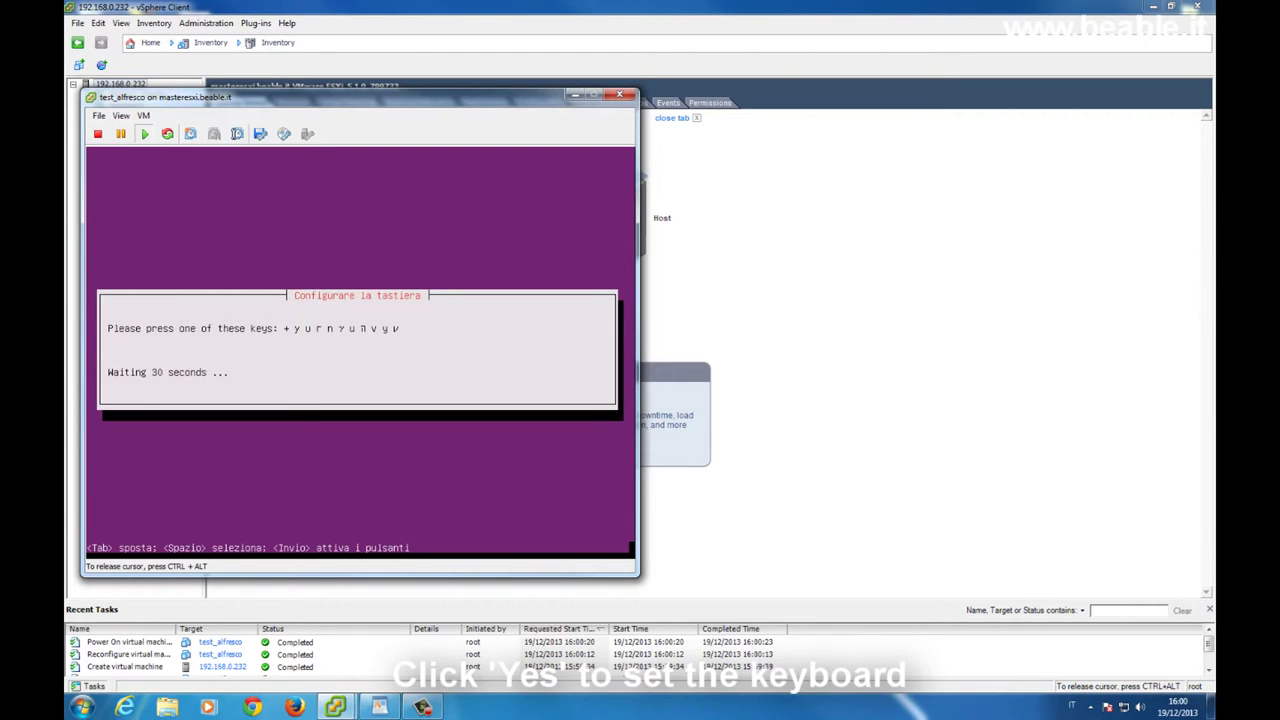
{"action": "key", "text": "y"}
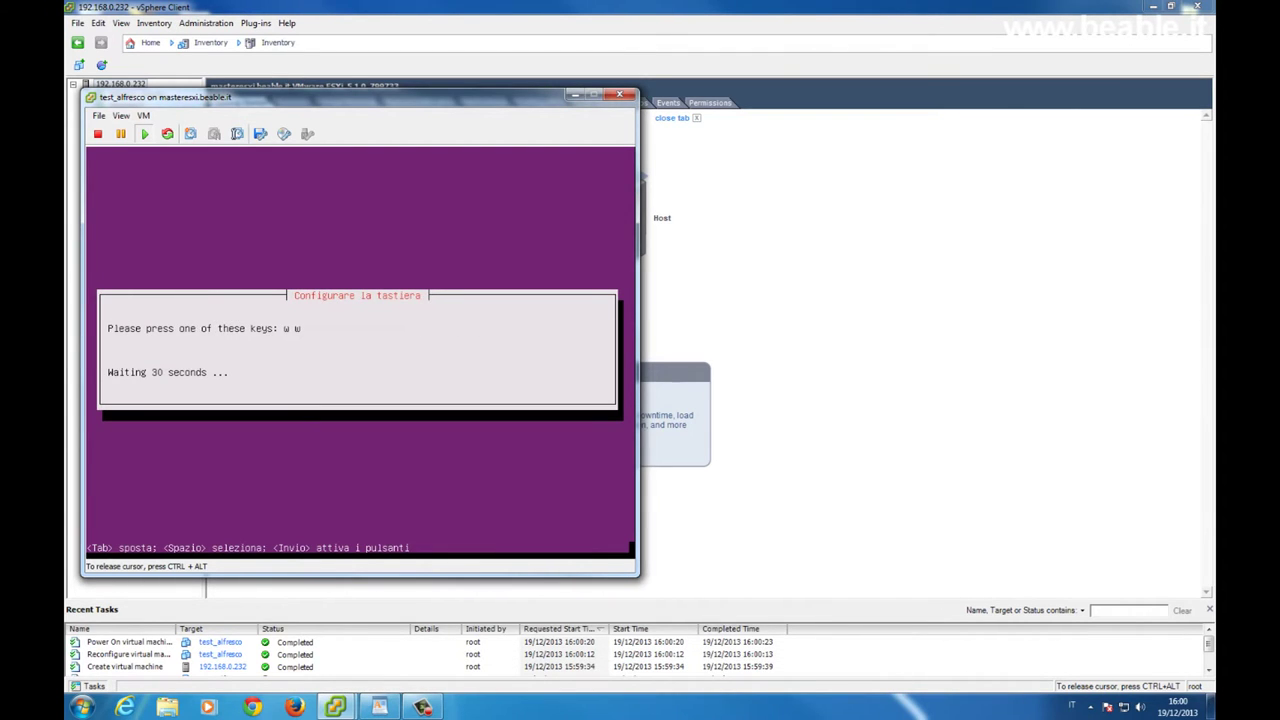
{"action": "key", "text": "w"}
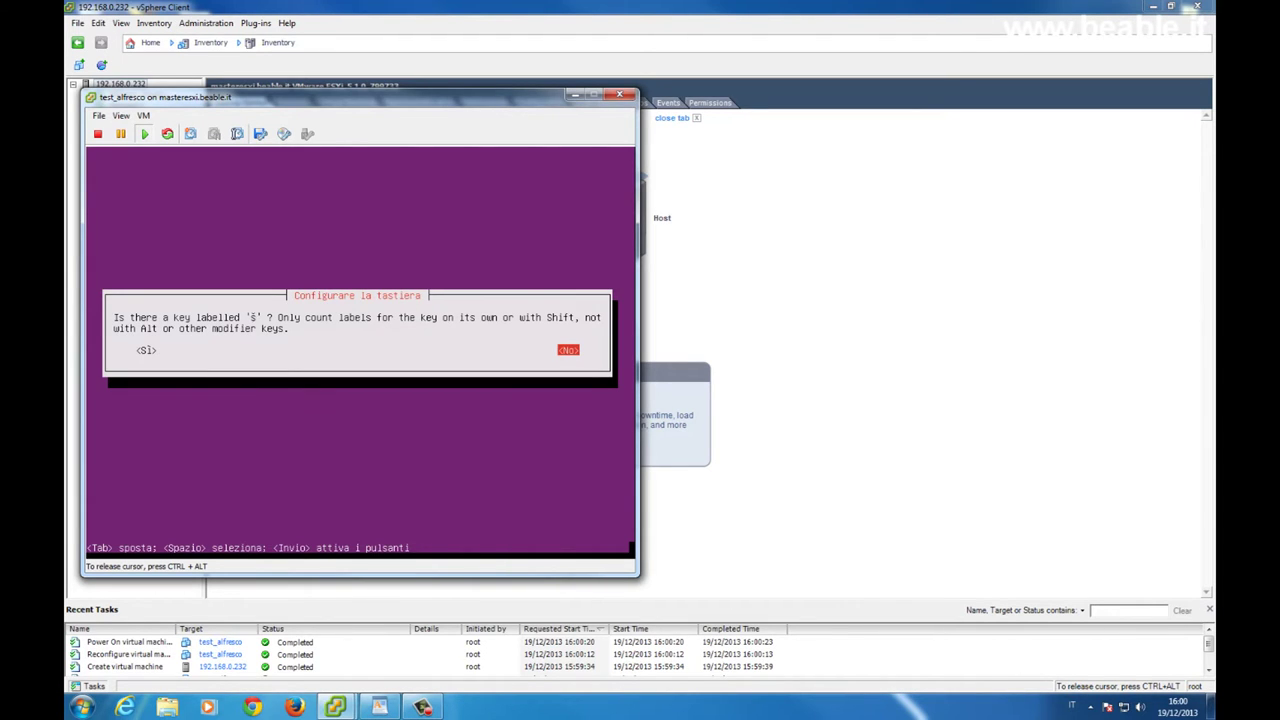
{"action": "key", "text": "Return"}
{"action": "key", "text": "Return"}
{"action": "key", "text": "Return"}
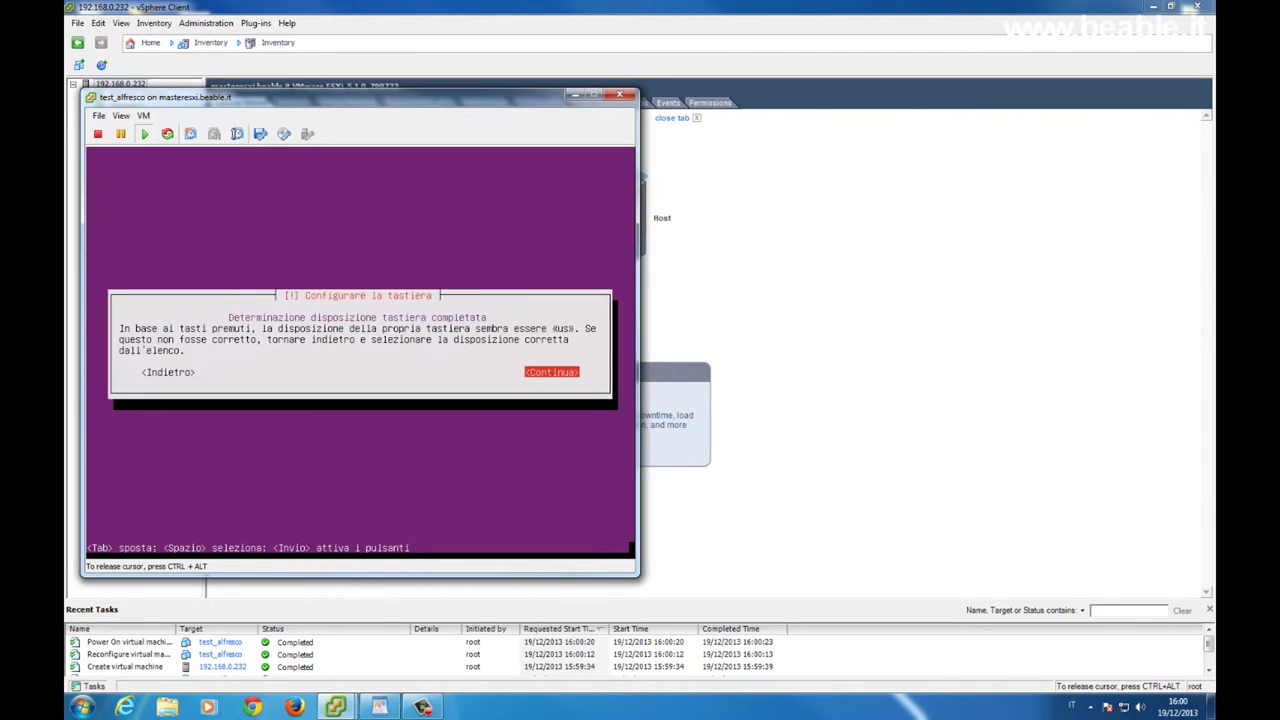
{"action": "key", "text": "Return"}
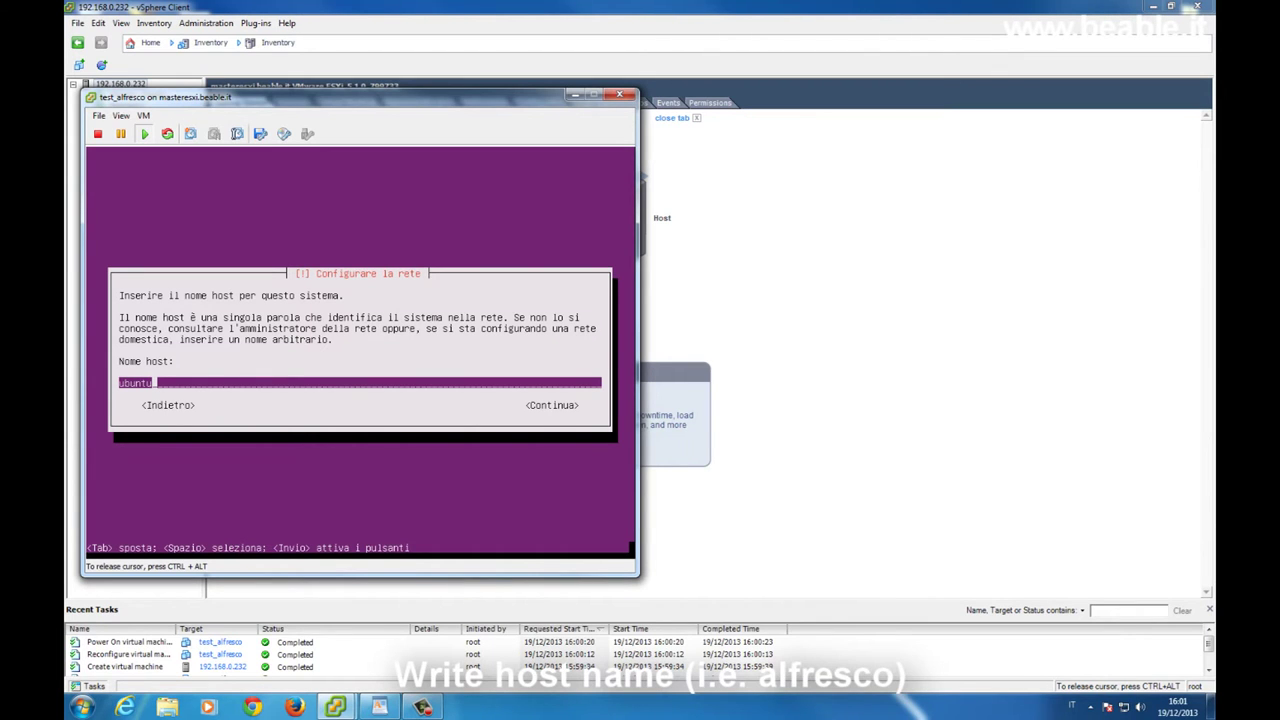
Set the hostname to alfresco
{"action": "key", "text": "BackSpace"}
{"action": "key", "text": "BackSpace"}
{"action": "key", "text": "BackSpace"}
{"action": "key", "text": "BackSpace"}
{"action": "key", "text": "BackSpace"}
{"action": "key", "text": "BackSpace"}
{"action": "type", "text": "alfresco"}
{"action": "key", "text": "Tab"}
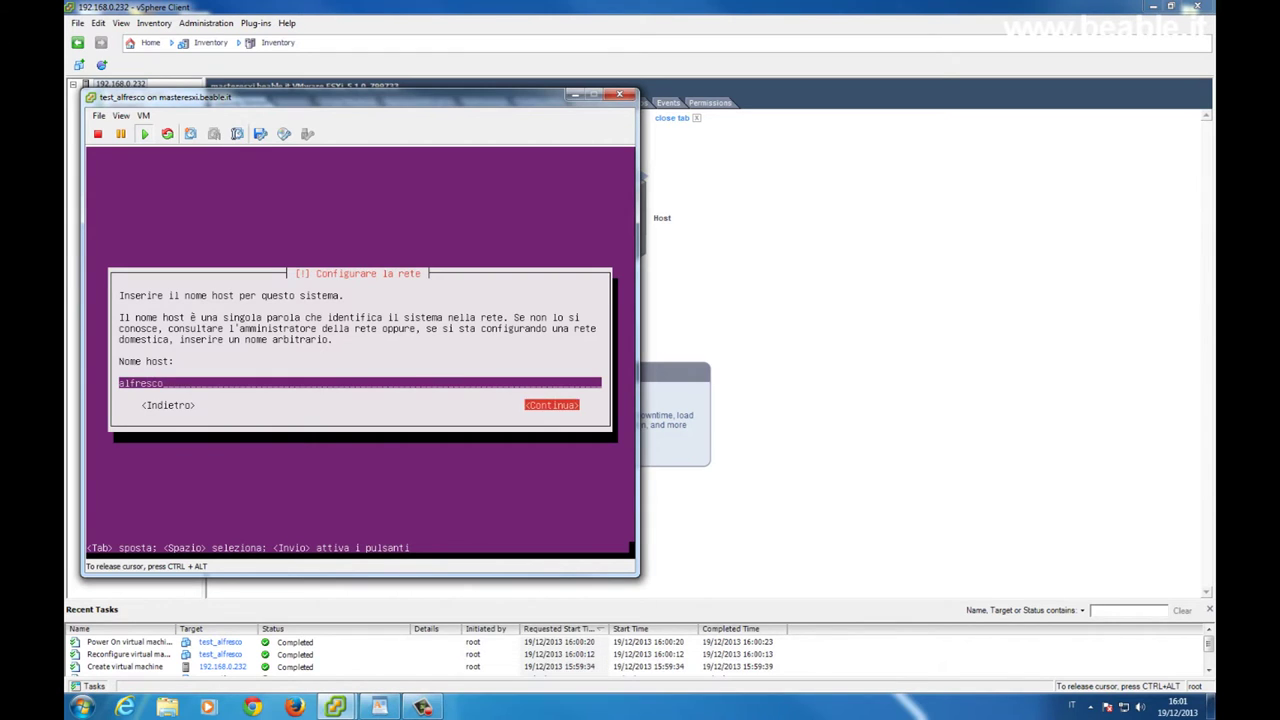
{"action": "key", "text": "Return"}
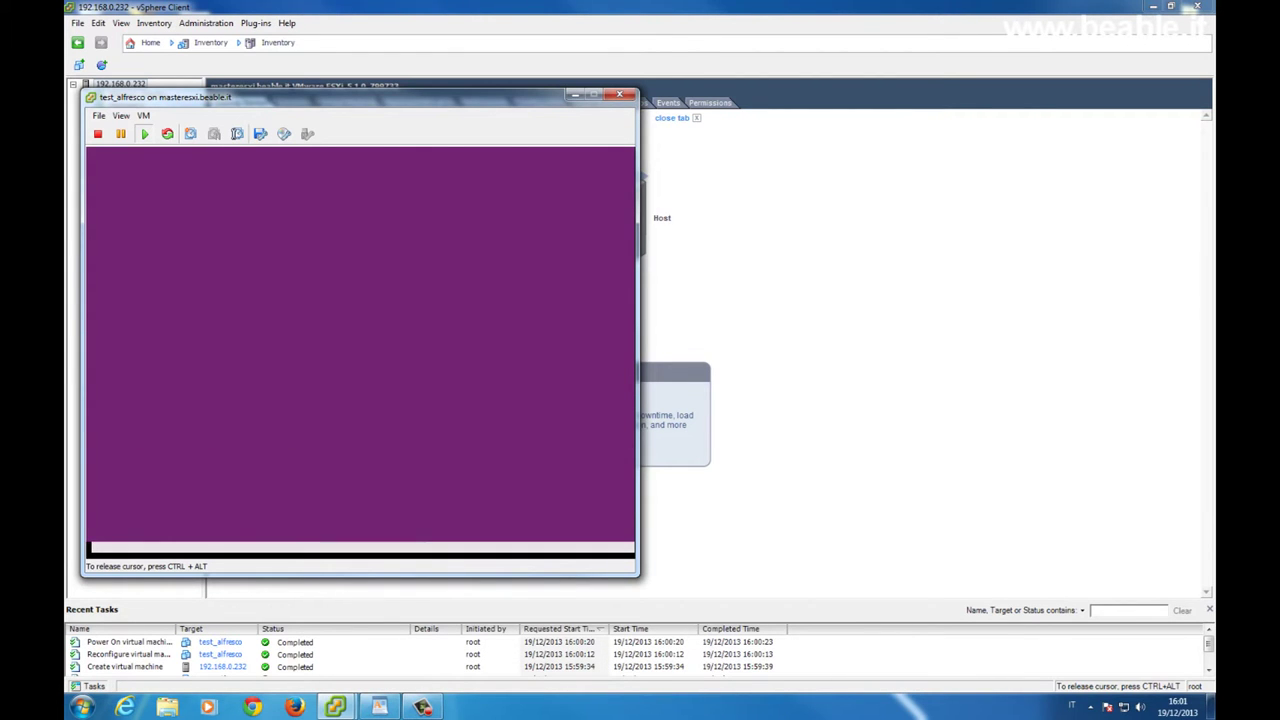
Enter alfresco as the new user's full name and keep the prefilled username
{"action": "type", "text": "alfresco"}
{"action": "key", "text": "Tab"}
{"action": "key", "text": "Return"}
{"action": "key", "text": "Tab"}
{"action": "key", "text": "Return"}
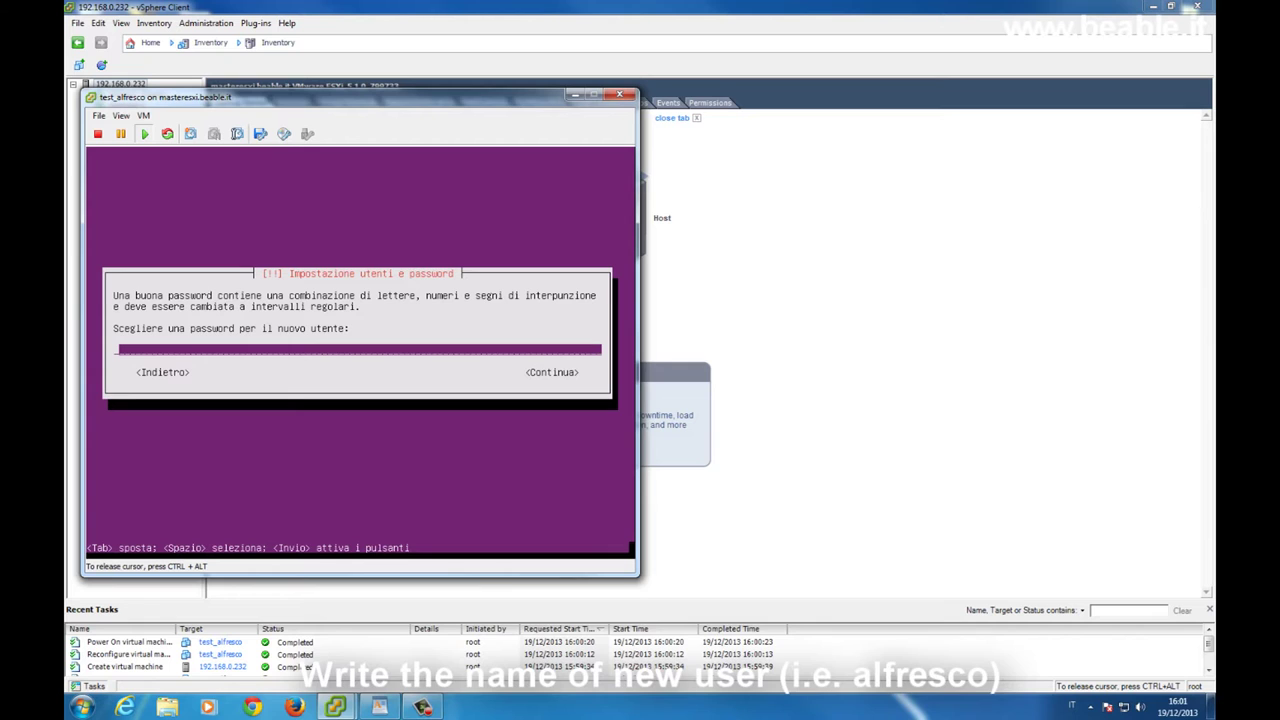
Enter the user's password twice, keep it despite being weak, decline encryption, keep Europe/Rome
{"action": "type", "text": "******"}
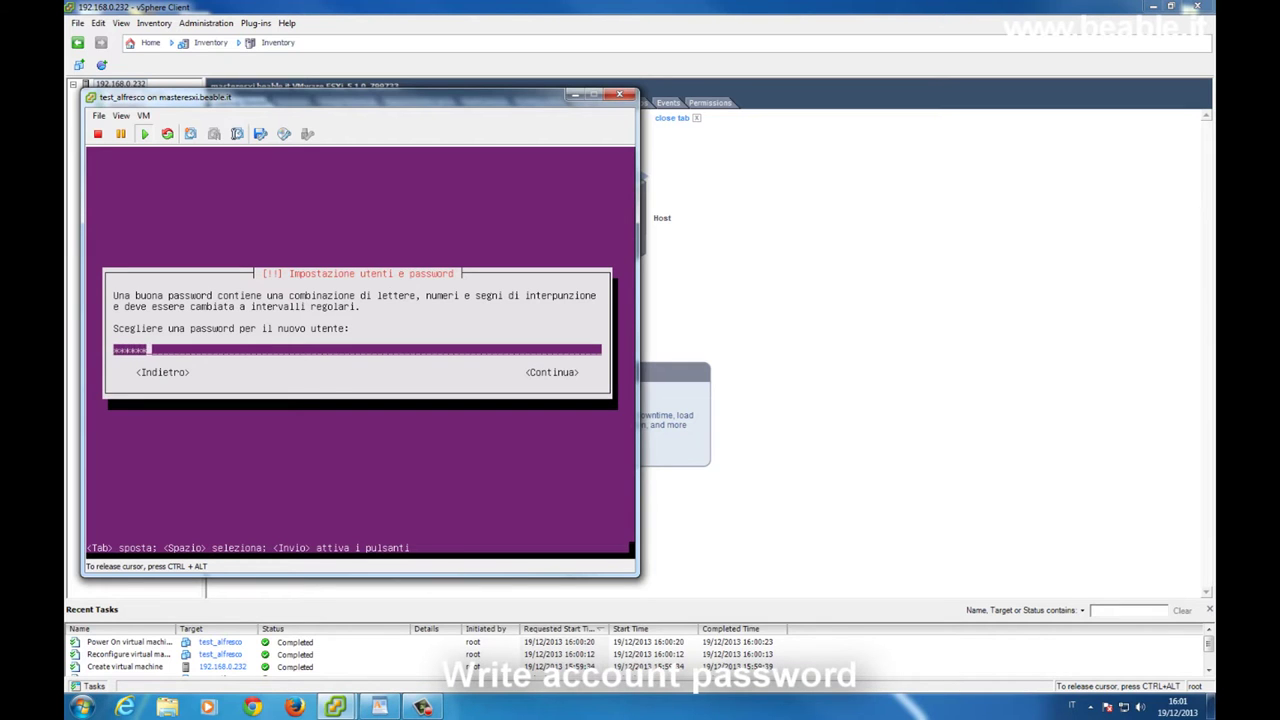
{"action": "key", "text": "Tab"}
{"action": "key", "text": "Return"}
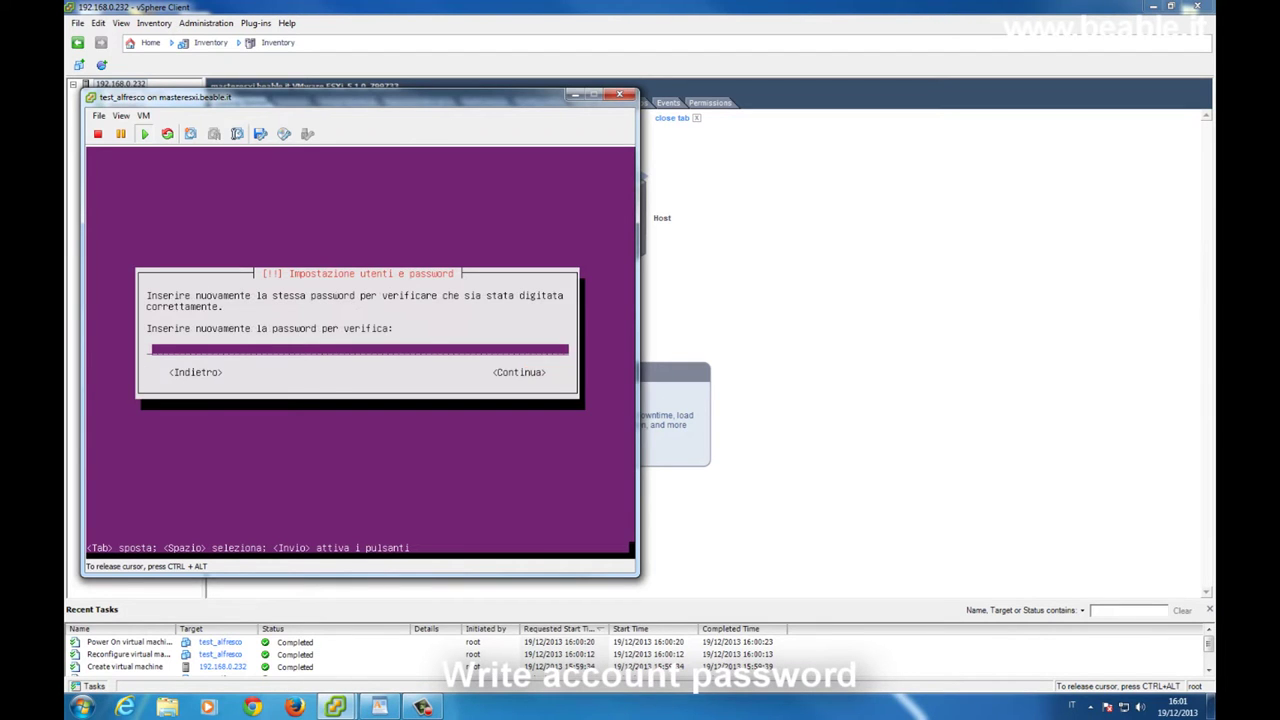
{"action": "type", "text": "******"}
{"action": "key", "text": "Tab"}
{"action": "key", "text": "Return"}
{"action": "key", "text": "Left"}
{"action": "key", "text": "Return"}
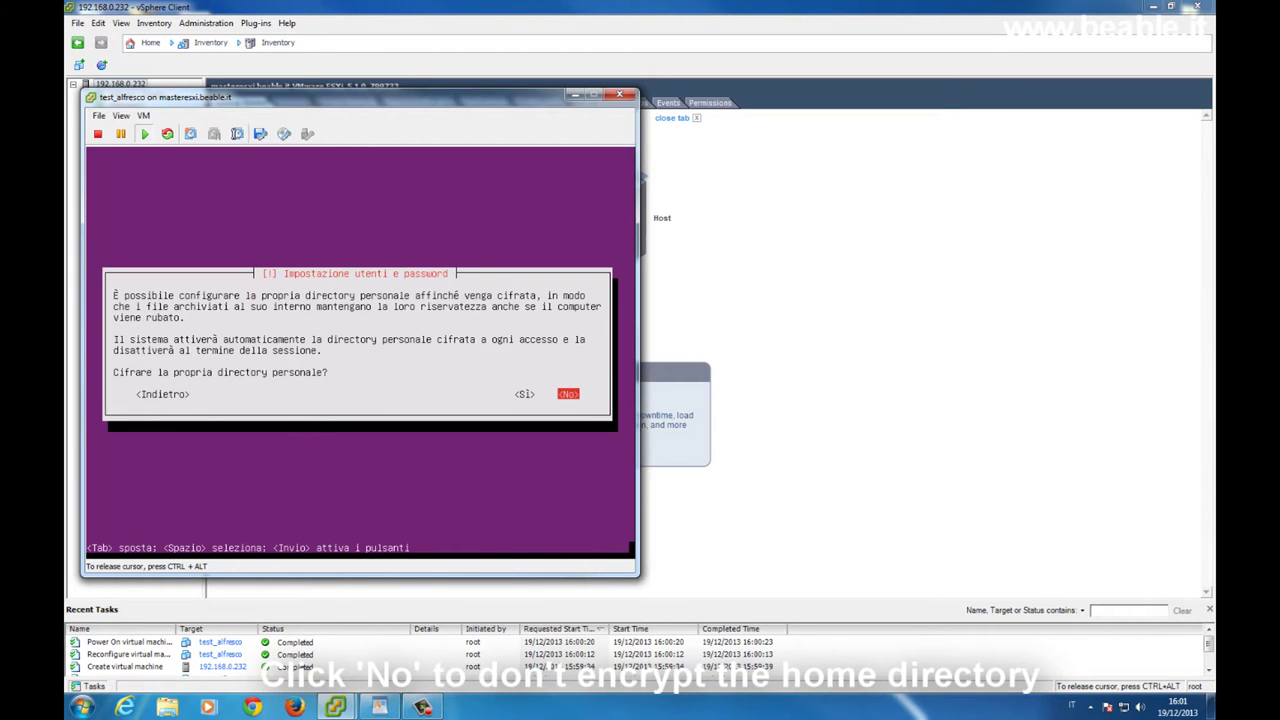
{"action": "key", "text": "Return"}
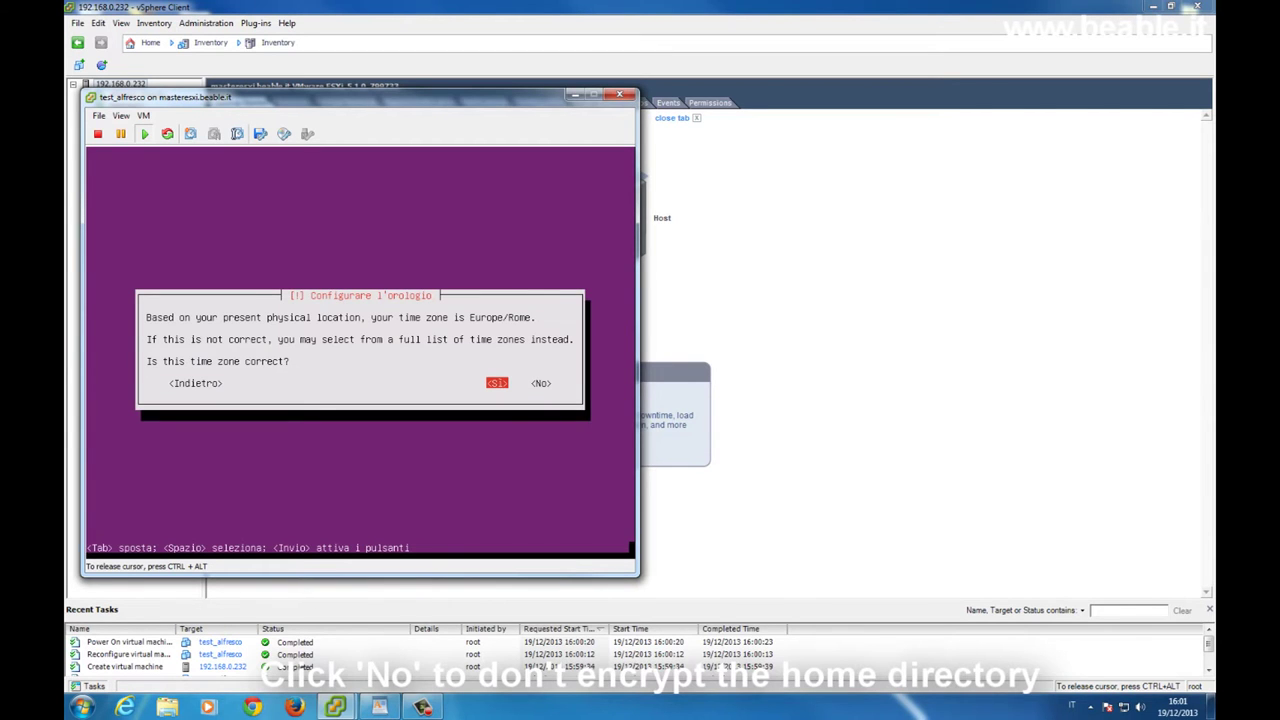
{"action": "key", "text": "Return"}
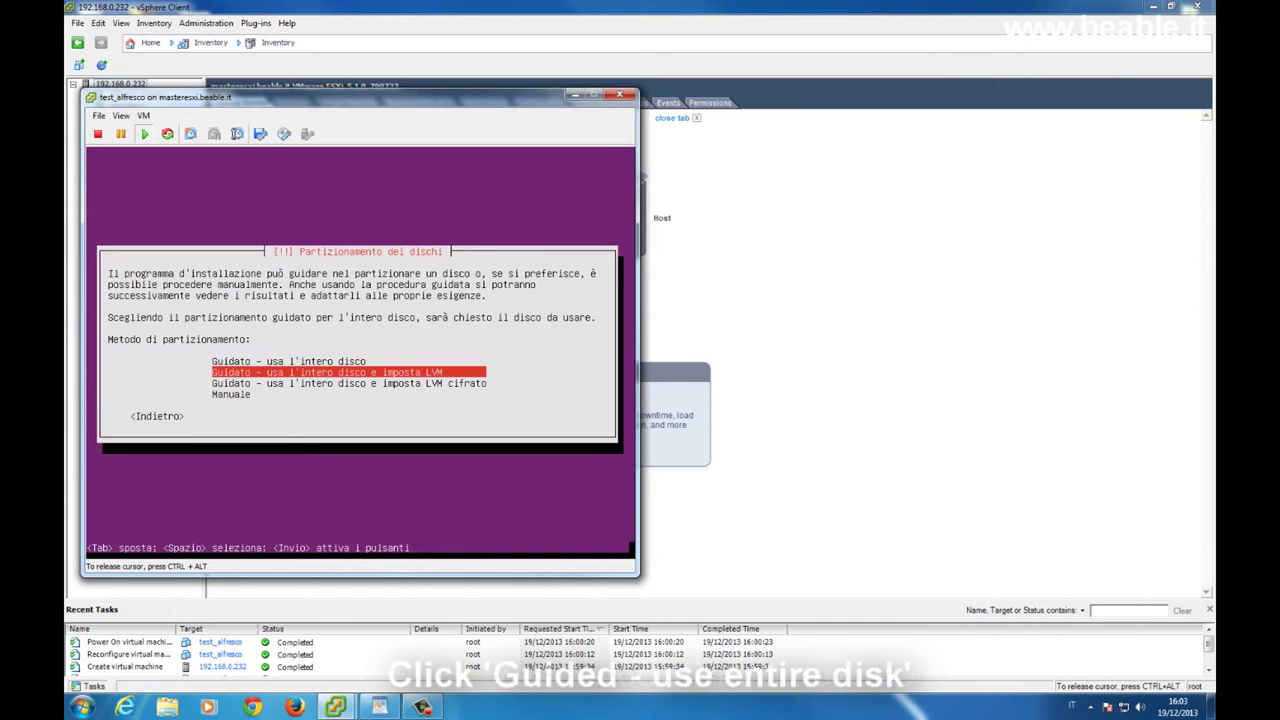
Use guided whole-disk partitioning on the 21.5 GB sda disk and write the changes
{"action": "key", "text": "Up"}
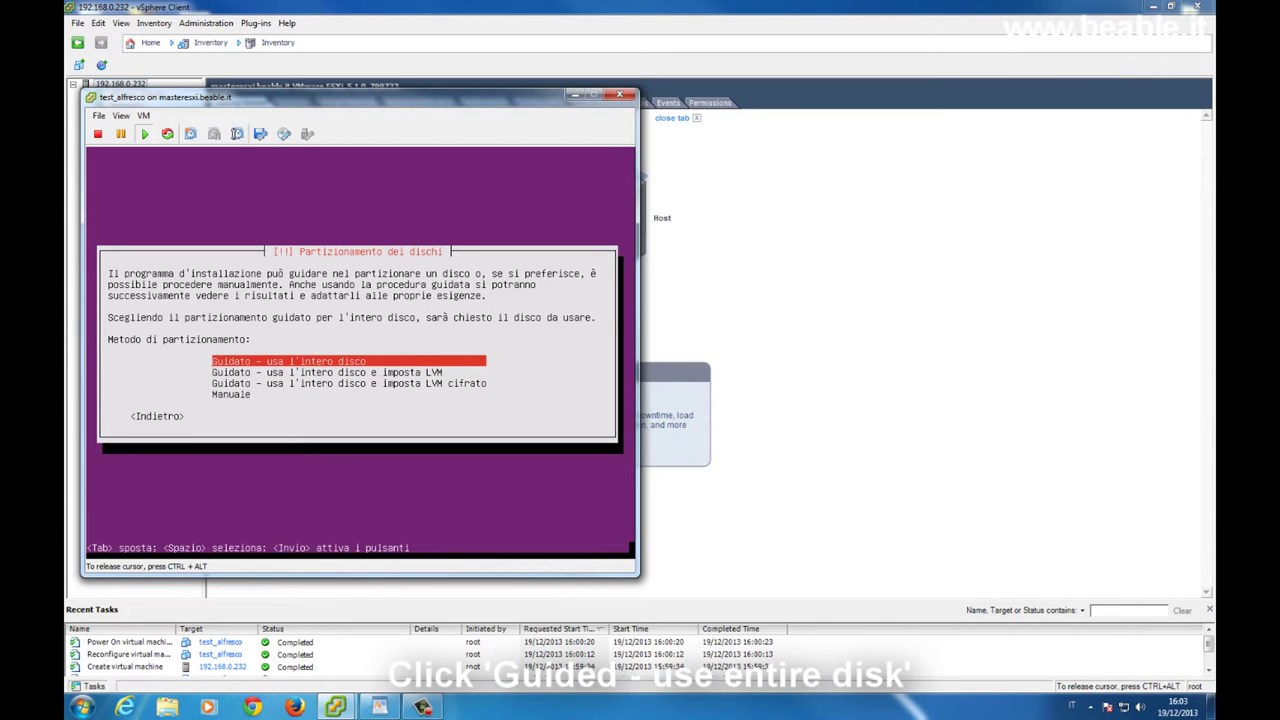
{"action": "key", "text": "Return"}
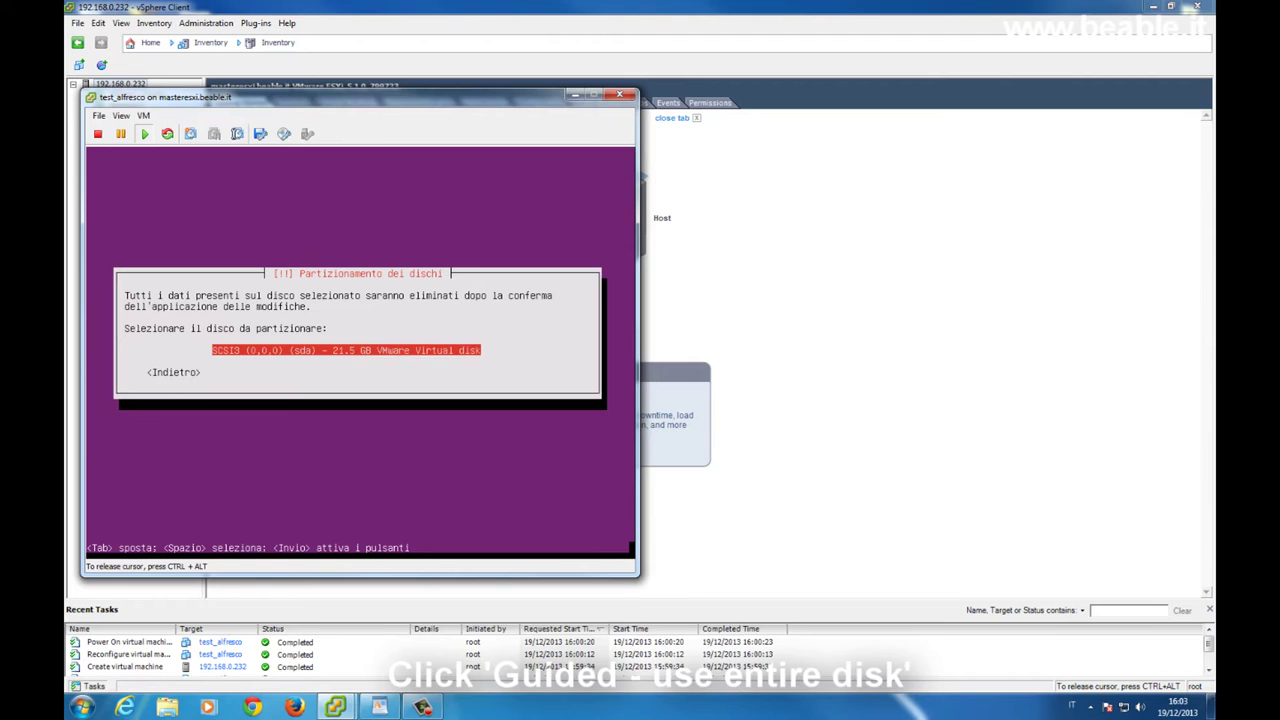
{"action": "key", "text": "Return"}
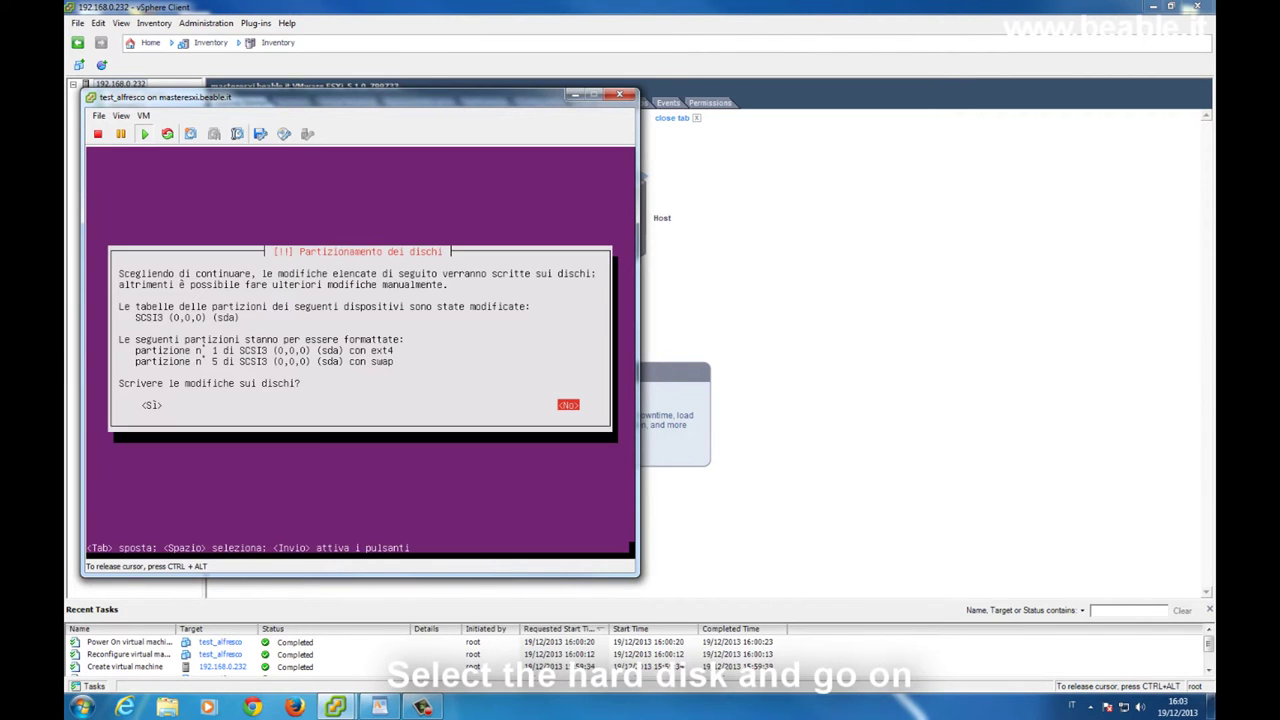
{"action": "key", "text": "Tab"}
{"action": "key", "text": "Return"}
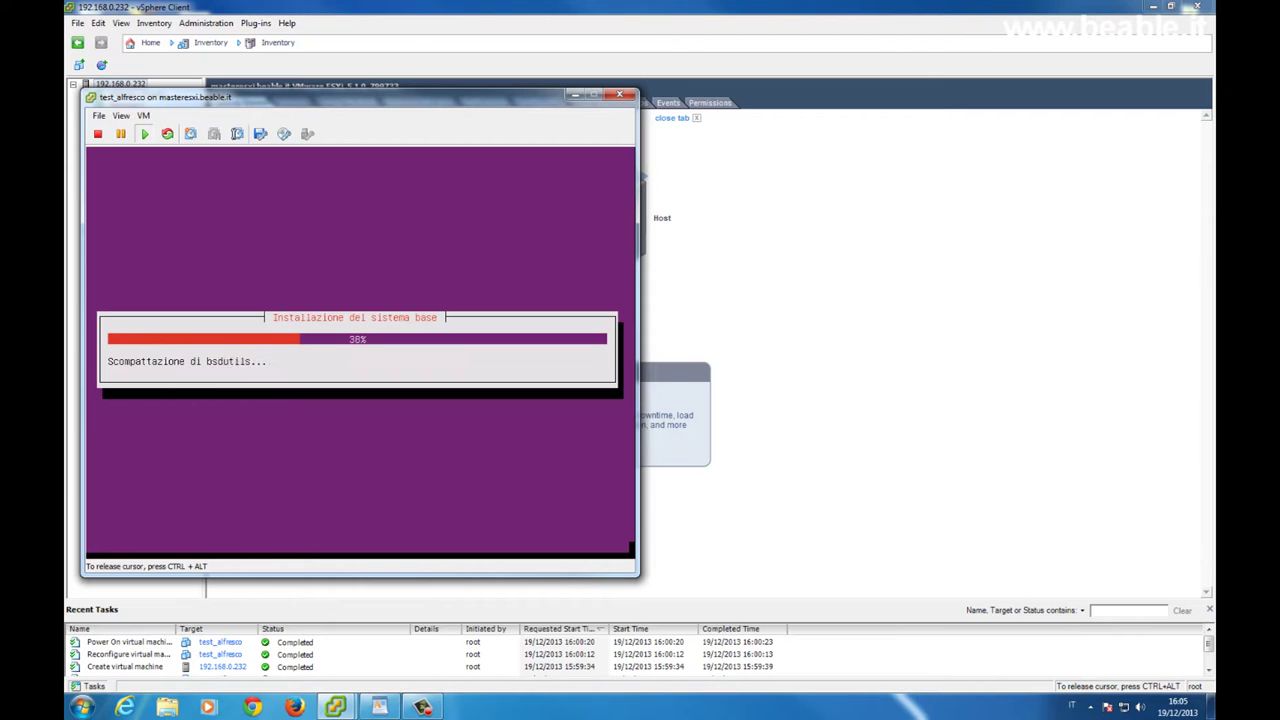
Leave the HTTP proxy field empty and continue so APT configuration begins
{"action": "key", "text": "ctrl+alt"}
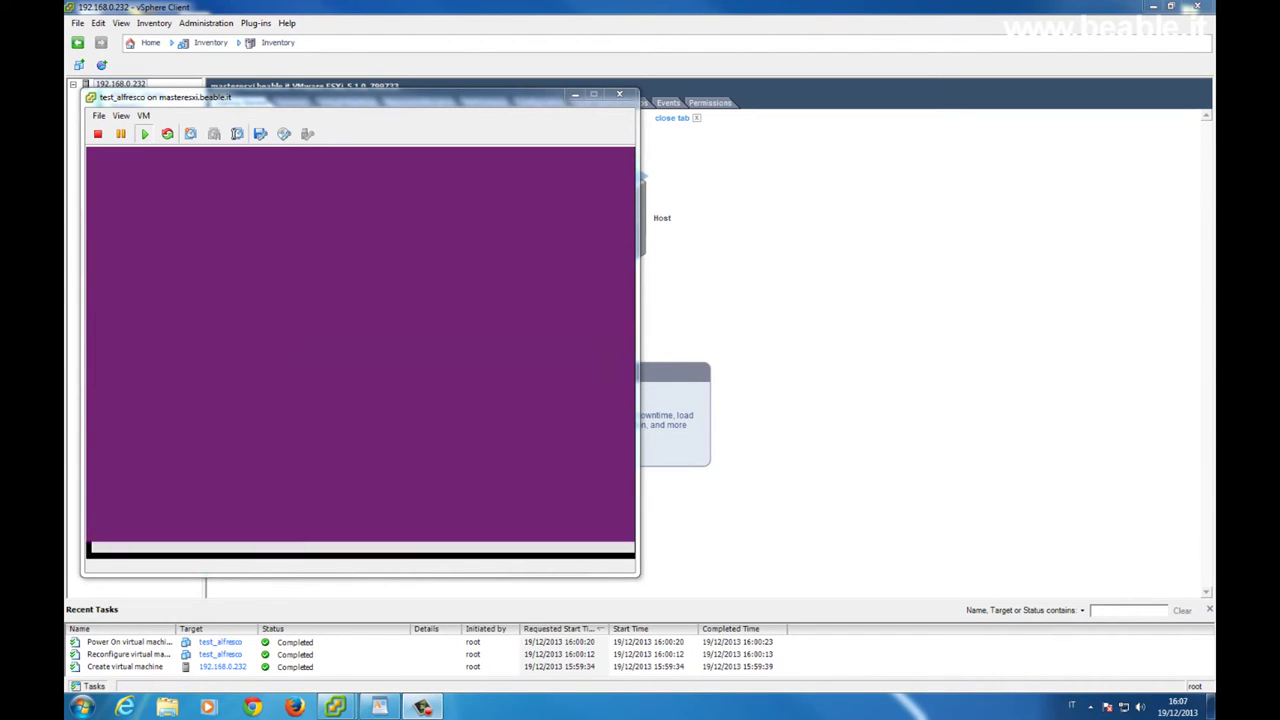
{"action": "left_click", "coordinate": [594, 316]}
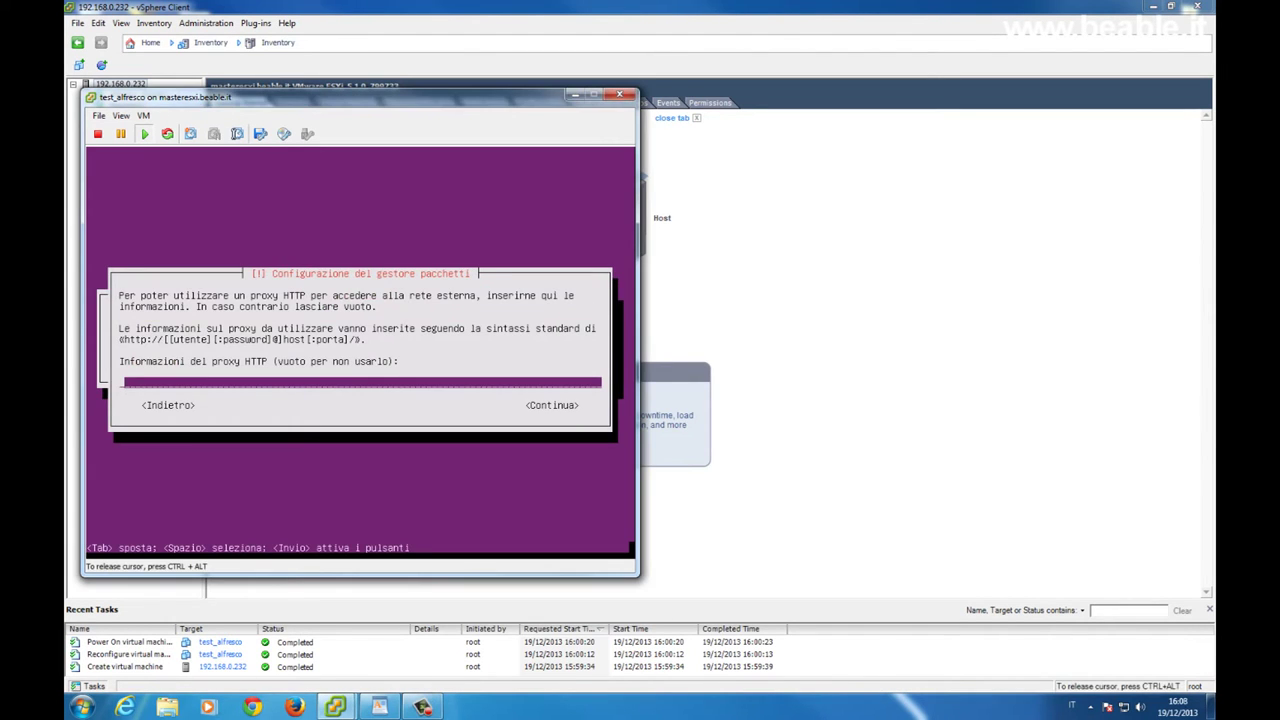
{"action": "key", "text": "Tab"}
{"action": "key", "text": "Return"}
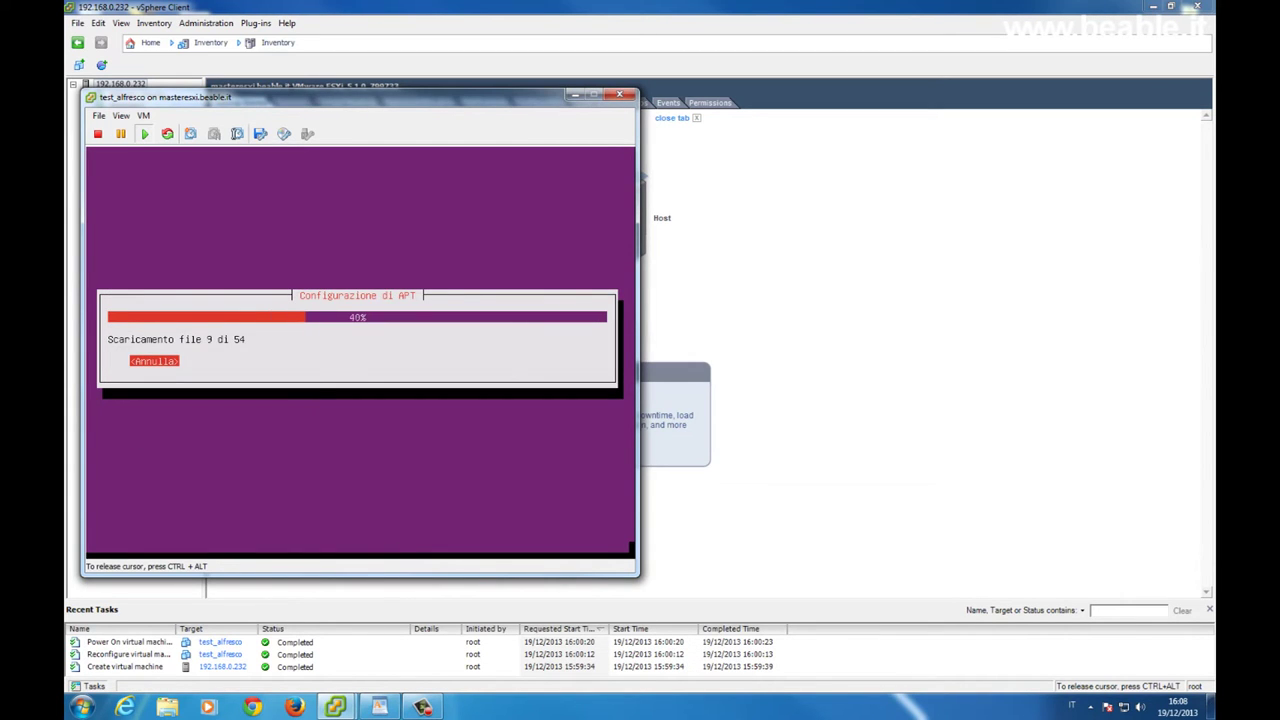
{"action": "key", "text": "ctrl+alt"}
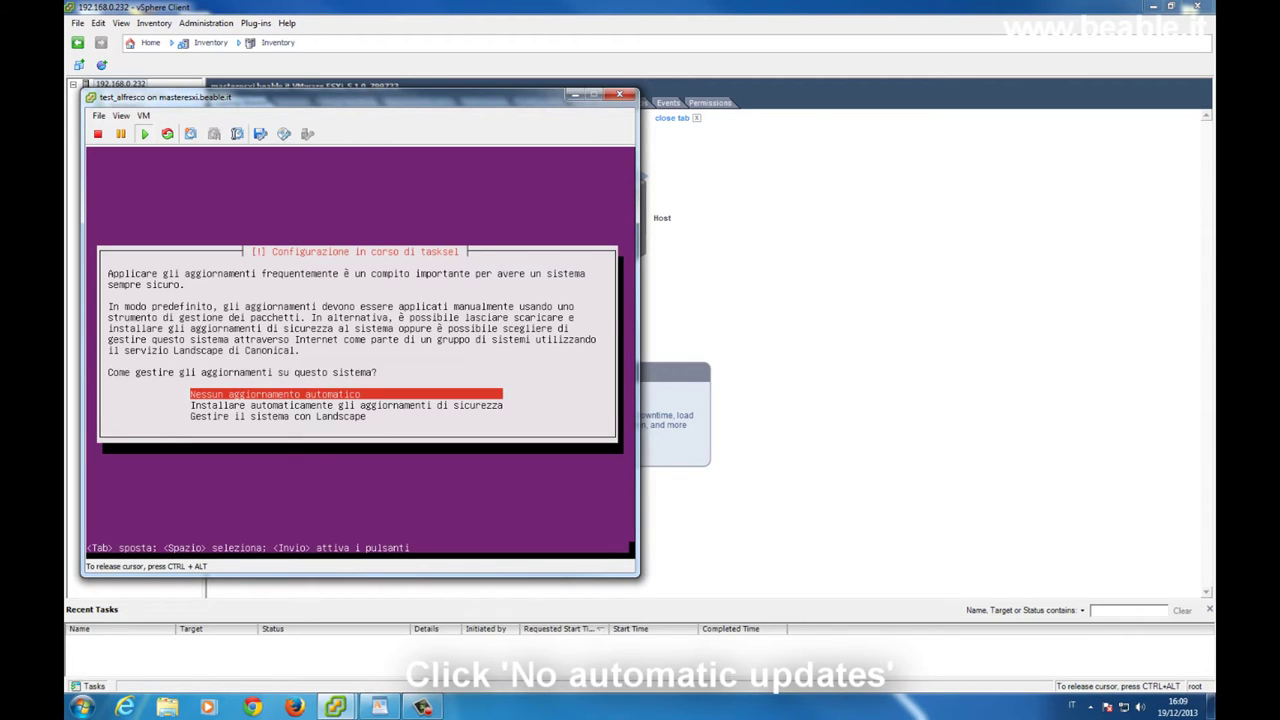
Decline automatic updates and install only the OpenSSH server software collection
{"action": "key", "text": "Return"}
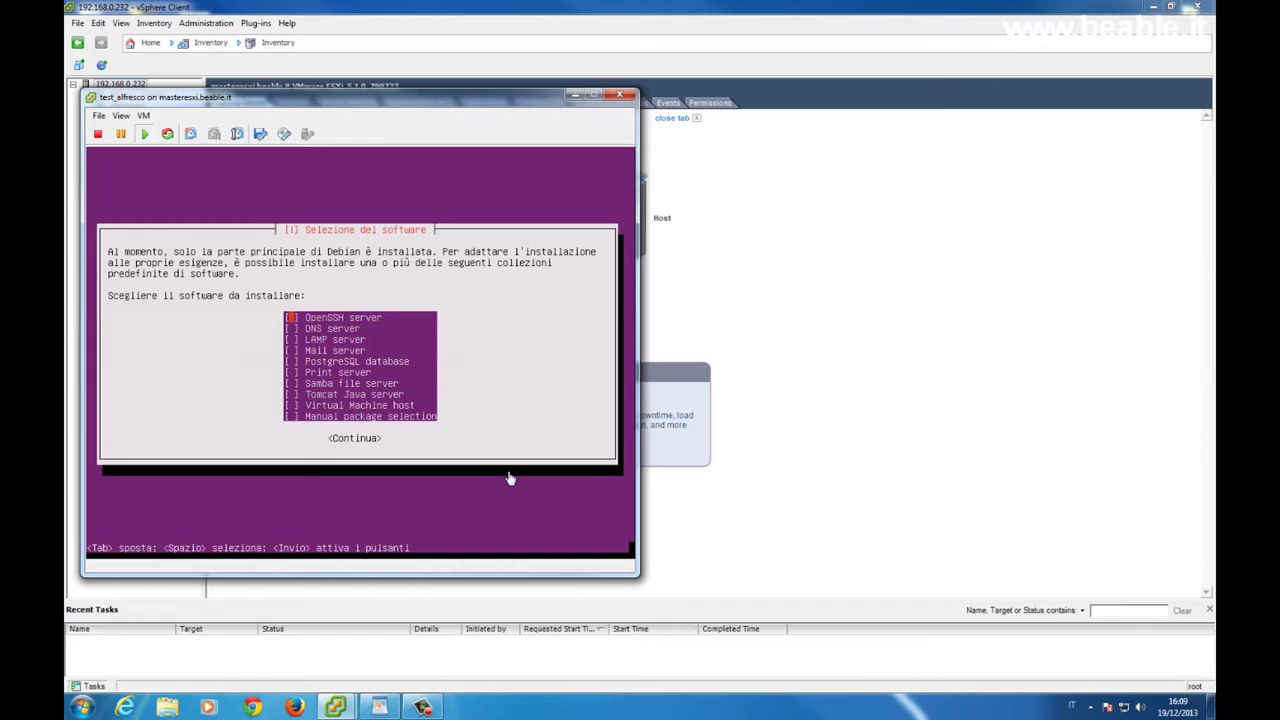
{"action": "left_click", "coordinate": [508, 478]}
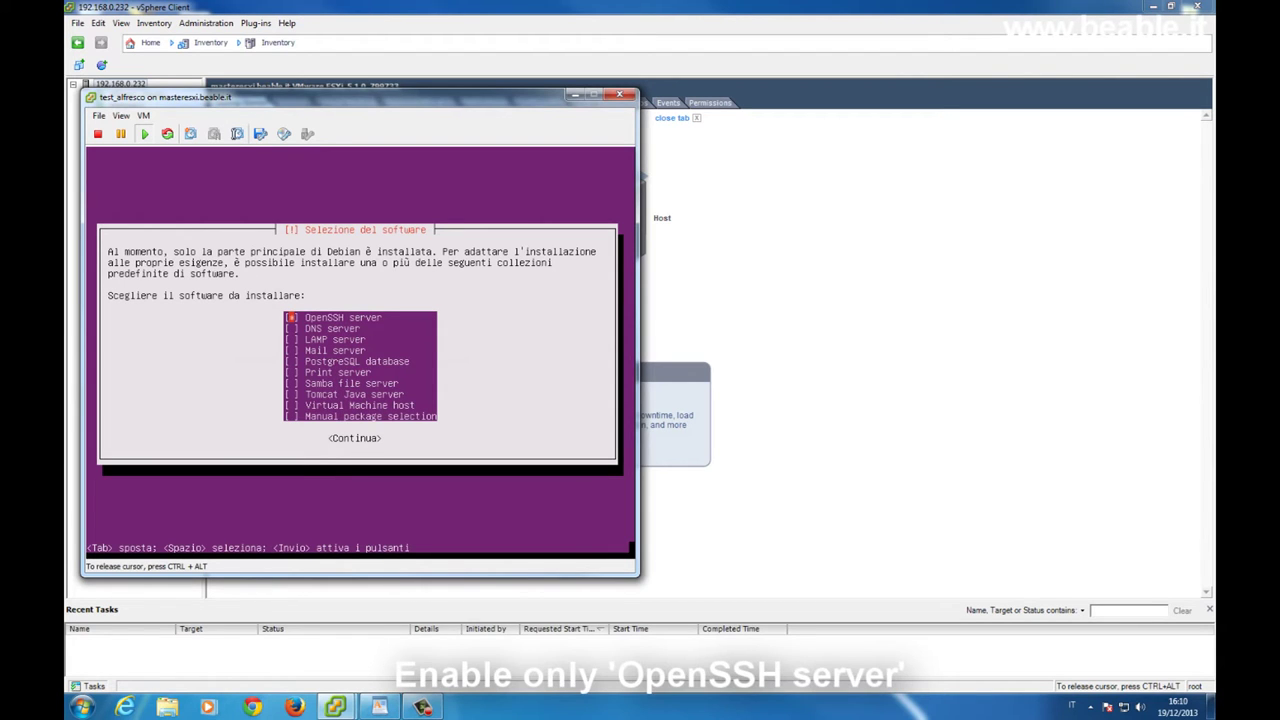
{"action": "key", "text": "Tab"}
{"action": "key", "text": "Return"}
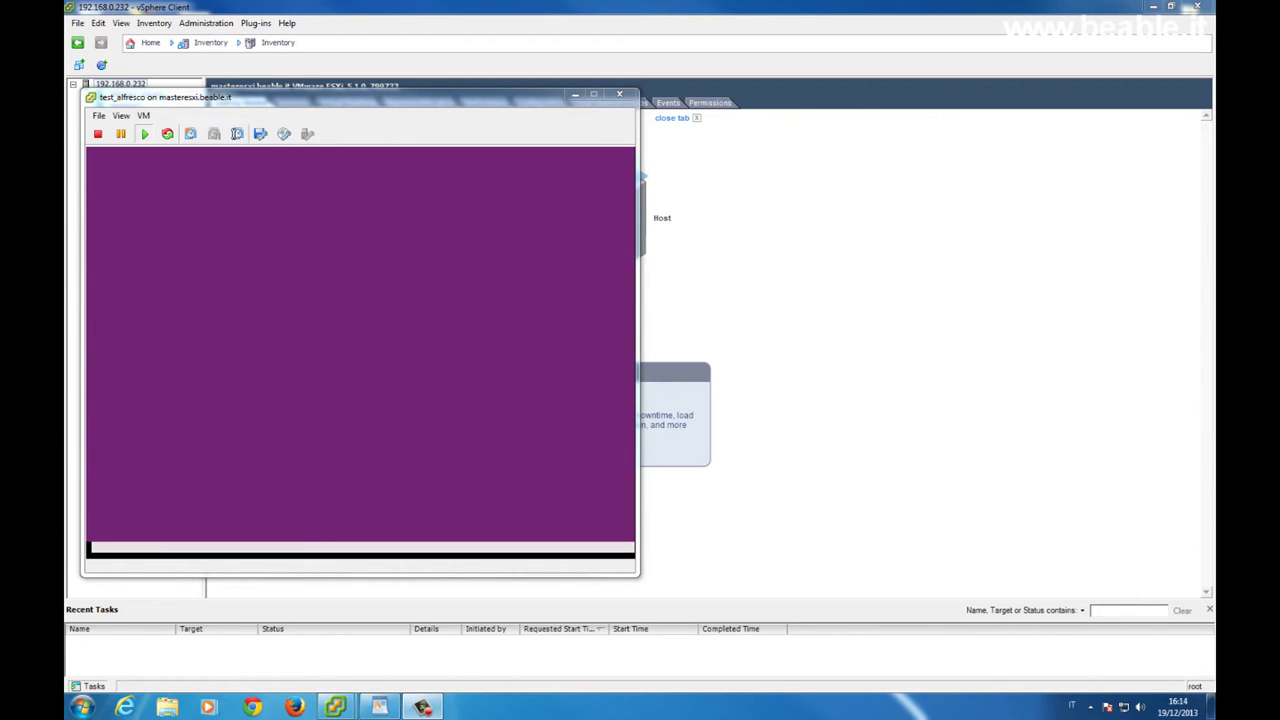
Install the GRUB boot loader to the master boot record
{"action": "left_click", "coordinate": [511, 445]}
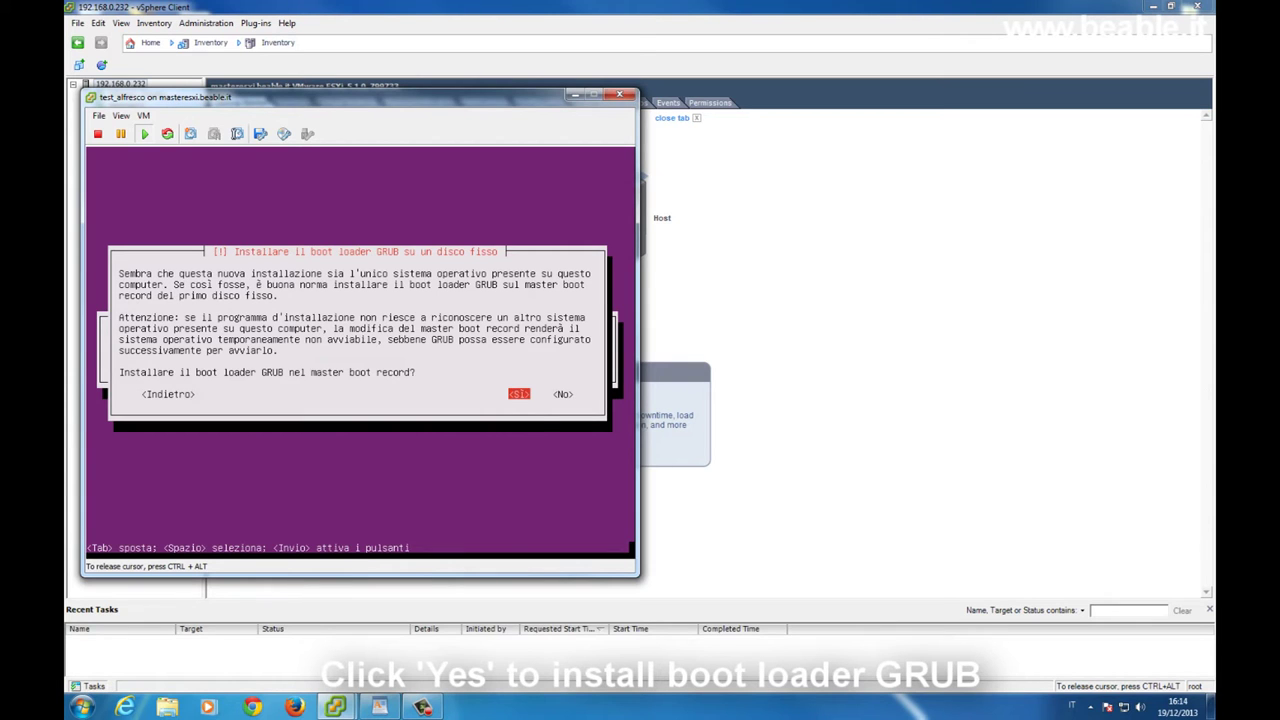
{"action": "key", "text": "Return"}
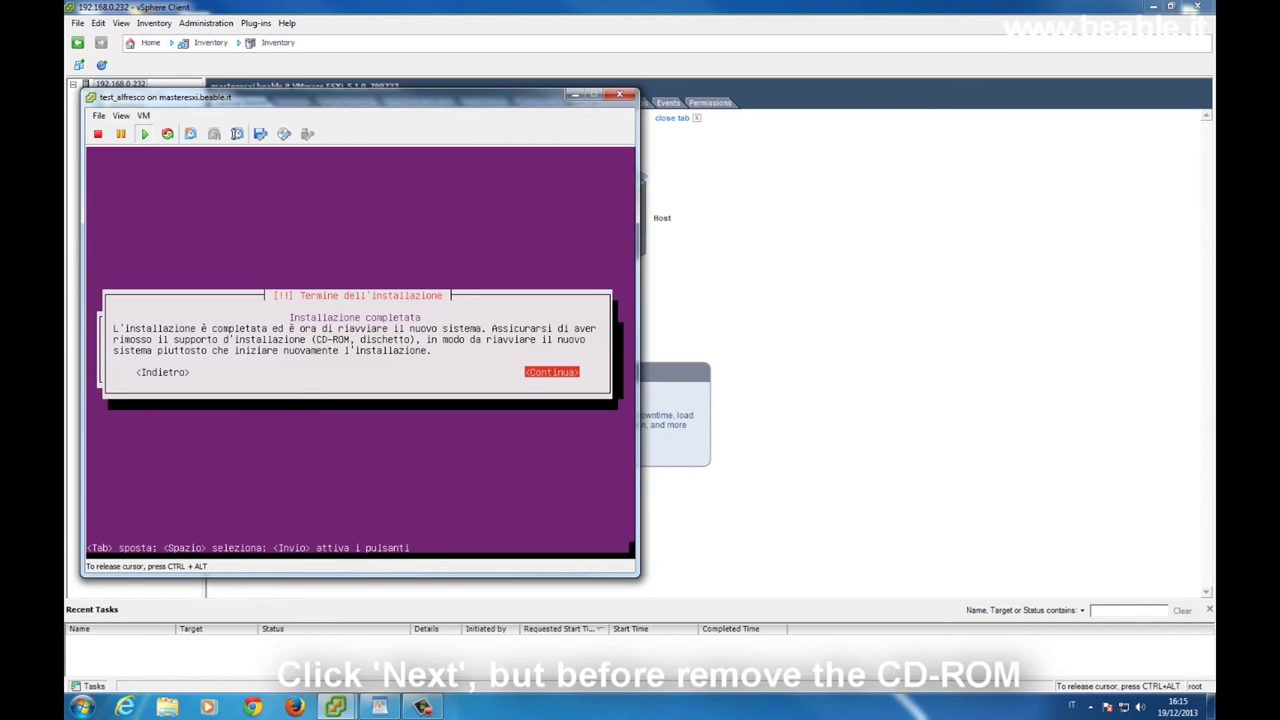
Release the console at the installation-complete screen and select the test_alfresco VM
{"action": "key", "text": "ctrl+alt"}
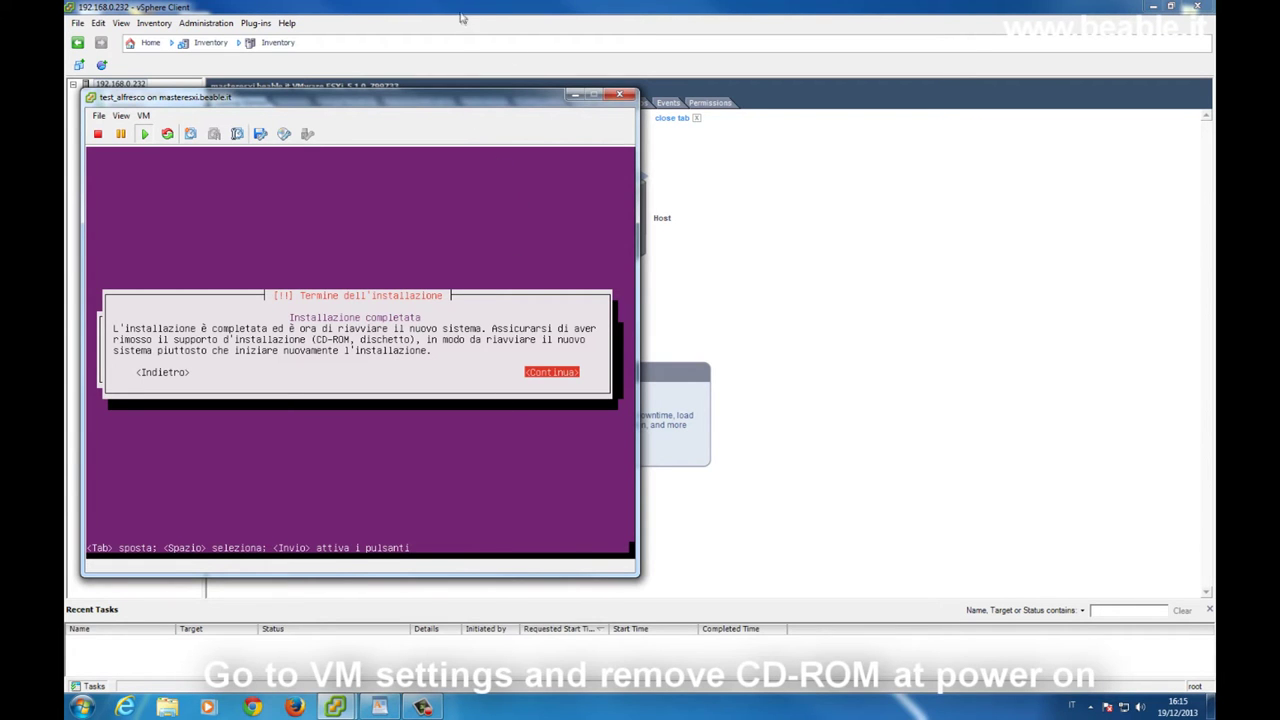
{"action": "left_click", "coordinate": [462, 18]}
Turn off Connect at power on for test_alfresco's CD/DVD drive 1 and apply the settings
{"action": "left_click", "coordinate": [140, 140]}
{"action": "right_click", "coordinate": [141, 144]}
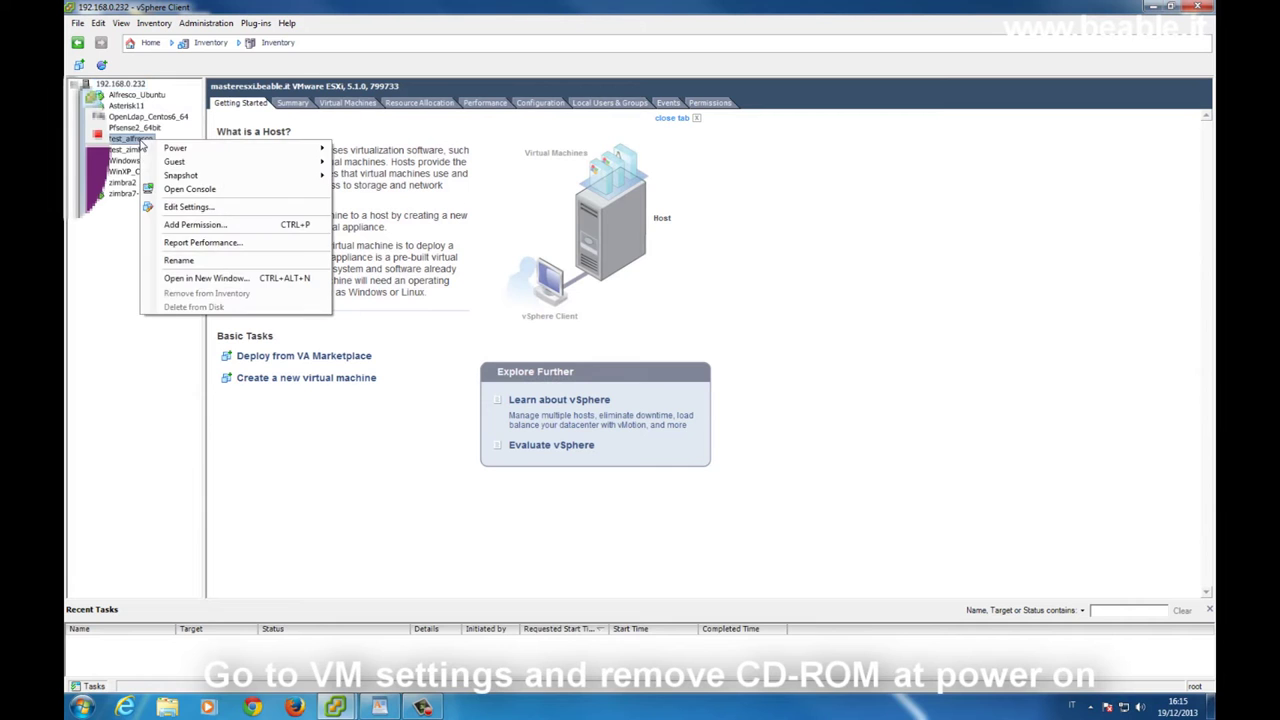
{"action": "left_click", "coordinate": [190, 207]}
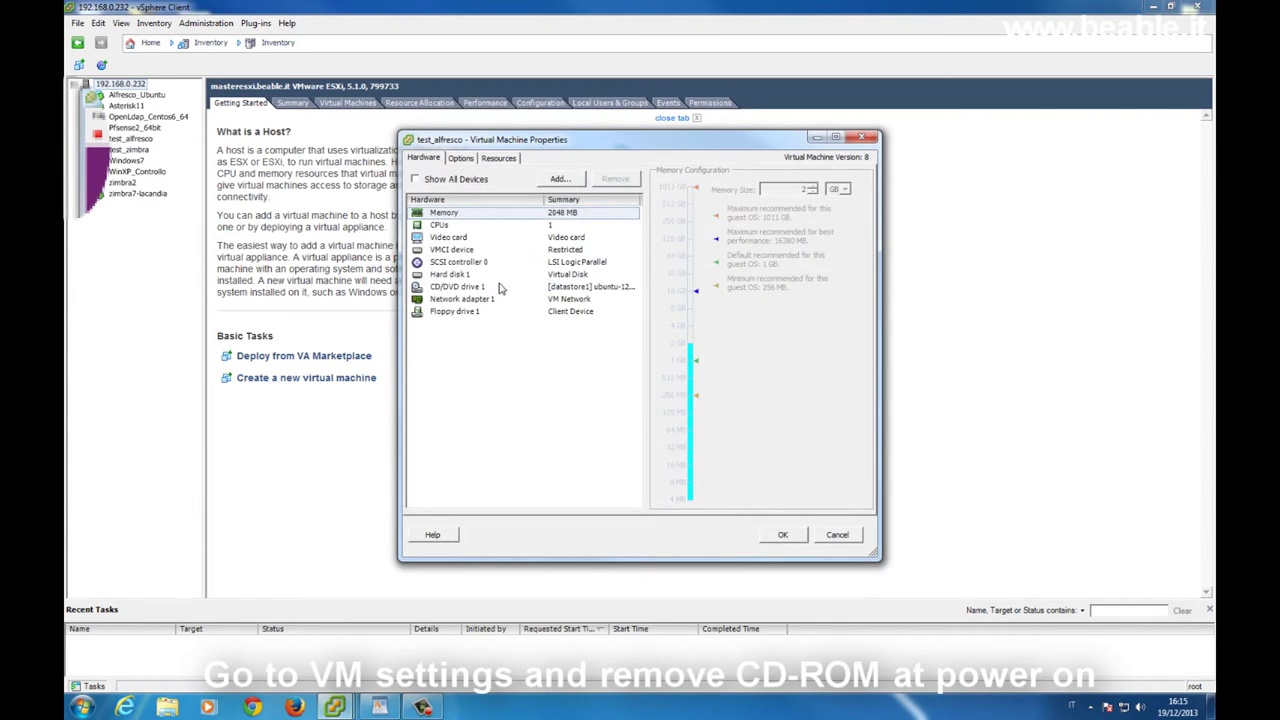
{"action": "left_click", "coordinate": [505, 287]}
{"action": "left_click", "coordinate": [705, 198]}
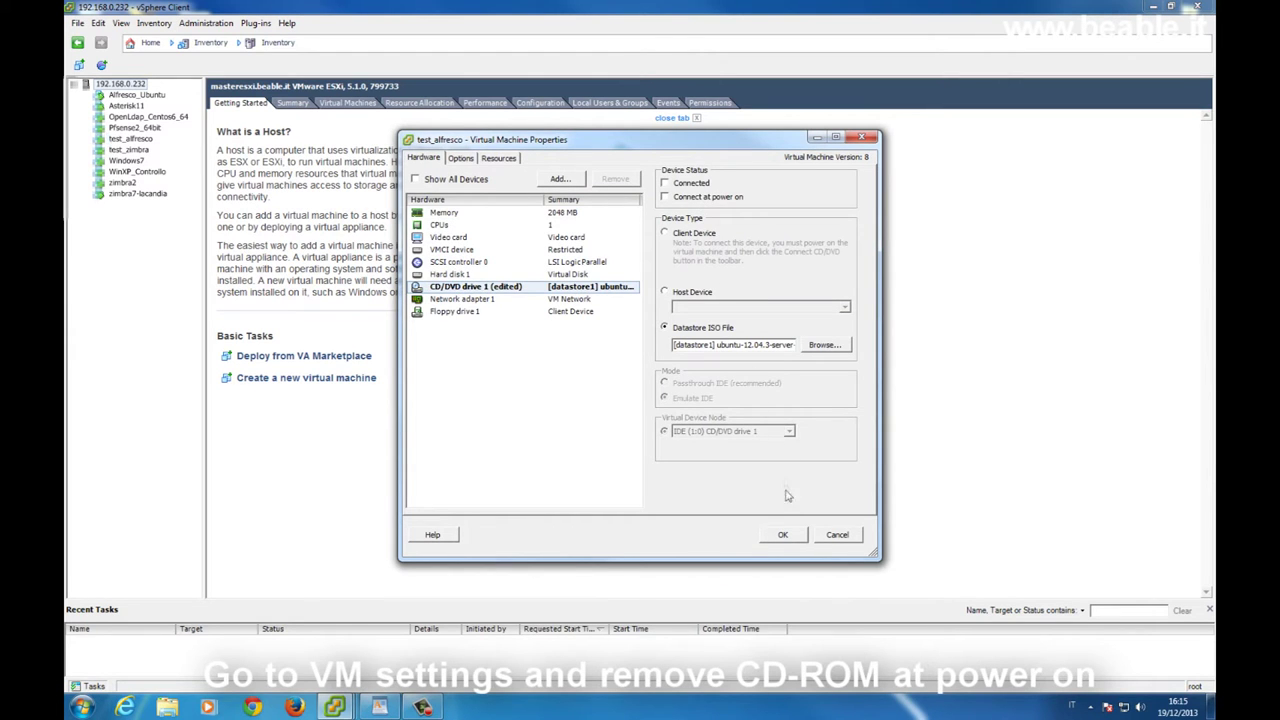
{"action": "left_click", "coordinate": [783, 534]}
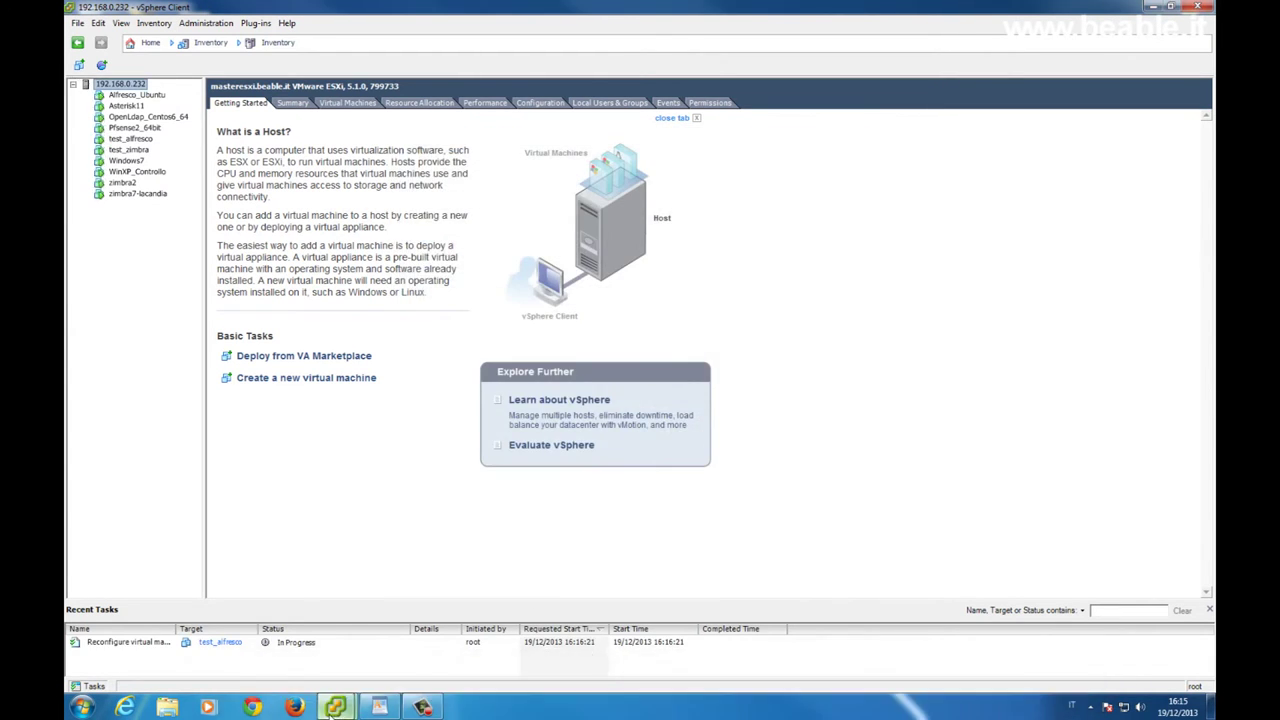
Return to the test_alfresco console and continue past the installation-complete notice to reboot
{"action": "mouse_move", "coordinate": [336, 707]}
{"action": "left_click", "coordinate": [400, 618]}
{"action": "left_click", "coordinate": [499, 366]}
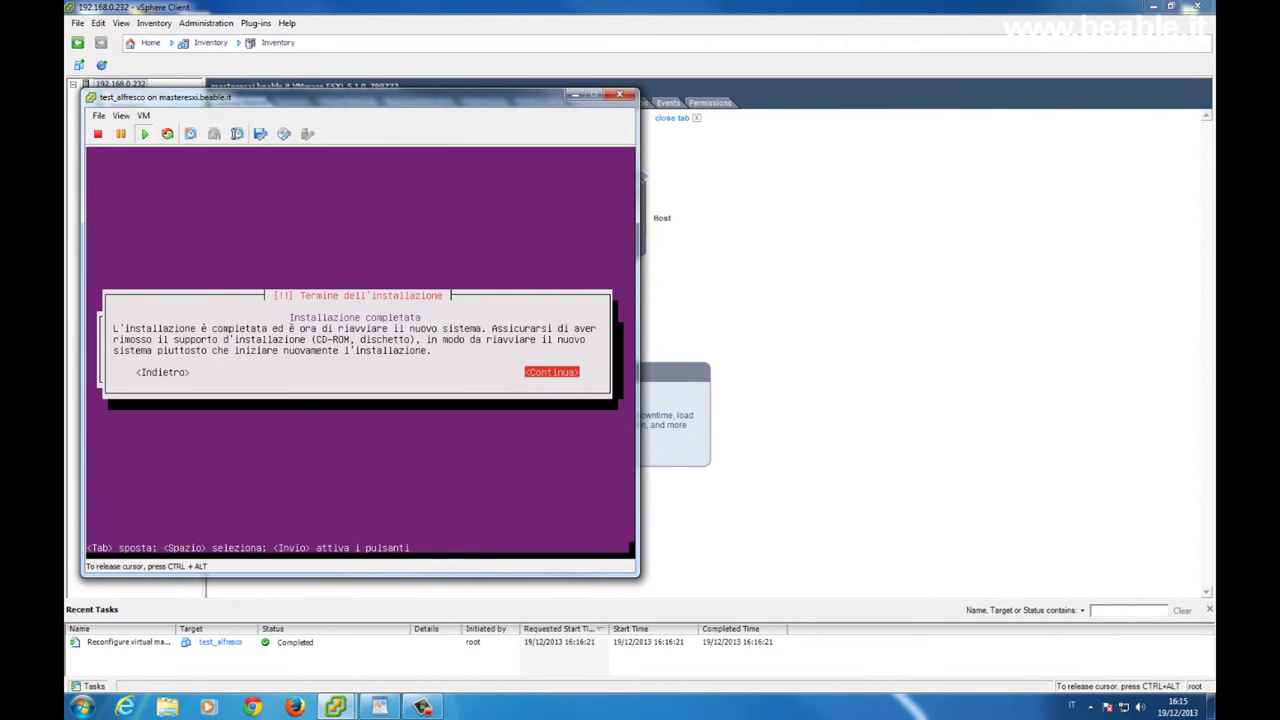
{"action": "key", "text": "Return"}
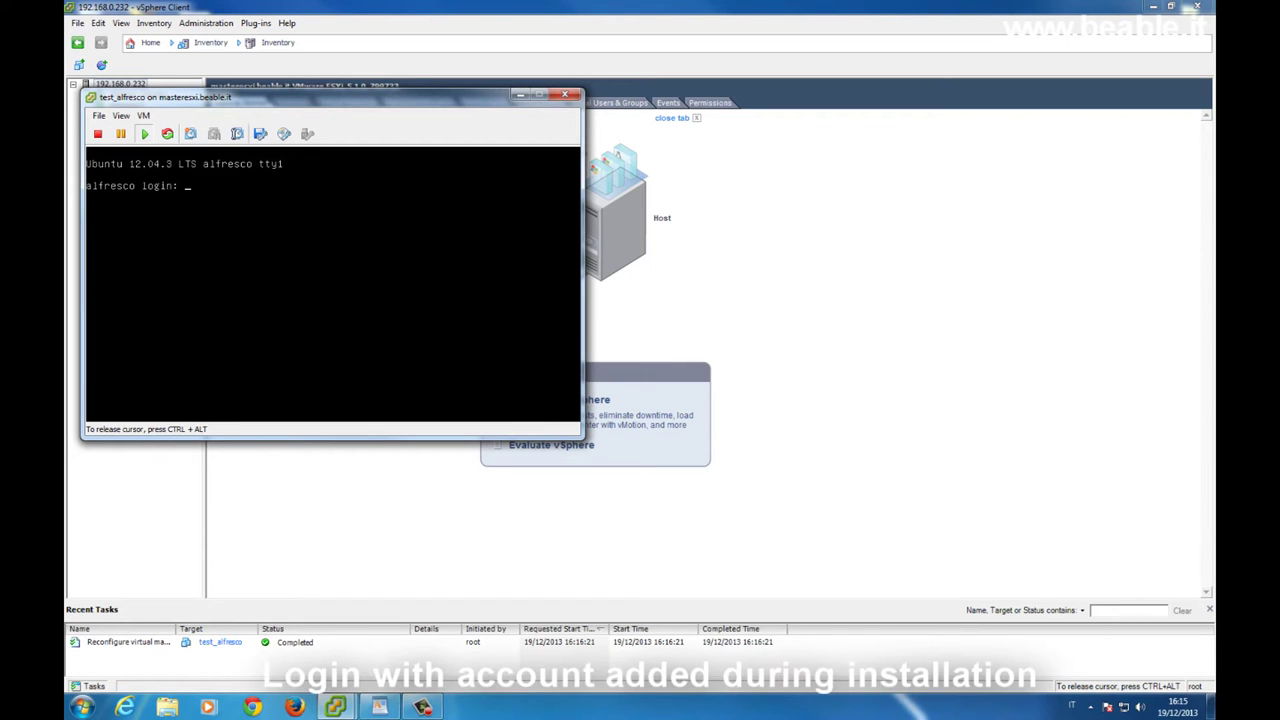
Enter the installation account's username at the console login prompt
{"action": "type", "text": "lfresco"}
{"action": "key", "text": "Return"}
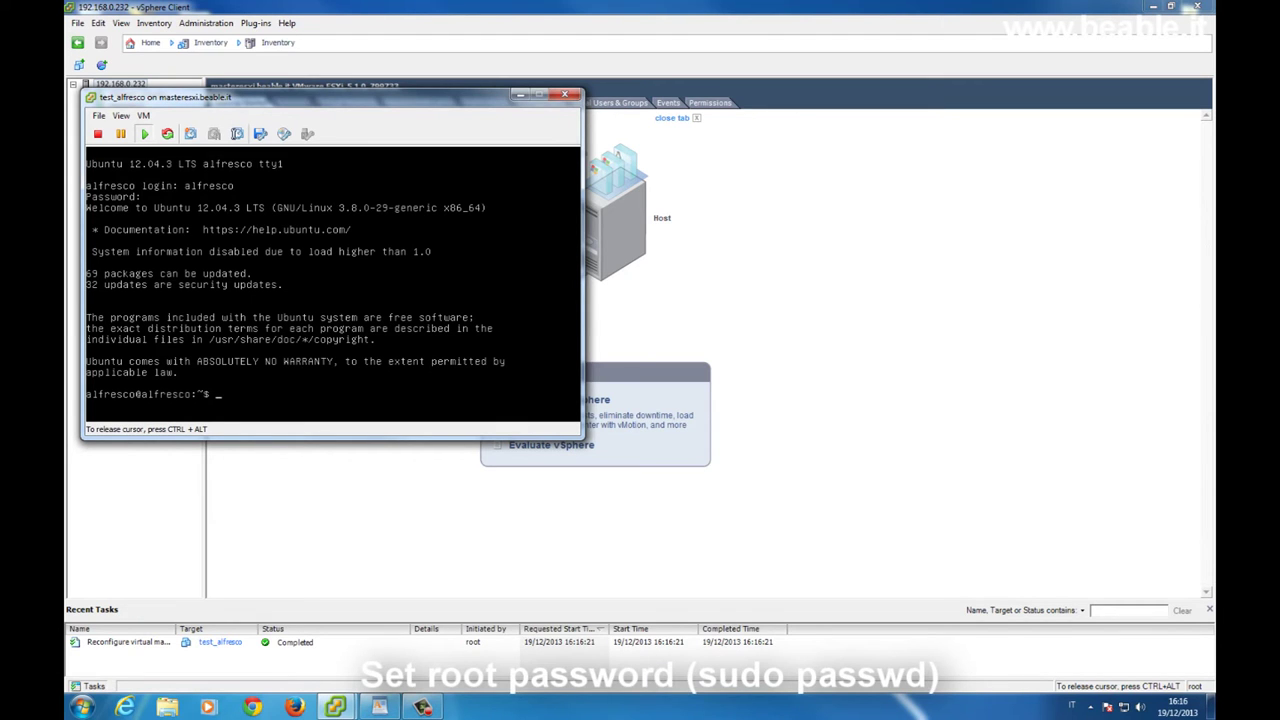
Set a new root password with sudo passwd, then type ifconfig at the prompt
{"action": "type", "text": "sudo passwd"}
{"action": "key", "text": "Return"}
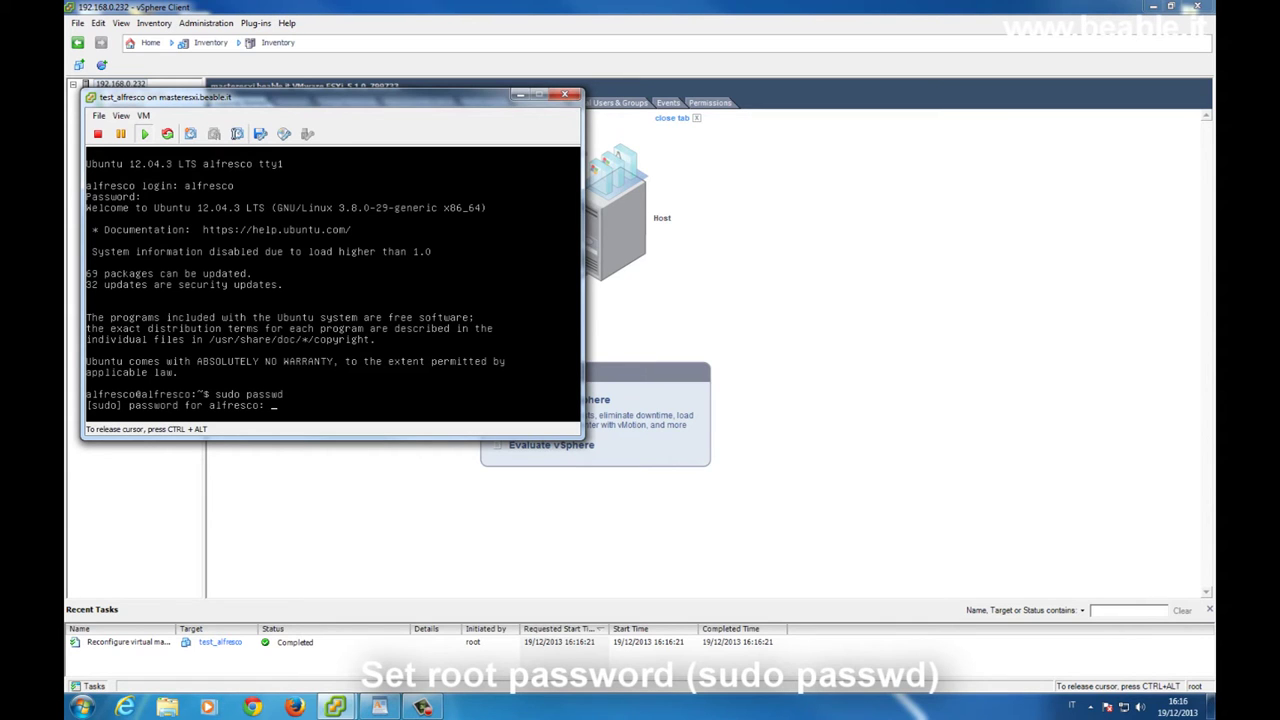
{"action": "key", "text": "Return"}
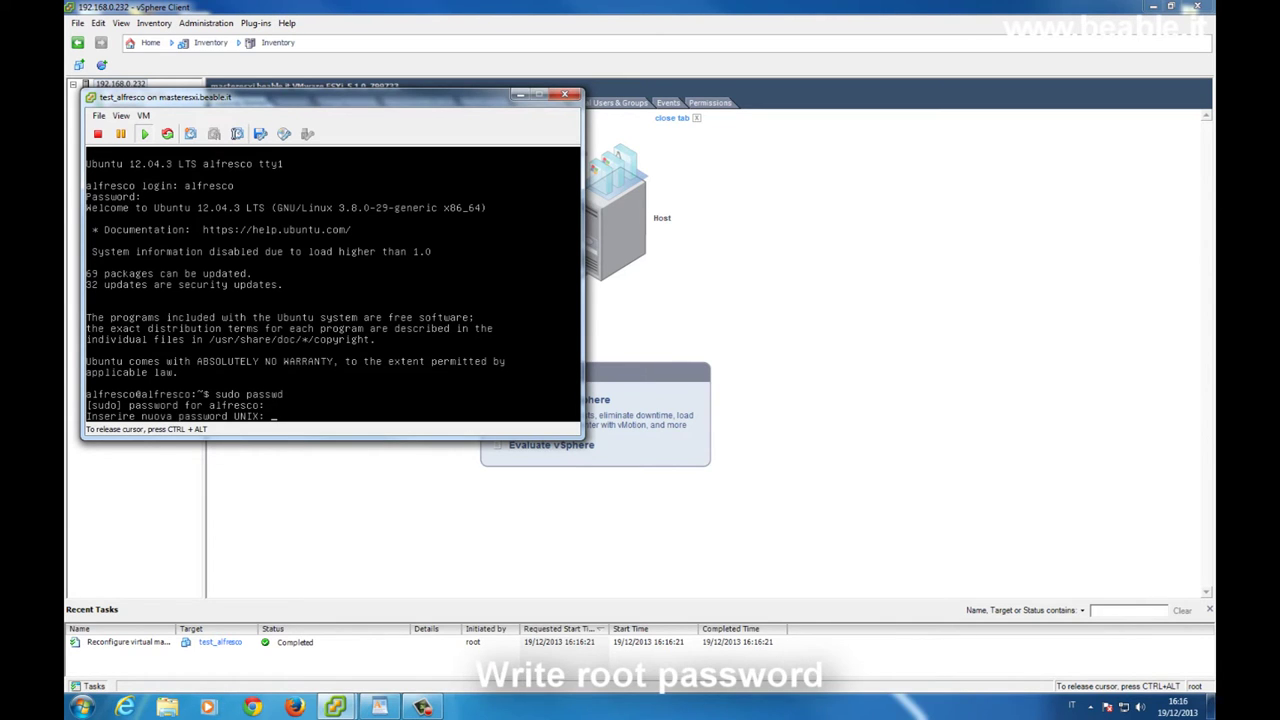
{"action": "key", "text": "Return"}
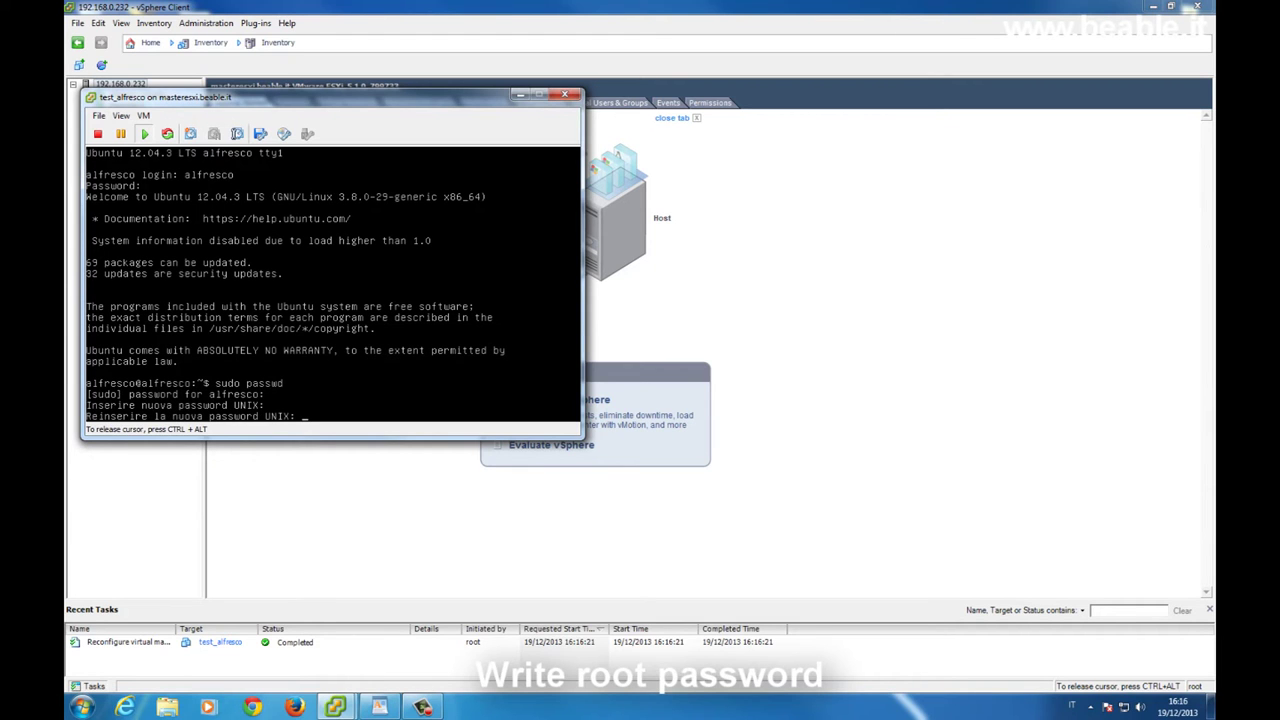
{"action": "key", "text": "Return"}
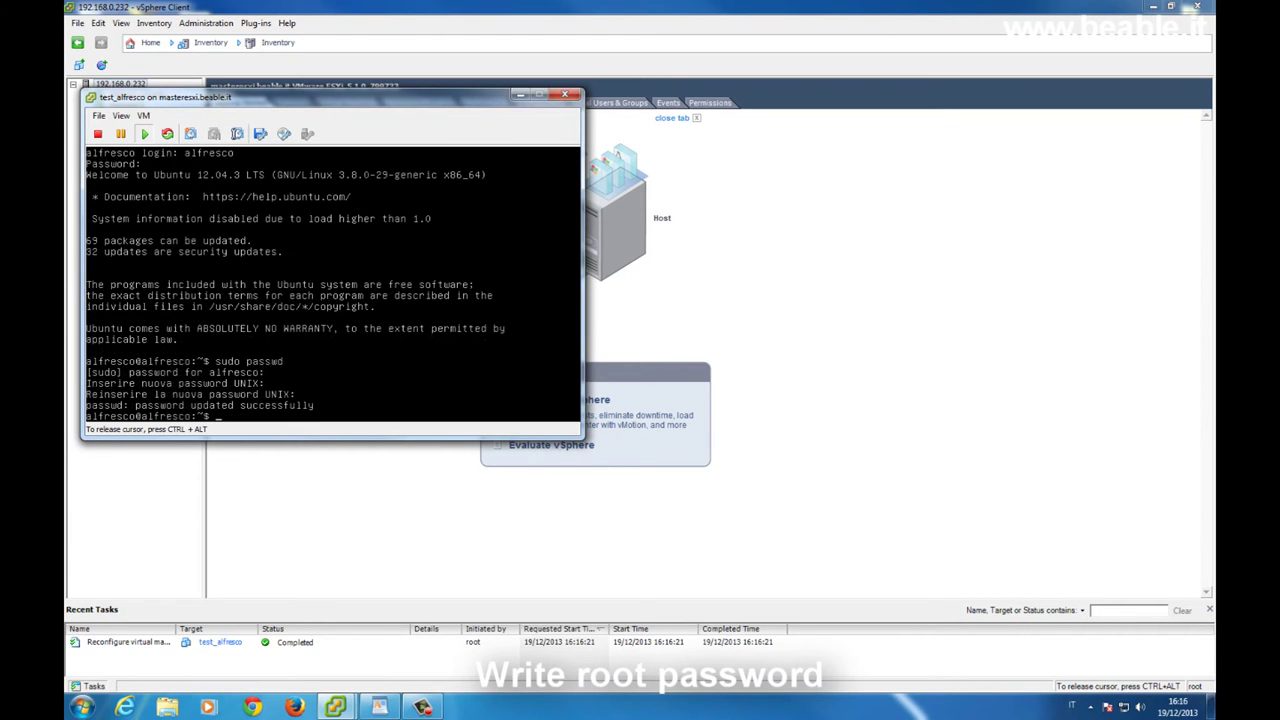
{"action": "type", "text": "ifconfig"}
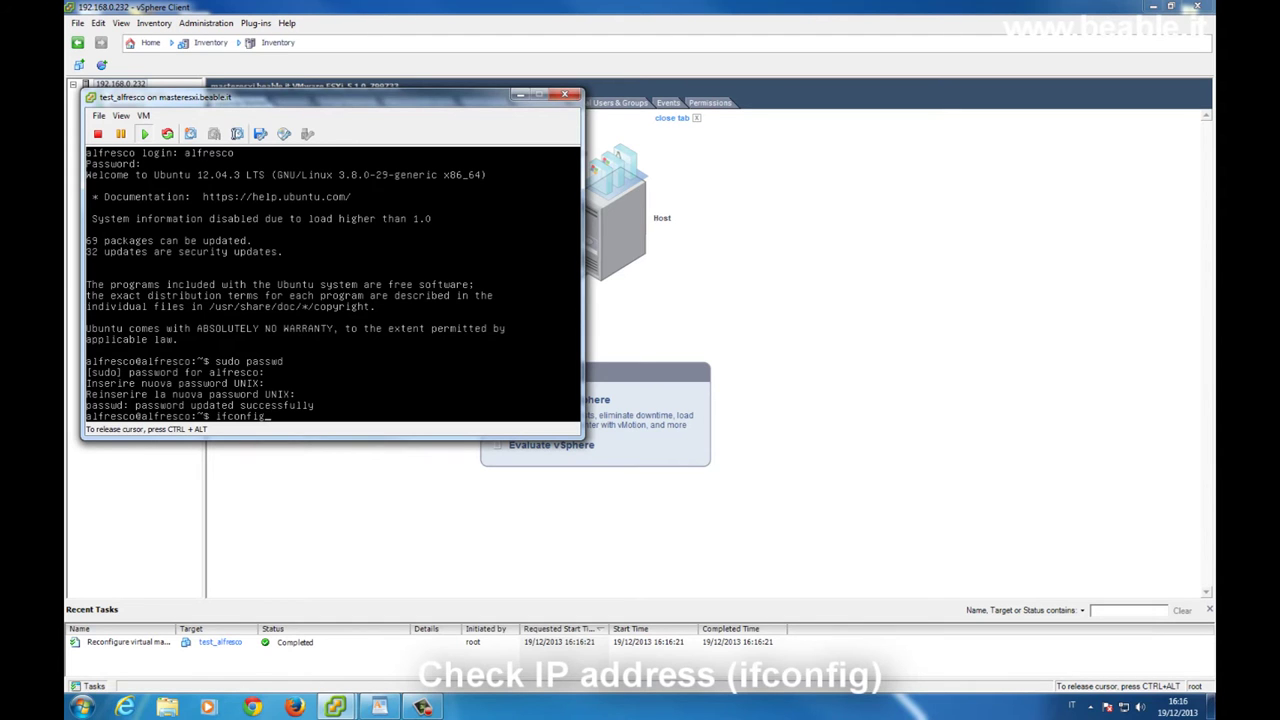
Run ifconfig to find eth0's address 192.168.0.62 and release the console
{"action": "key", "text": "Return"}
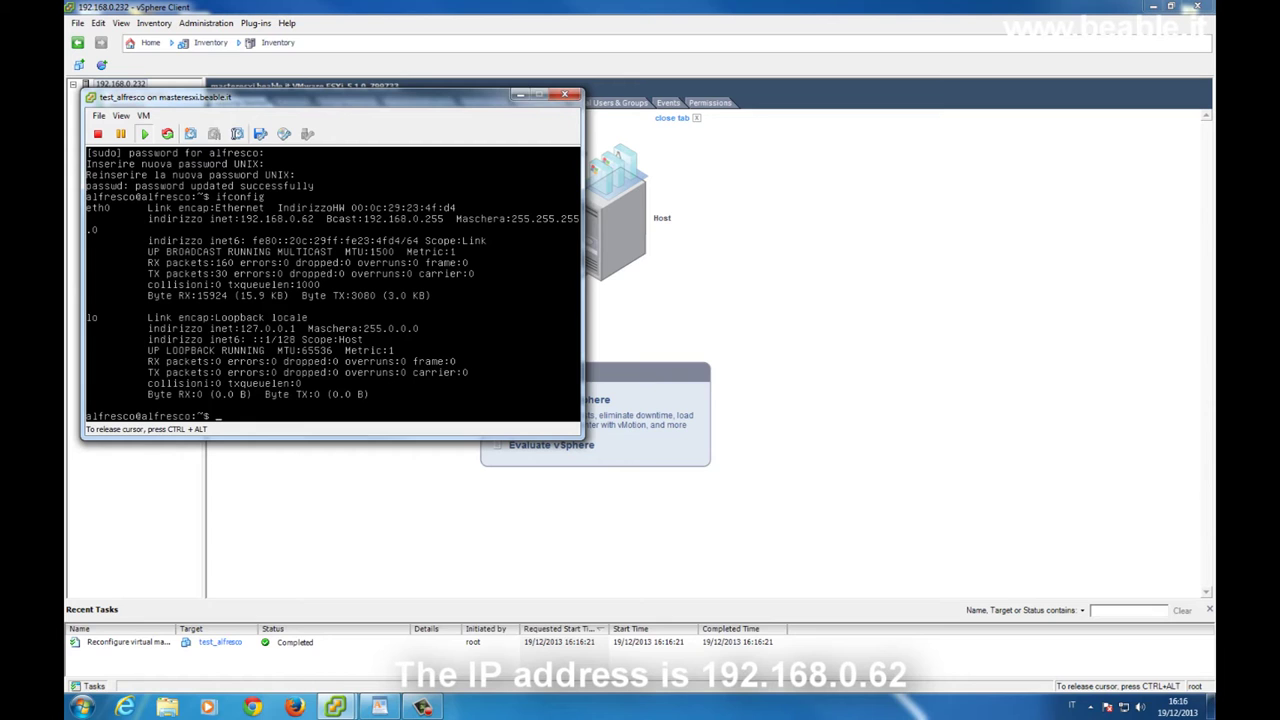
{"action": "key", "text": "ctrl+alt"}
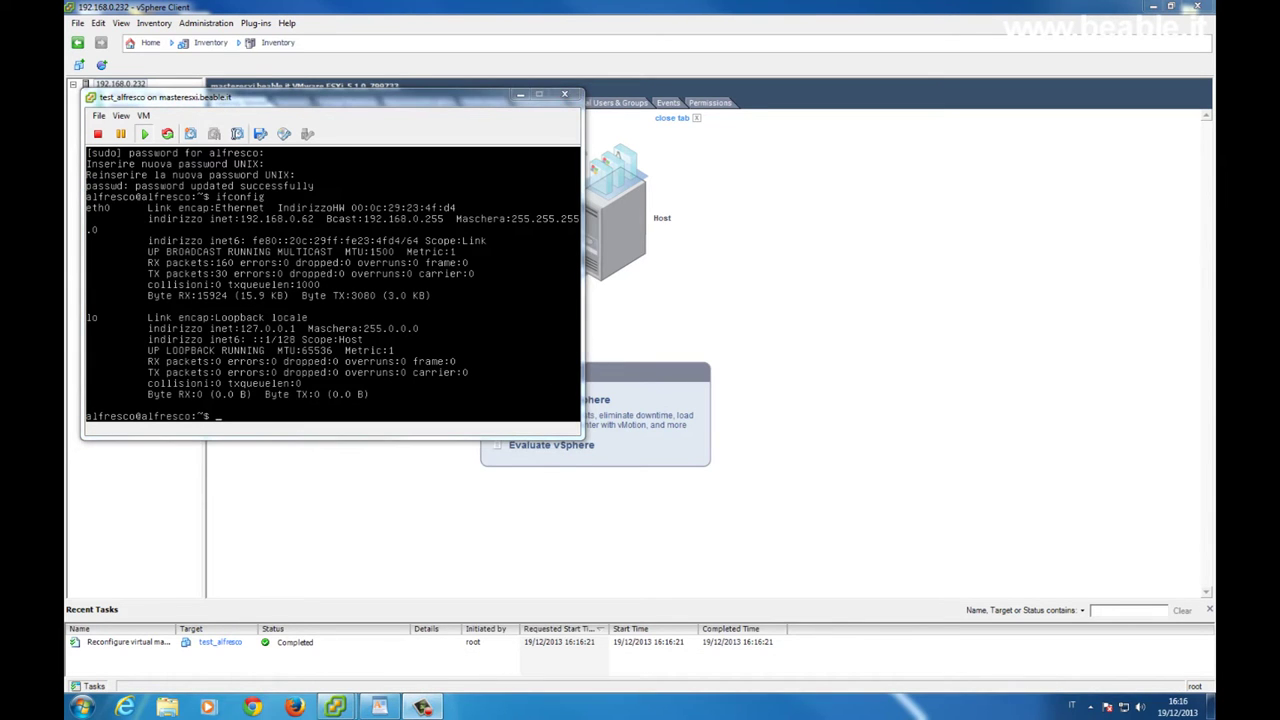
Launch putty.exe from the desktop and open an SSH connection to 192.168.0.62
{"action": "left_click", "coordinate": [1211, 705]}
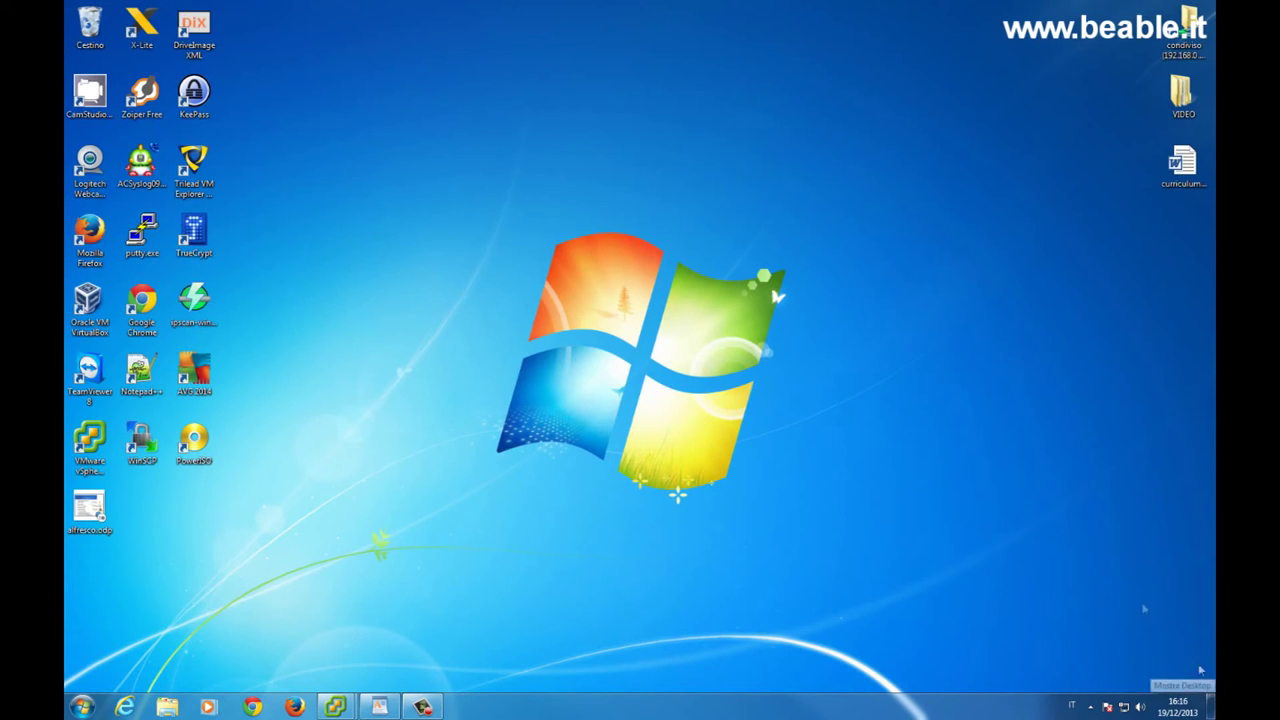
{"action": "double_click", "coordinate": [142, 230]}
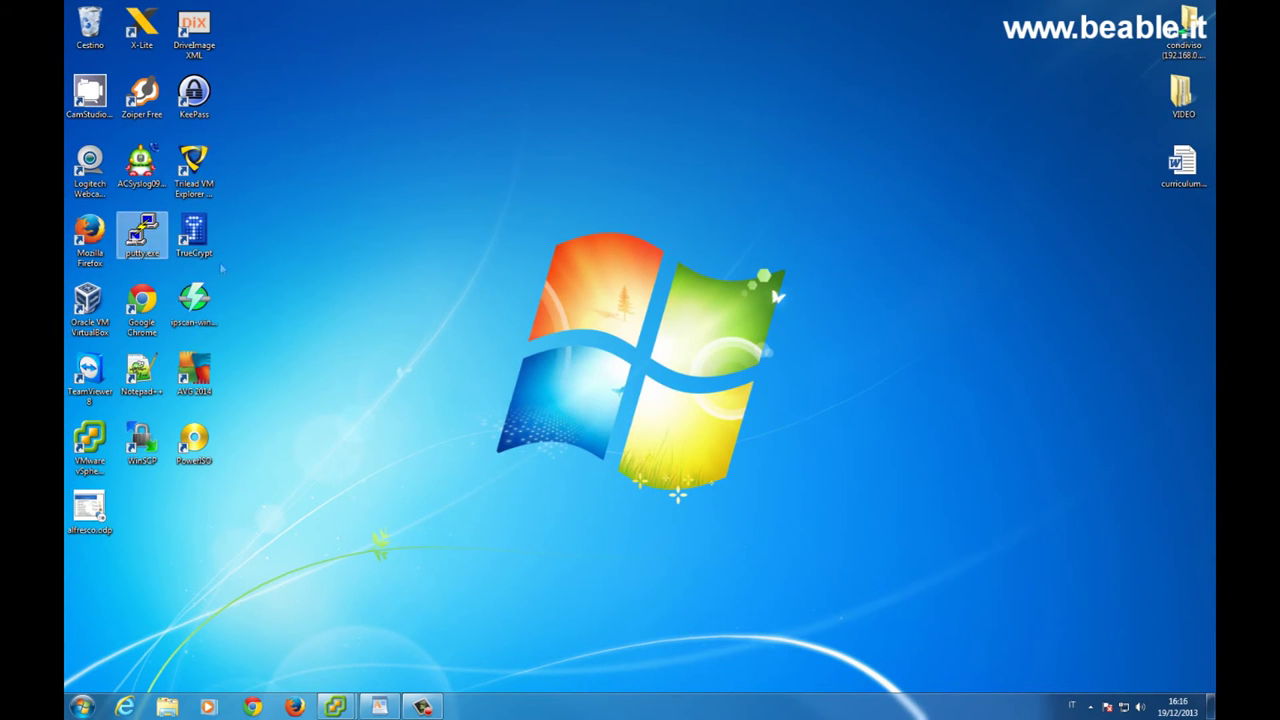
{"action": "left_click", "coordinate": [676, 366]}
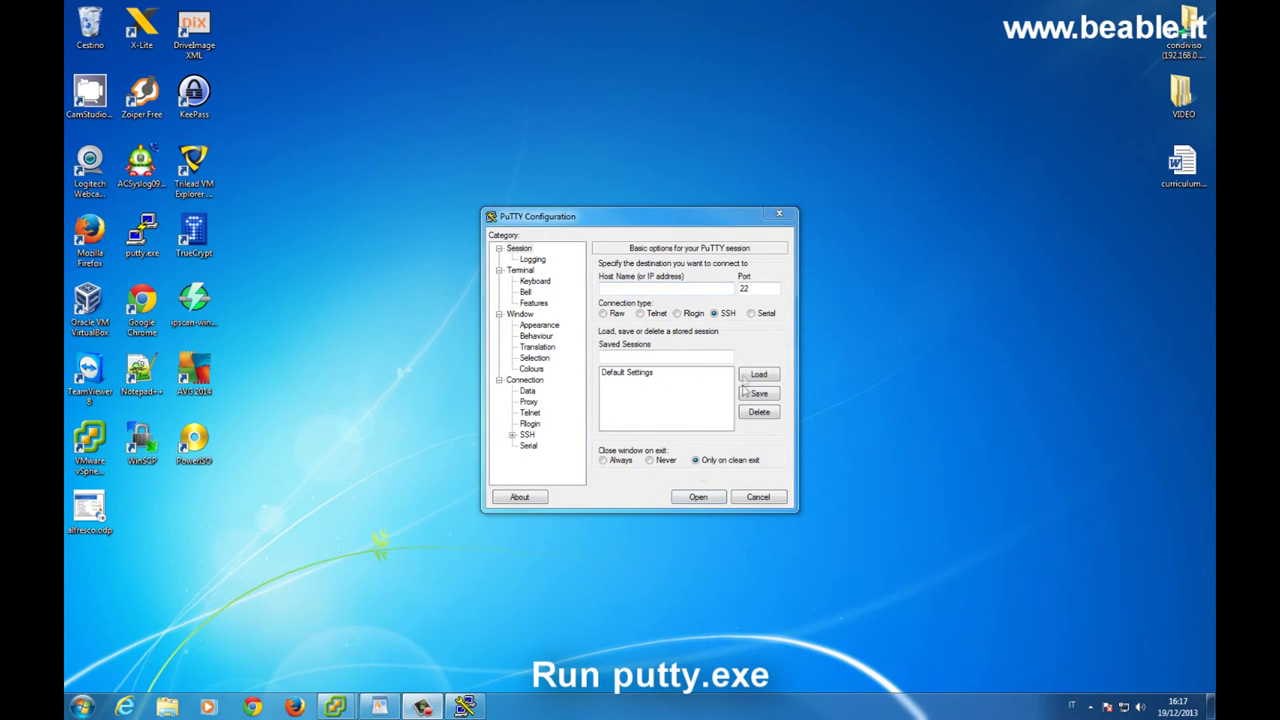
{"action": "left_click", "coordinate": [684, 289]}
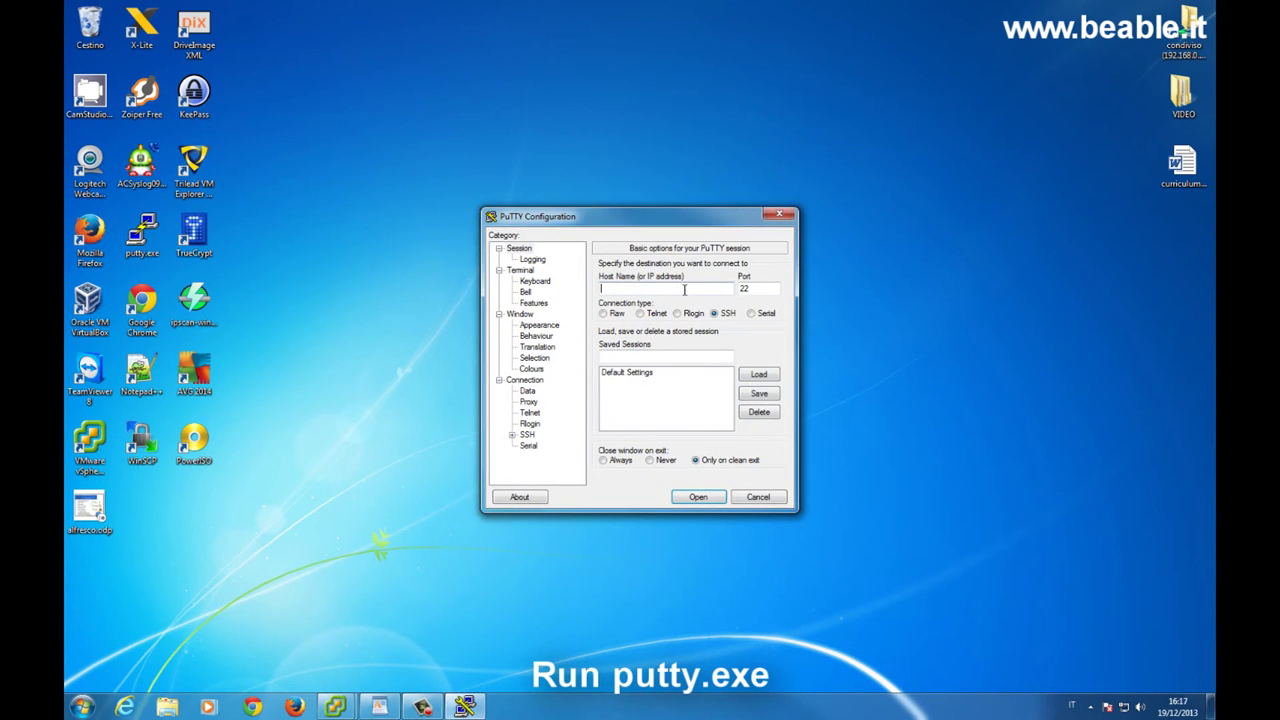
{"action": "type", "text": "192.168"}
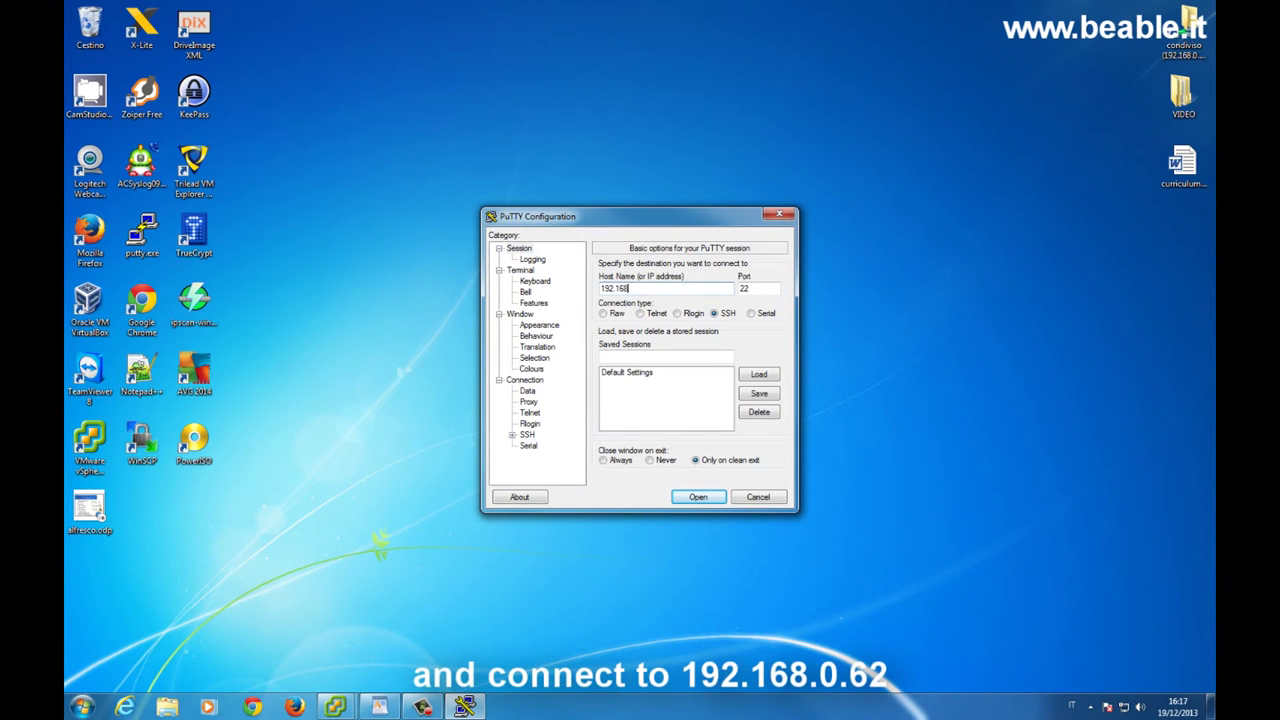
{"action": "type", "text": ".0.62"}
{"action": "key", "text": "Return"}
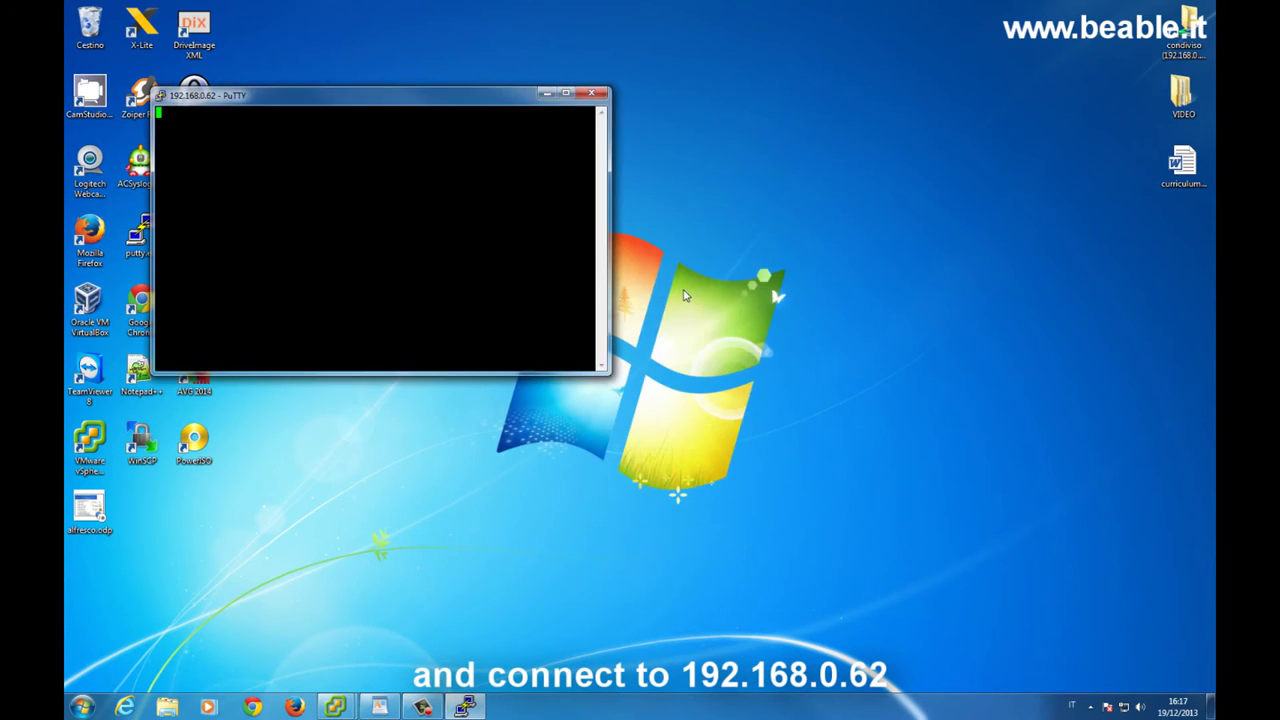
Accept the new host key and log in as root
{"action": "key", "text": "Left"}
{"action": "key", "text": "Left"}
{"action": "key", "text": "Return"}
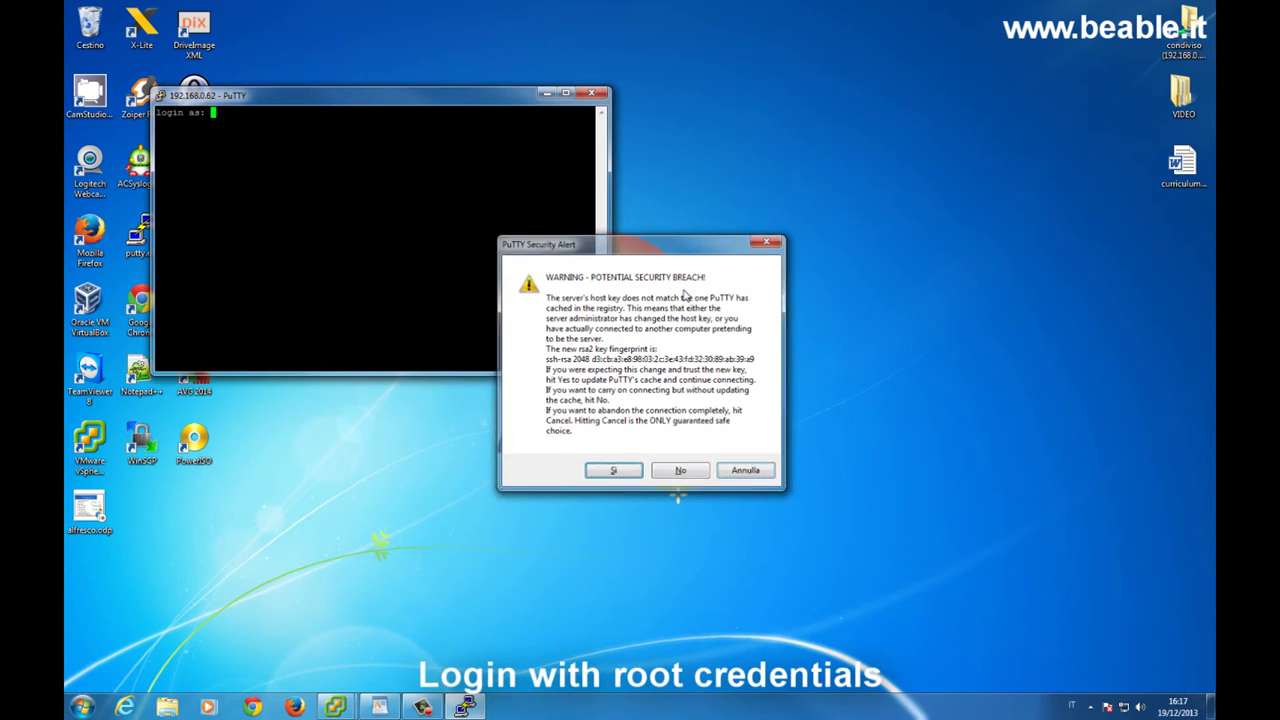
{"action": "type", "text": "root"}
{"action": "key", "text": "Return"}
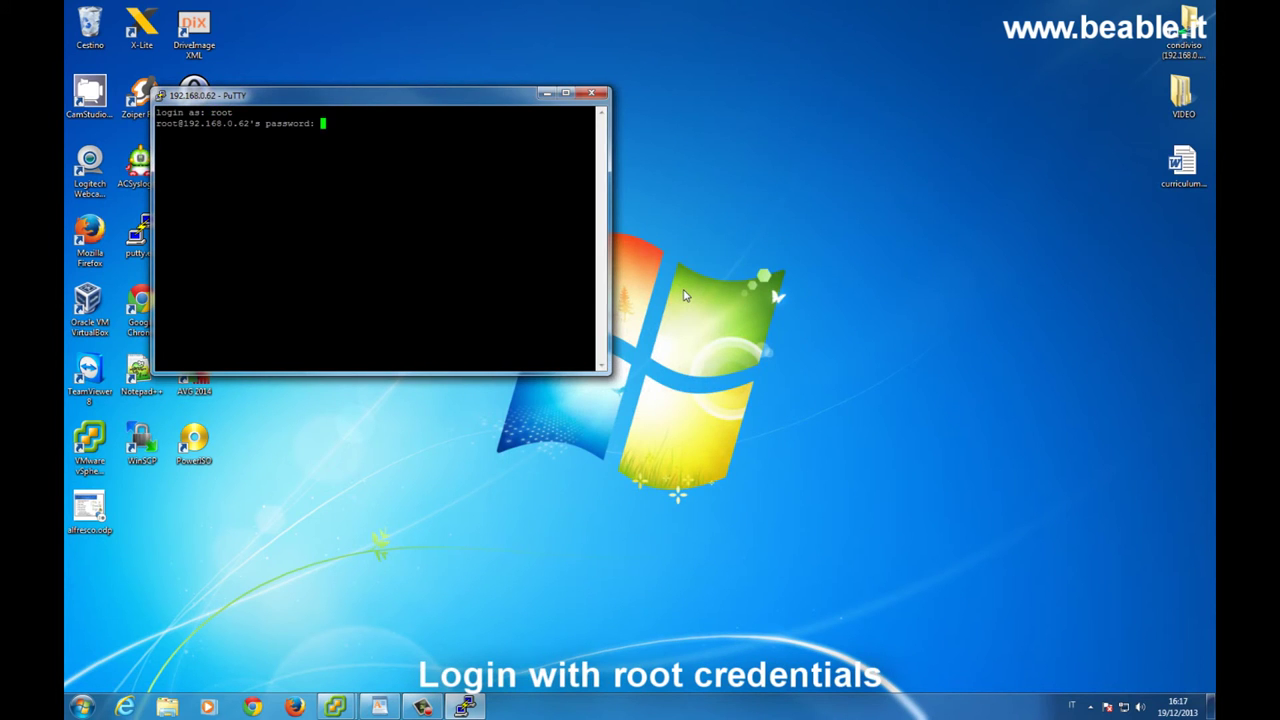
{"action": "key", "text": "Return"}
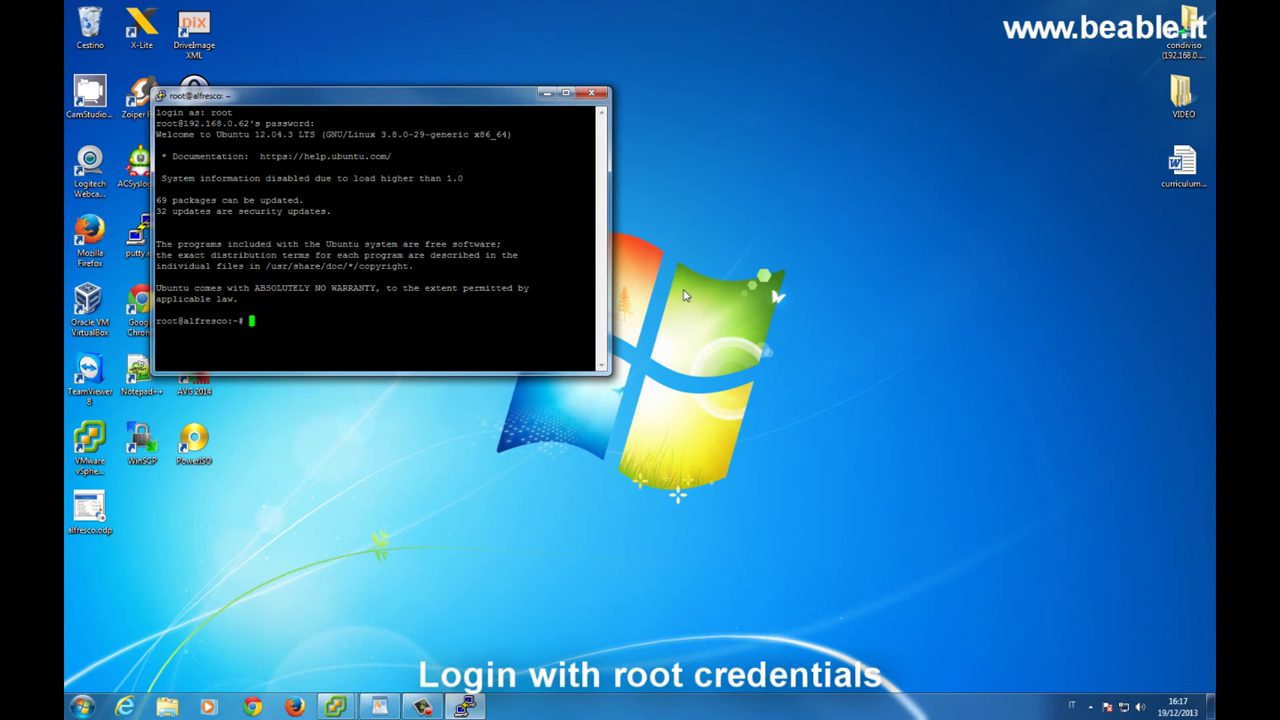
Open /etc/network/interfaces in vi and change eth0 from dhcp to static
{"action": "type", "text": "vi /"}
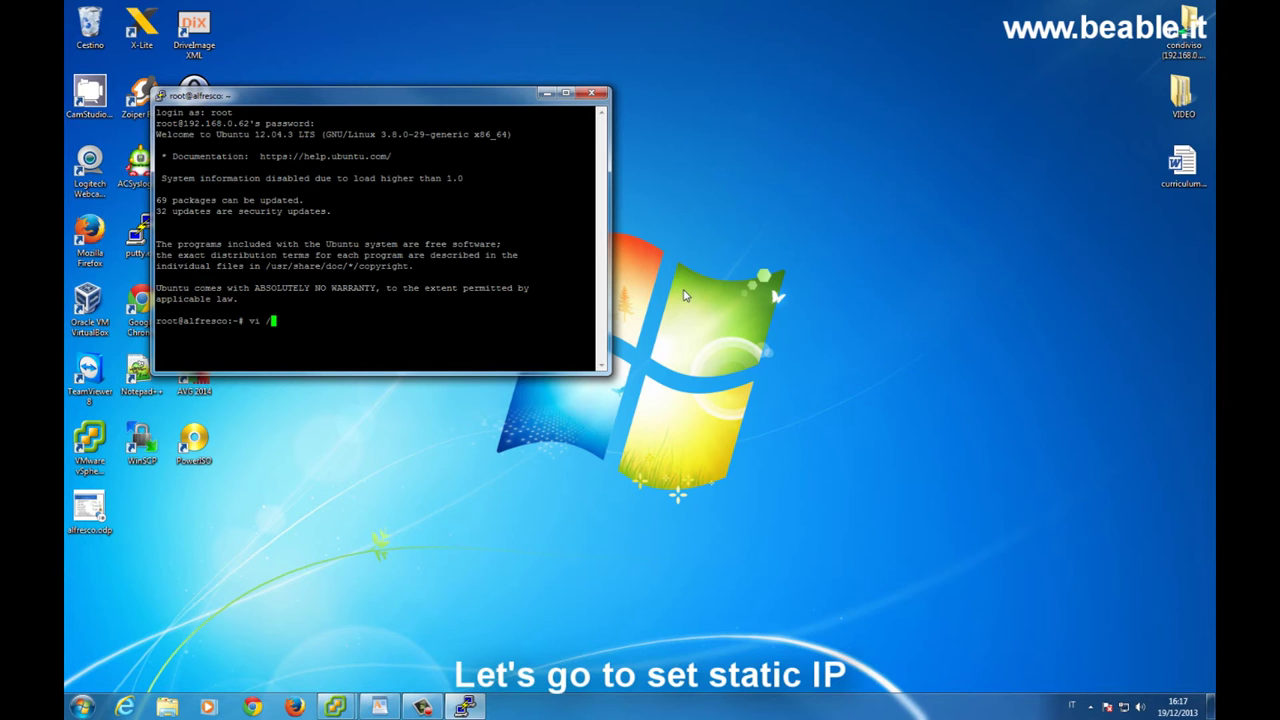
{"action": "type", "text": "etc/network/interfaces"}
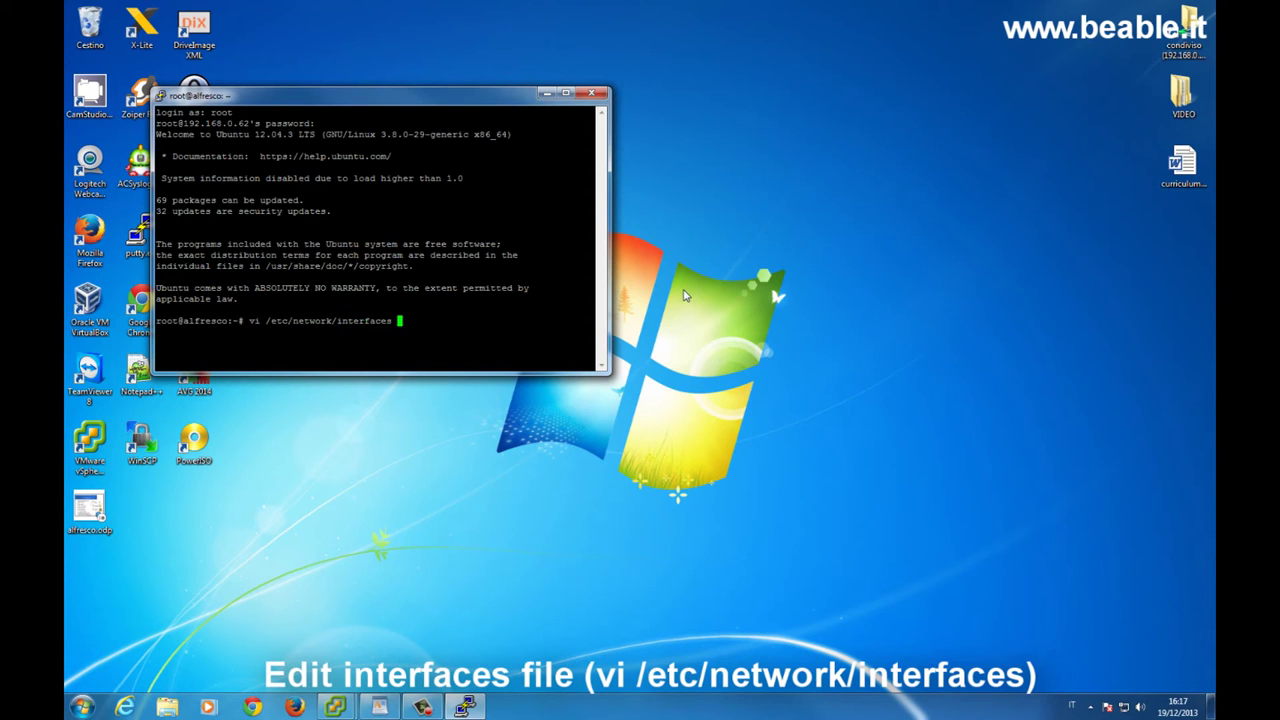
{"action": "key", "text": "Return"}
{"action": "key", "text": "Down"}
{"action": "key", "text": "Down"}
{"action": "key", "text": "Down"}
{"action": "key", "text": "Down"}
{"action": "key", "text": "Down"}
{"action": "key", "text": "Down"}
{"action": "key", "text": "Down"}
{"action": "key", "text": "Down"}
{"action": "key", "text": "Down"}
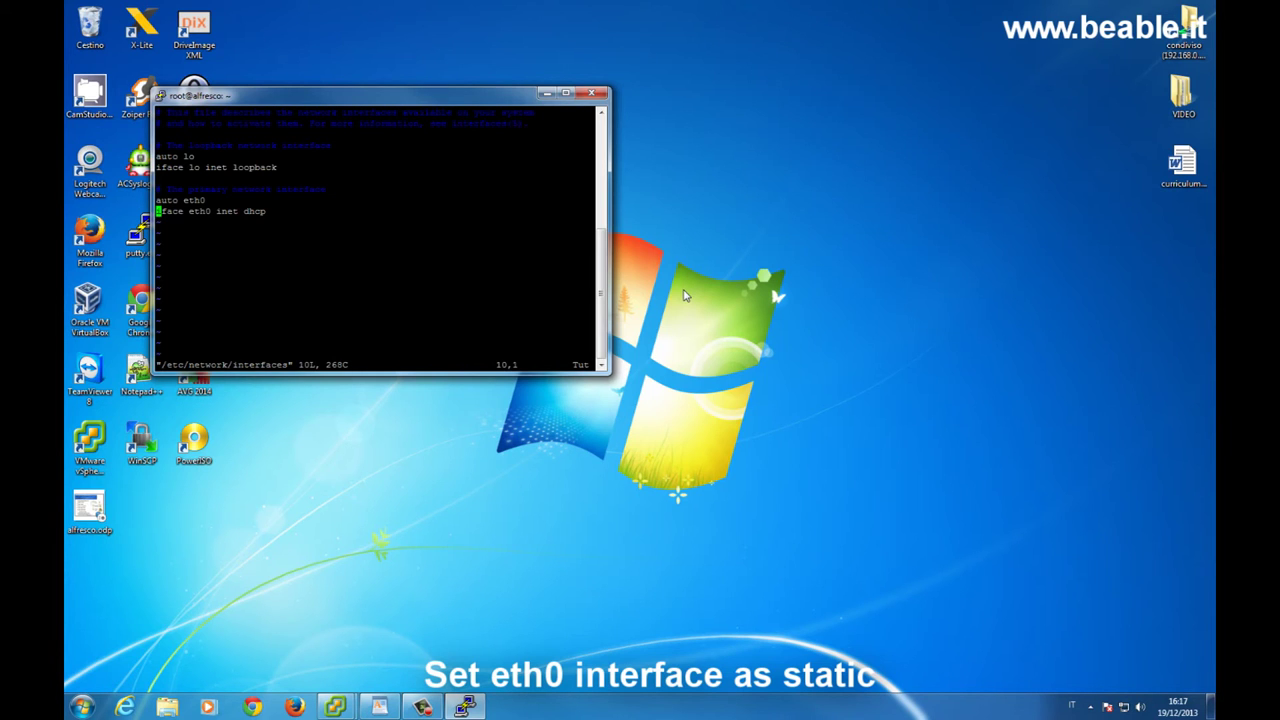
{"action": "key", "text": "i"}
{"action": "key", "text": "Right"}
{"action": "key", "text": "Right"}
{"action": "key", "text": "Right"}
{"action": "key", "text": "Right"}
{"action": "key", "text": "Right"}
{"action": "key", "text": "Right"}
{"action": "key", "text": "Right"}
{"action": "key", "text": "Right"}
{"action": "key", "text": "Right"}
{"action": "key", "text": "Right"}
{"action": "key", "text": "Right"}
{"action": "key", "text": "Right"}
{"action": "key", "text": "Right"}
{"action": "key", "text": "Right"}
{"action": "key", "text": "Right"}
{"action": "key", "text": "Right"}
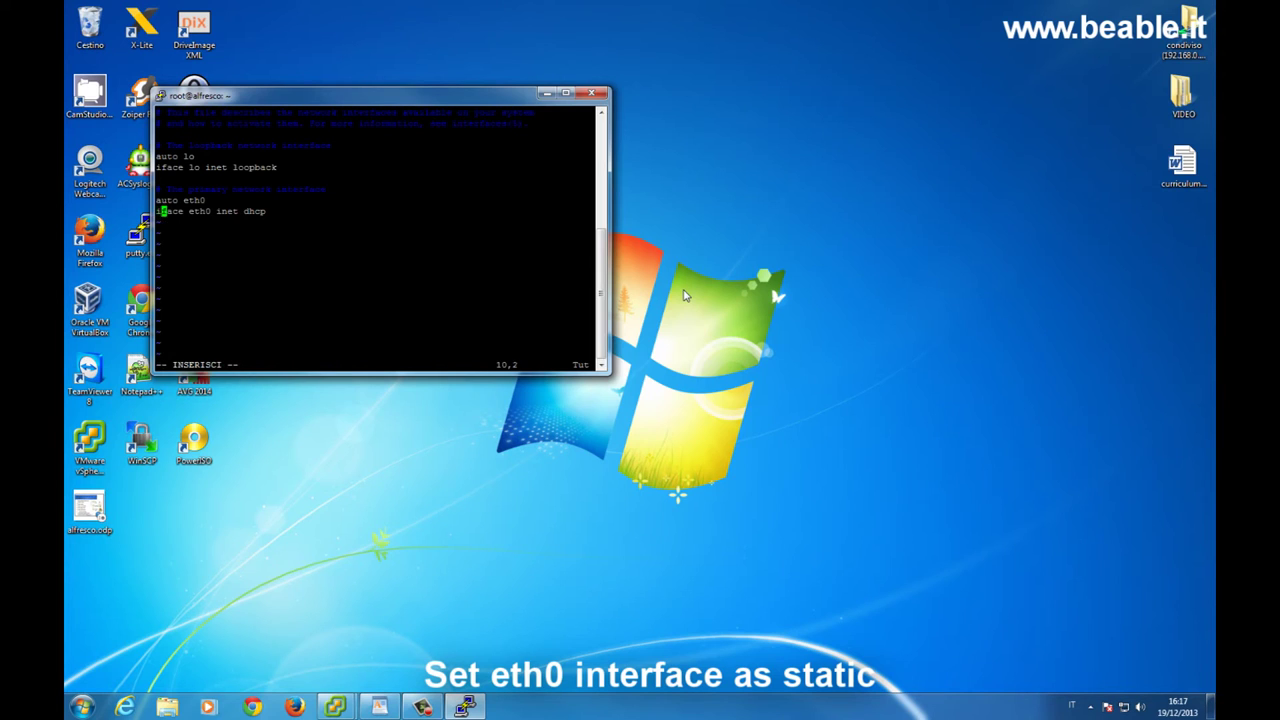
{"action": "key", "text": "Delete"}
{"action": "key", "text": "Delete"}
{"action": "key", "text": "Delete"}
{"action": "key", "text": "Delete"}
{"action": "type", "text": "static"}
Add address 192.168.0.62, netmask 255.255.255.0 and gateway 192.168.0.2, then save with :wq!
{"action": "key", "text": "Return"}
{"action": "type", "text": "address 192.168.0."}
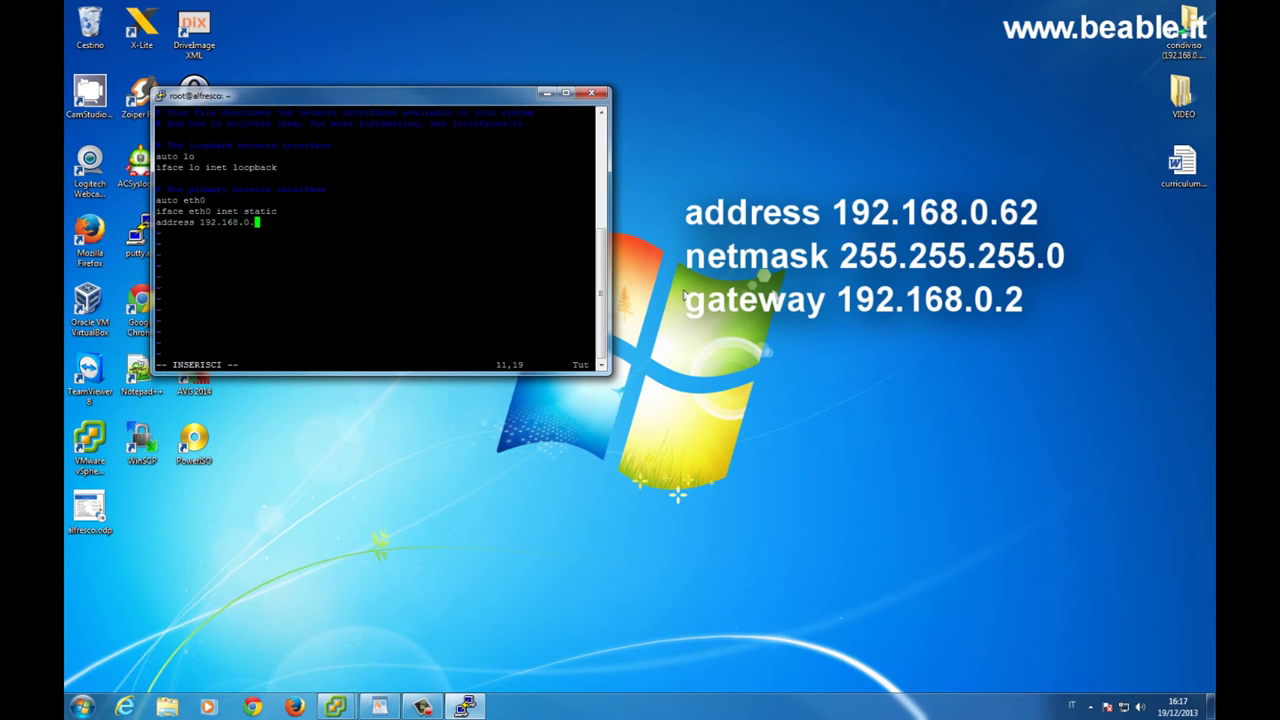
{"action": "type", "text": "62"}
{"action": "key", "text": "Return"}
{"action": "type", "text": "netmask 255.255.255.0"}
{"action": "key", "text": "Return"}
{"action": "type", "text": "gateway 192.168.0."}
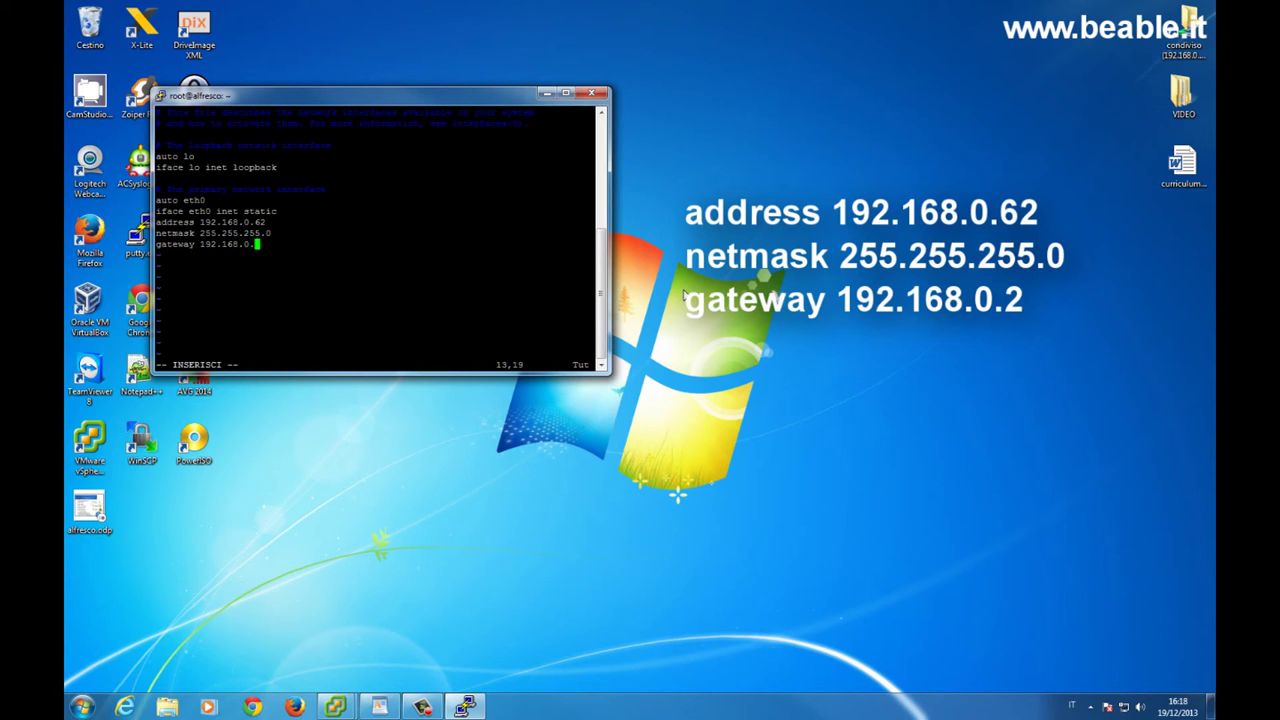
{"action": "type", "text": "2"}
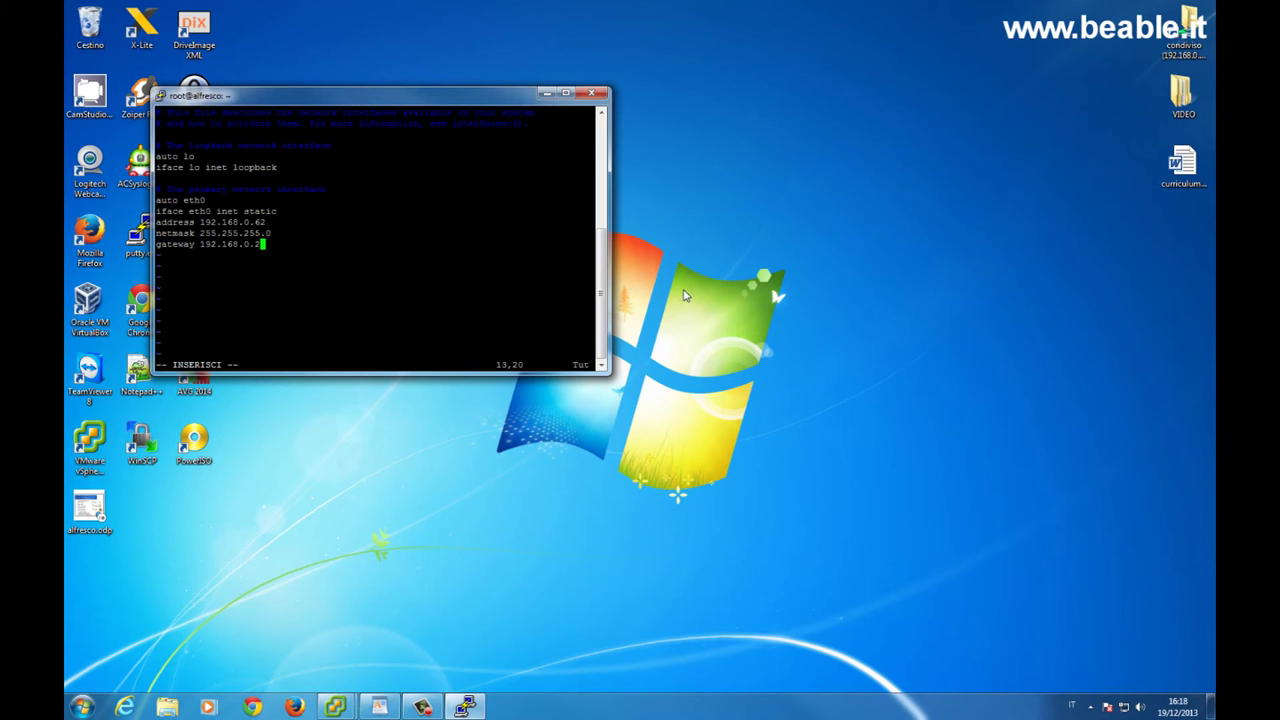
{"action": "key", "text": "Escape"}
{"action": "type", "text": ":wq!"}
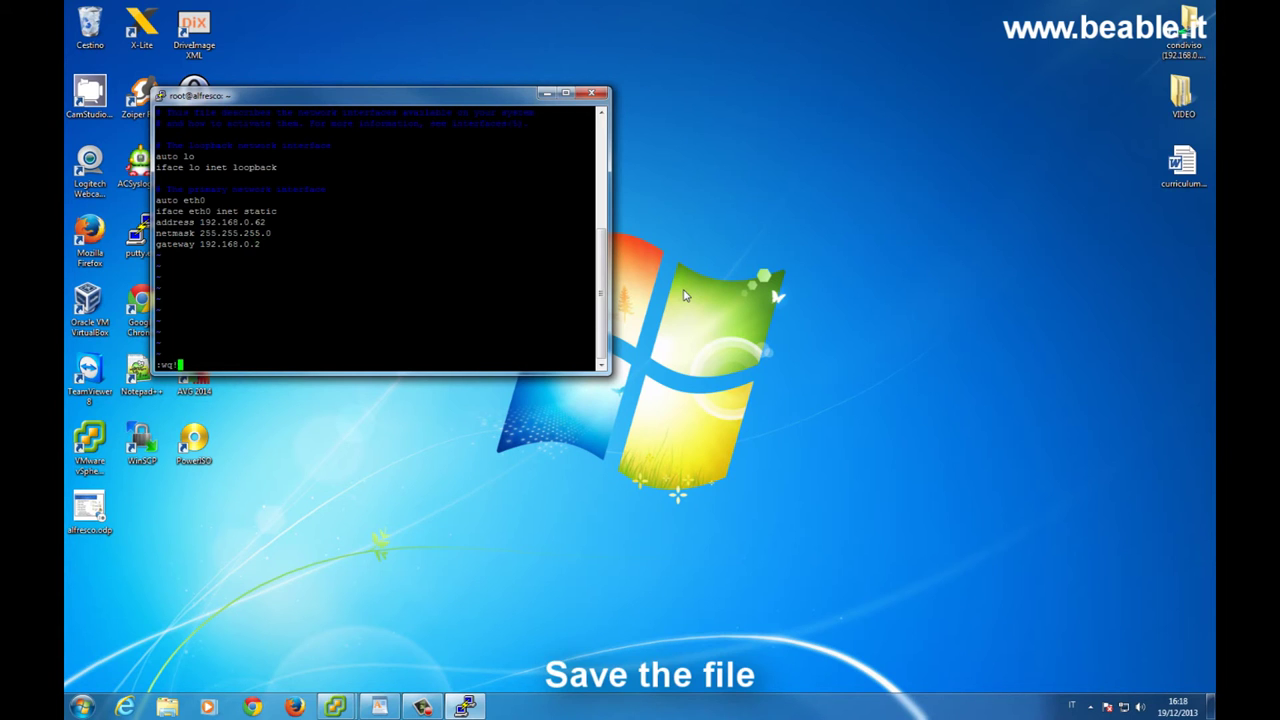
{"action": "key", "text": "Return"}
Check in nano that /etc/resolv.conf lists nameserver 192.168.0.2, then exit without changes
{"action": "type", "text": "nano"}
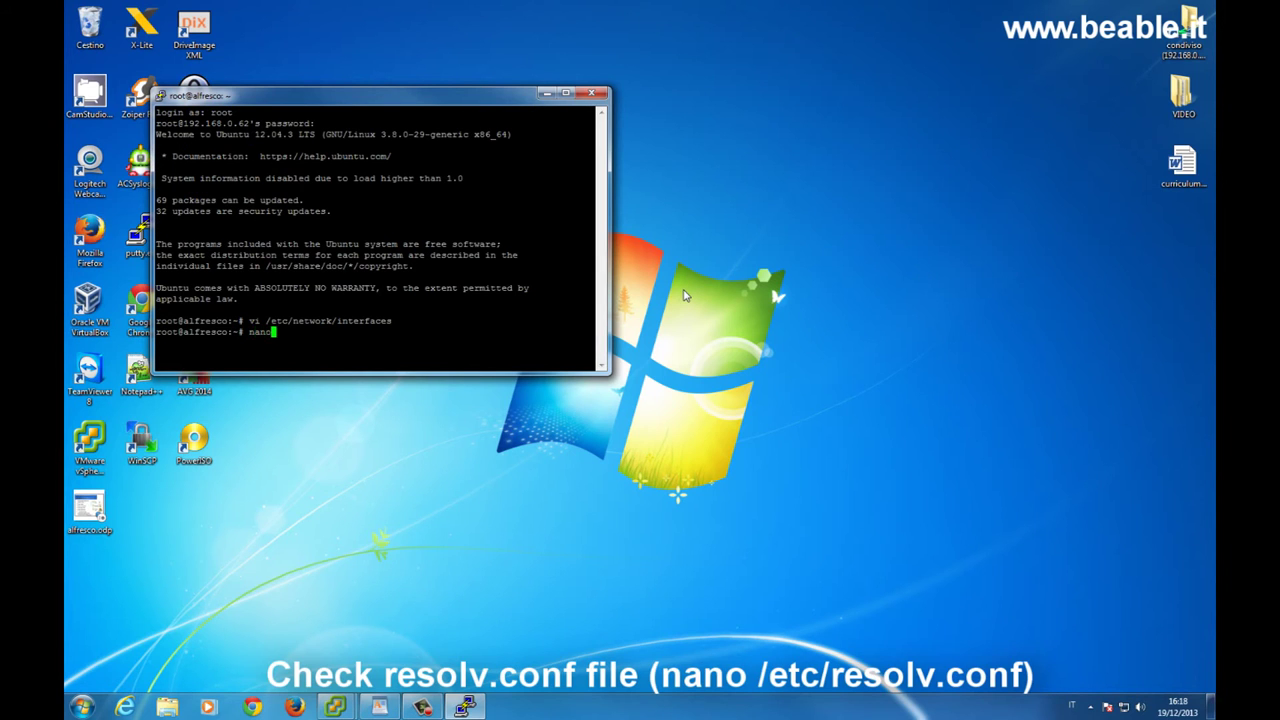
{"action": "type", "text": " /etc/resolv.conf"}
{"action": "key", "text": "Return"}
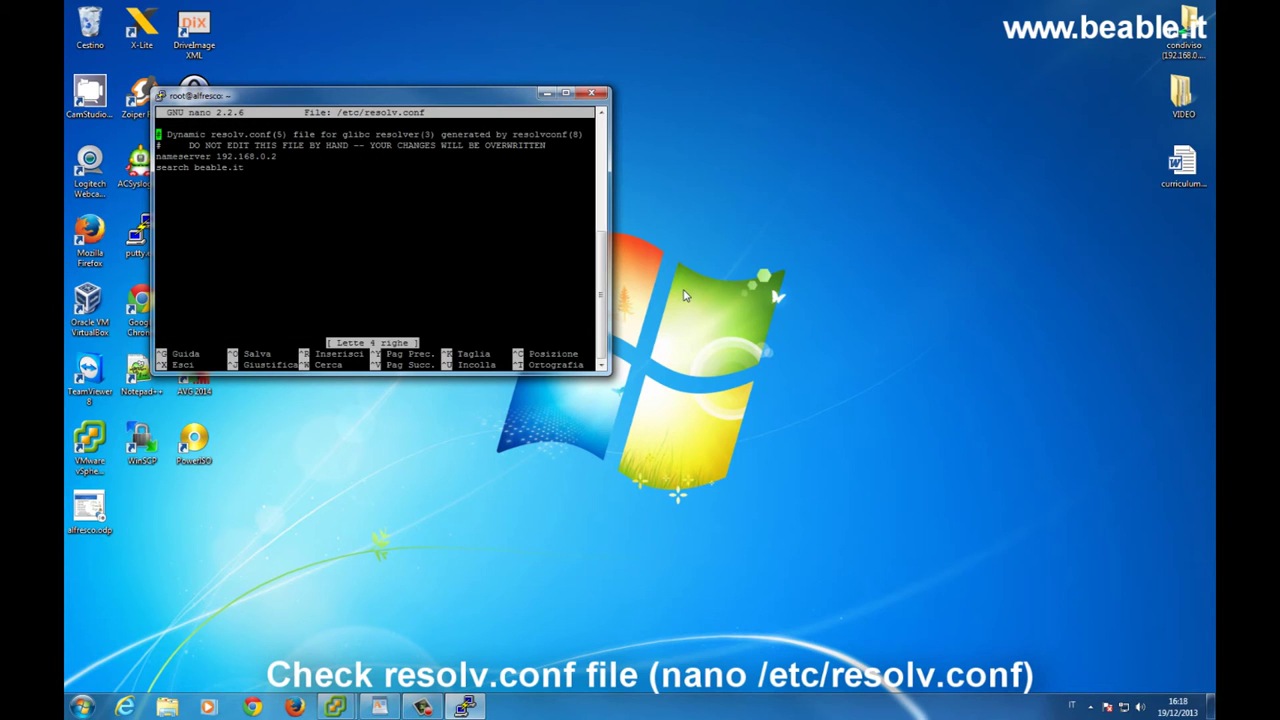
{"action": "key", "text": "Down"}
{"action": "key", "text": "Down"}
{"action": "key", "text": "Down"}
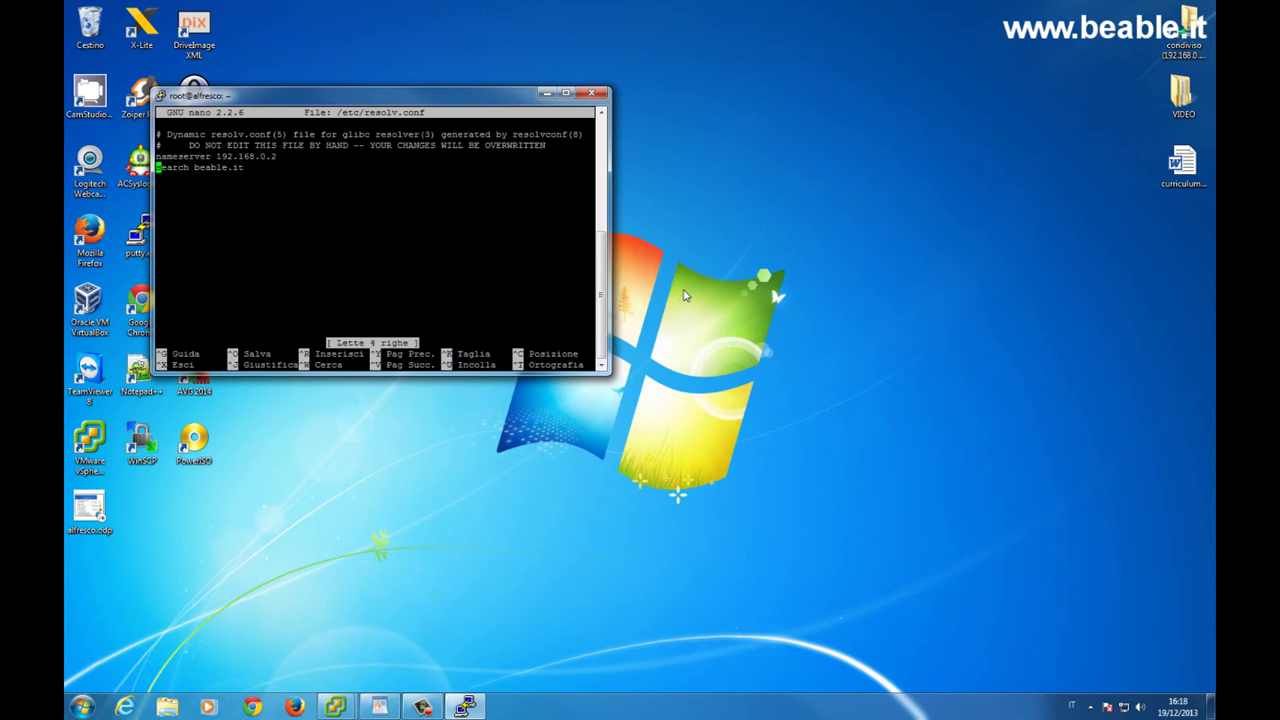
{"action": "key", "text": "ctrl+x"}
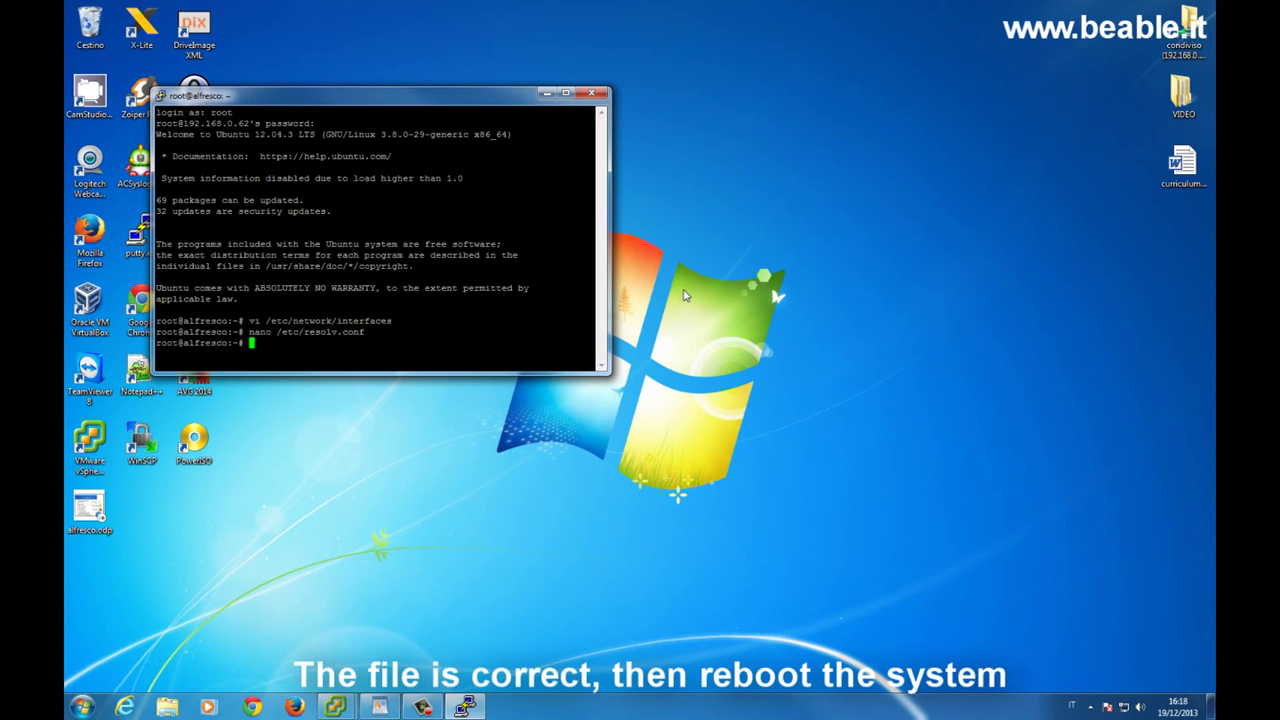
Reboot the server, dropping the PuTTY connection
{"action": "type", "text": "erboot"}
{"action": "key", "text": "BackSpace"}
{"action": "key", "text": "BackSpace"}
{"action": "key", "text": "BackSpace"}
{"action": "key", "text": "BackSpace"}
{"action": "key", "text": "BackSpace"}
{"action": "key", "text": "BackSpace"}
{"action": "type", "text": "reboot"}
{"action": "key", "text": "Return"}
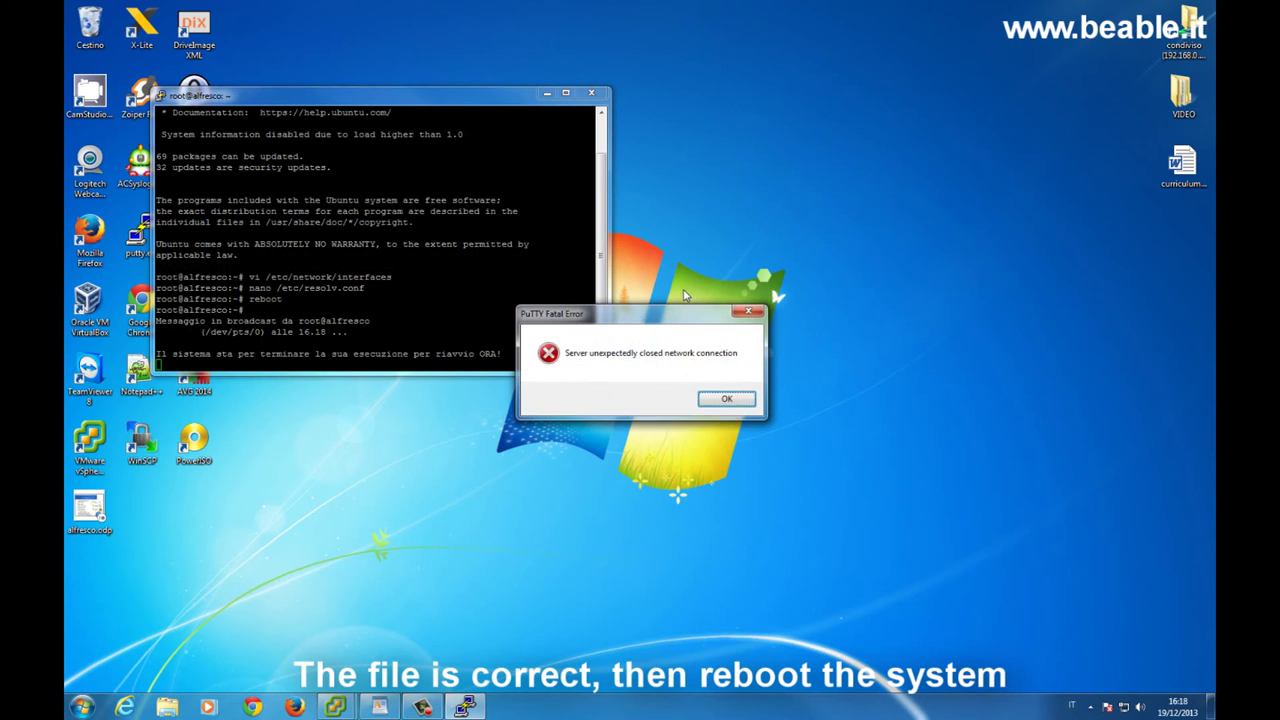
Dismiss the closed-connection error and reconnect PuTTY to 192.168.0.62 as root
{"action": "left_click", "coordinate": [735, 404]}
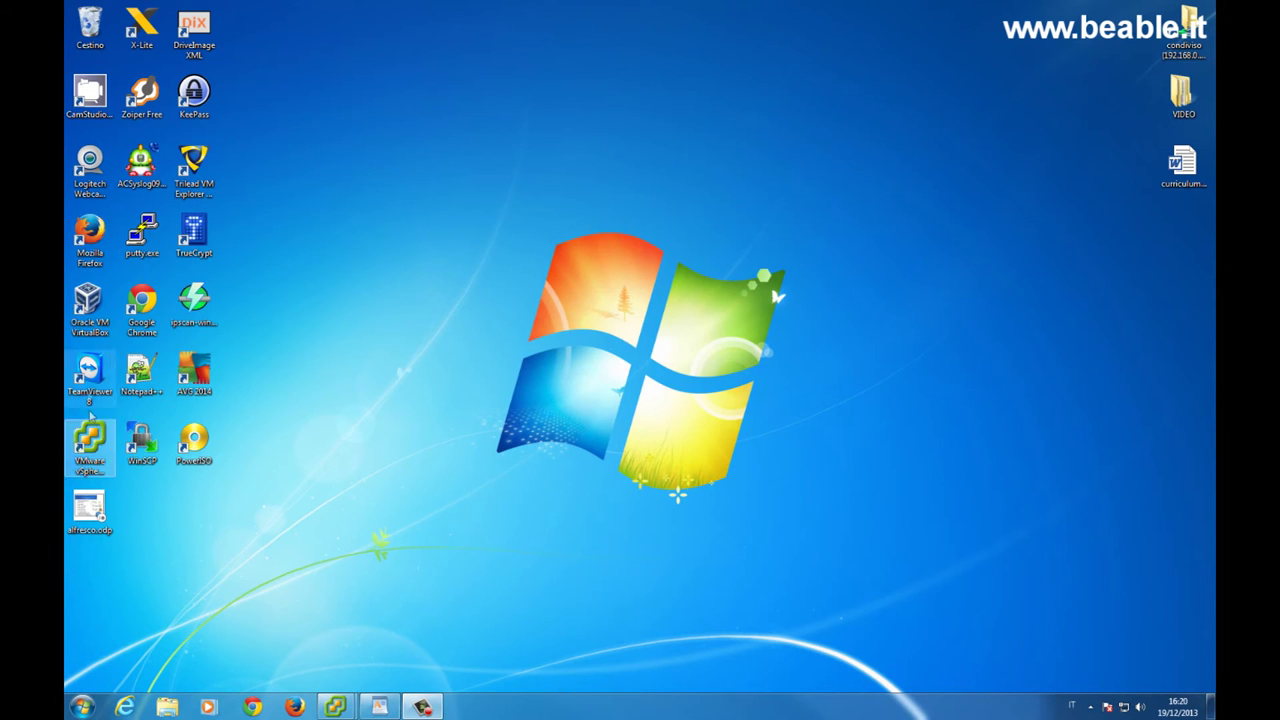
{"action": "double_click", "coordinate": [141, 232]}
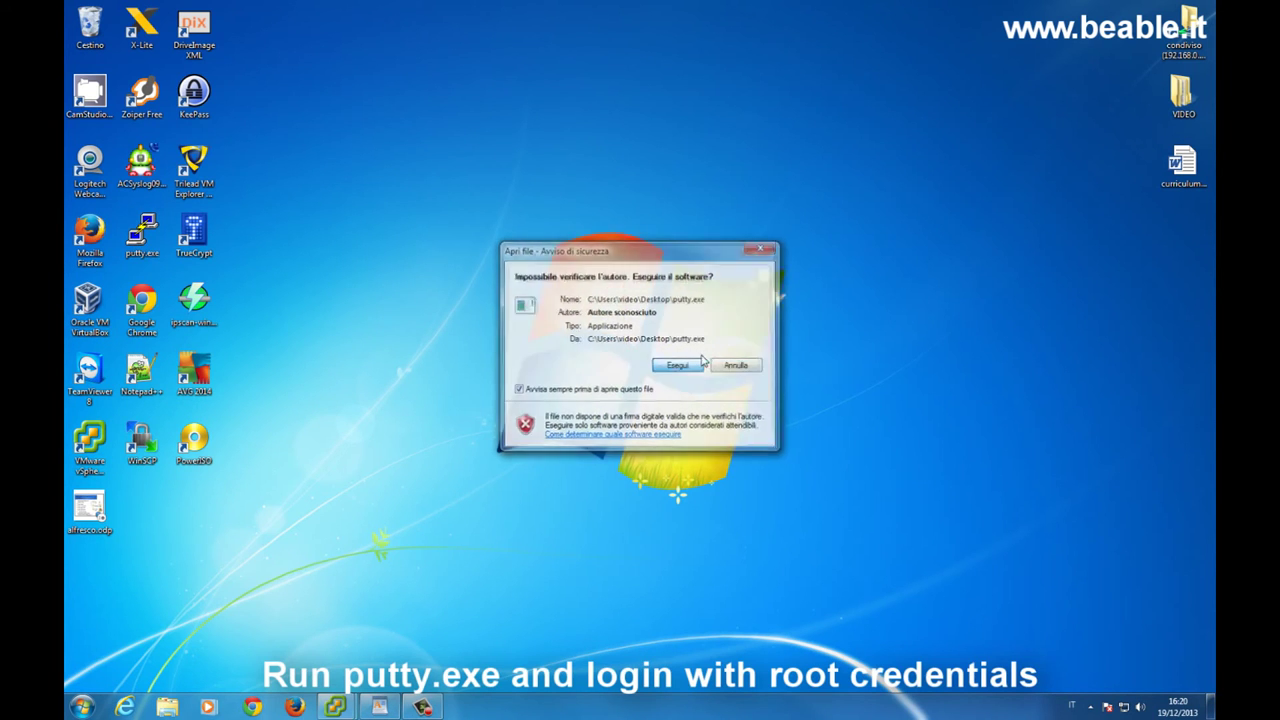
{"action": "left_click", "coordinate": [701, 364]}
{"action": "type", "text": "192.168.0.62"}
{"action": "key", "text": "Return"}
{"action": "type", "text": "root"}
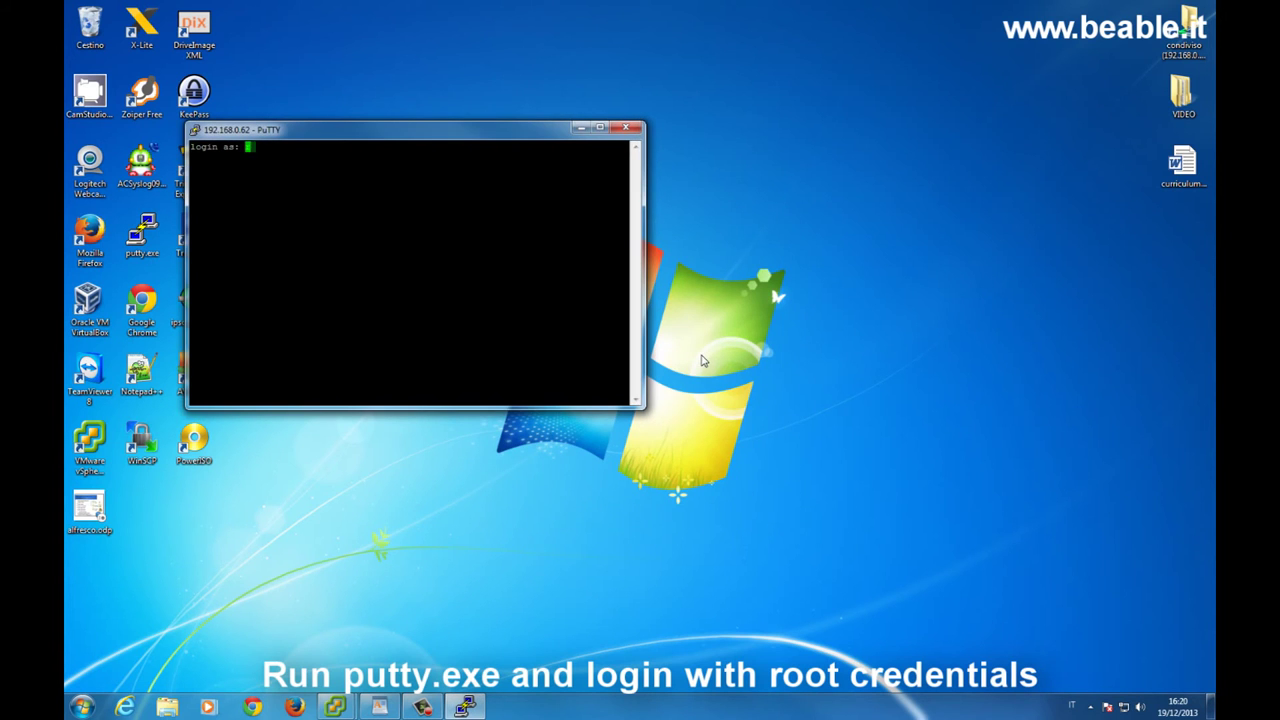
{"action": "key", "text": "Return"}
{"action": "key", "text": "Return"}
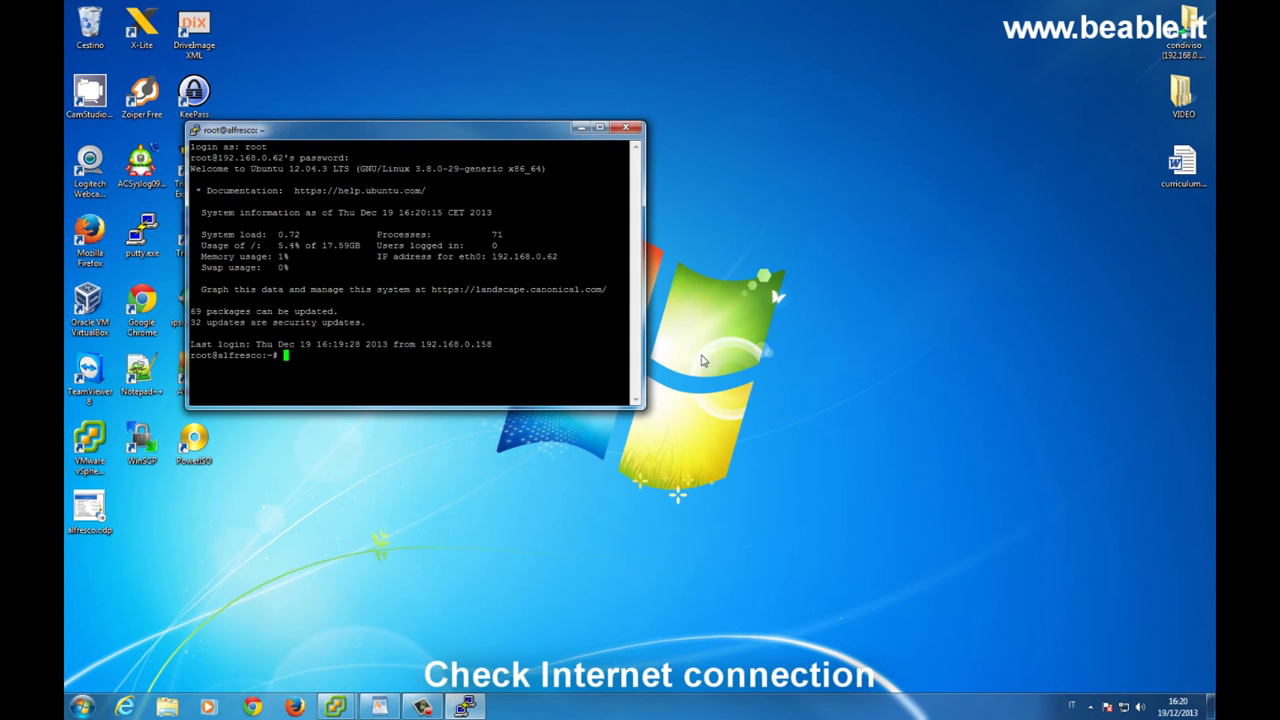
{"action": "type", "text": "ping ww."}
{"action": "type", "text": ".libero.it"}
{"action": "key", "text": "Return"}
{"action": "type", "text": "nano /etc/resolv.conf"}
Add 'nameserver 192.168.0.2' to /etc/resolv.conf and save the file
{"action": "key", "text": "Return"}
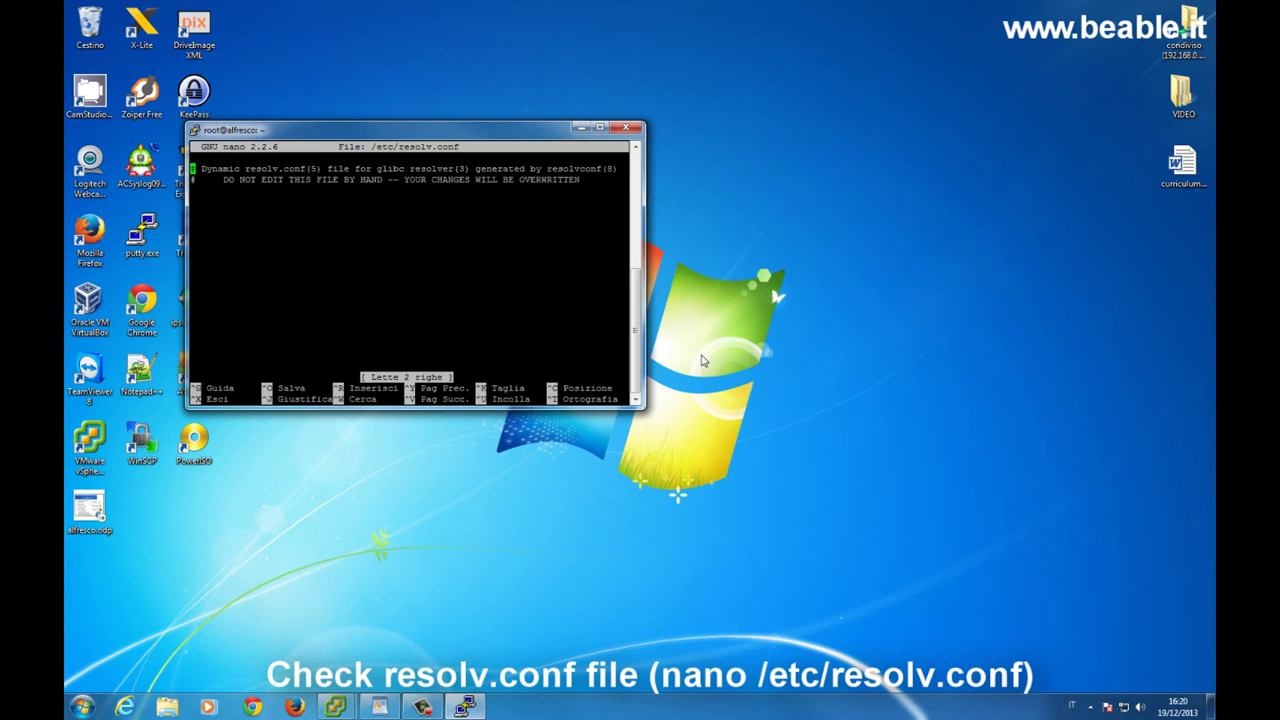
{"action": "key", "text": "Down"}
{"action": "key", "text": "Down"}
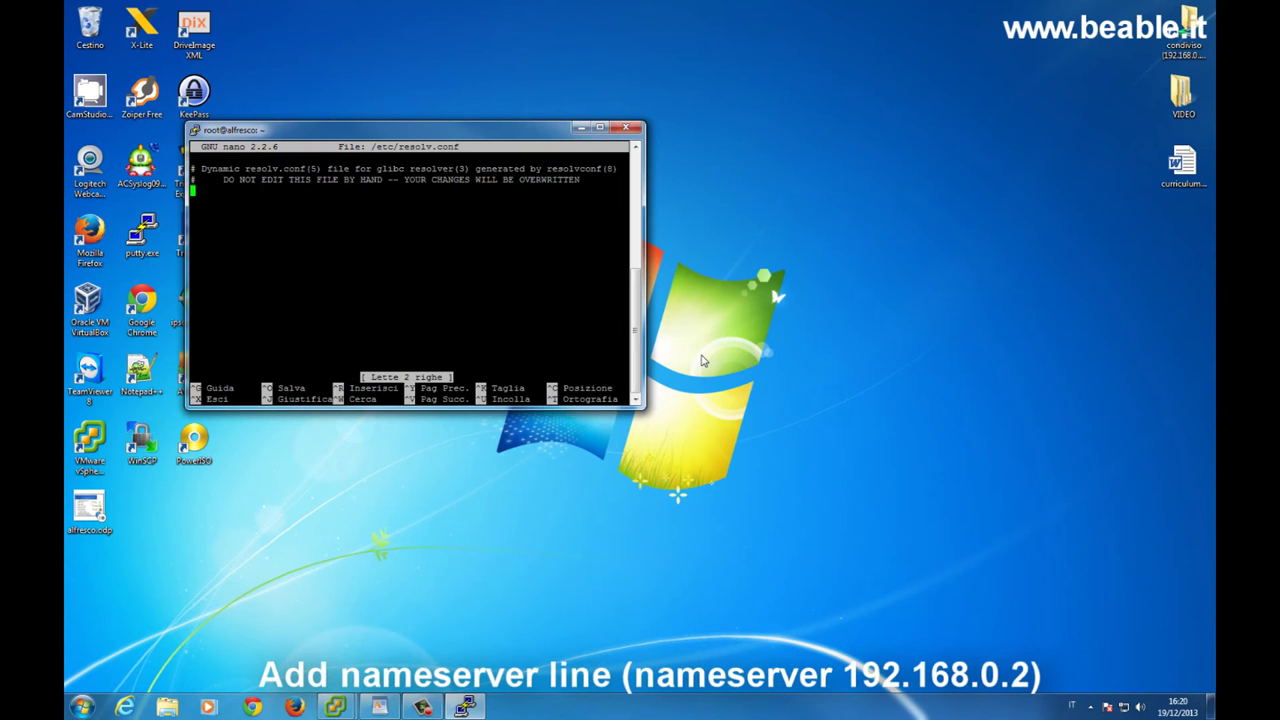
{"action": "type", "text": "nameserver 192.16"}
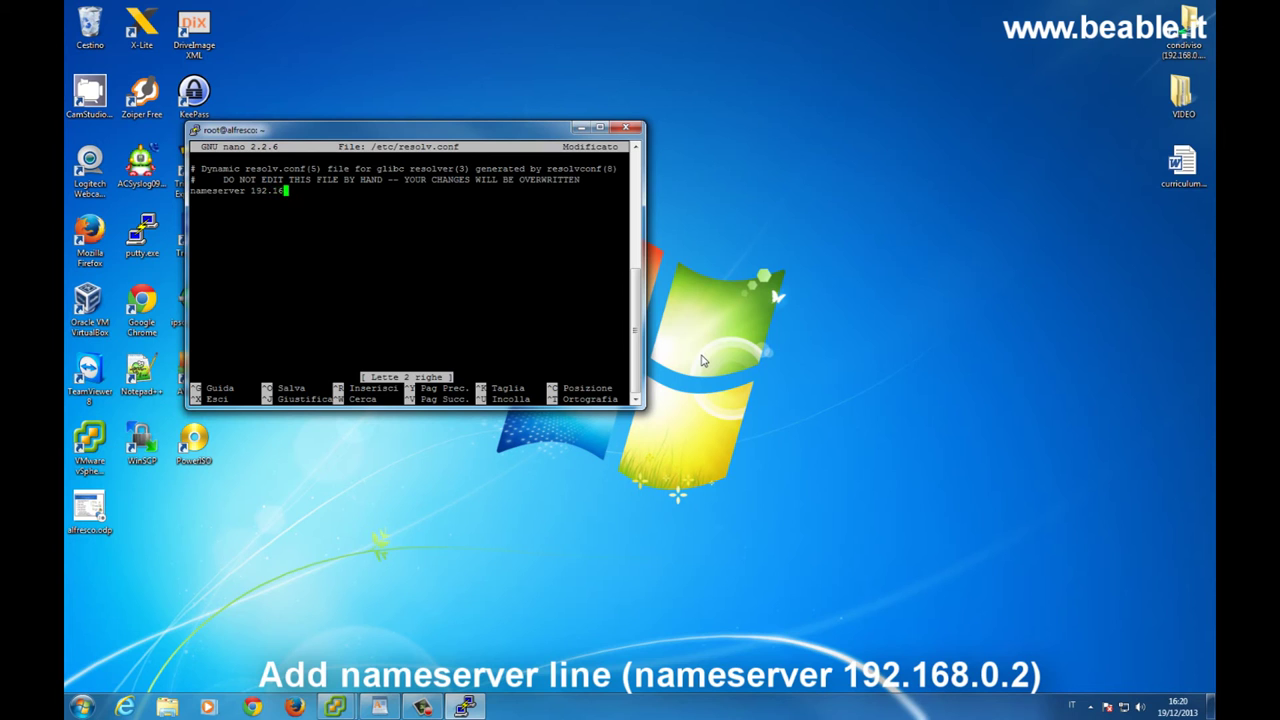
{"action": "type", "text": "8.0.2"}
{"action": "key", "text": "ctrl+x"}
{"action": "key", "text": "s"}
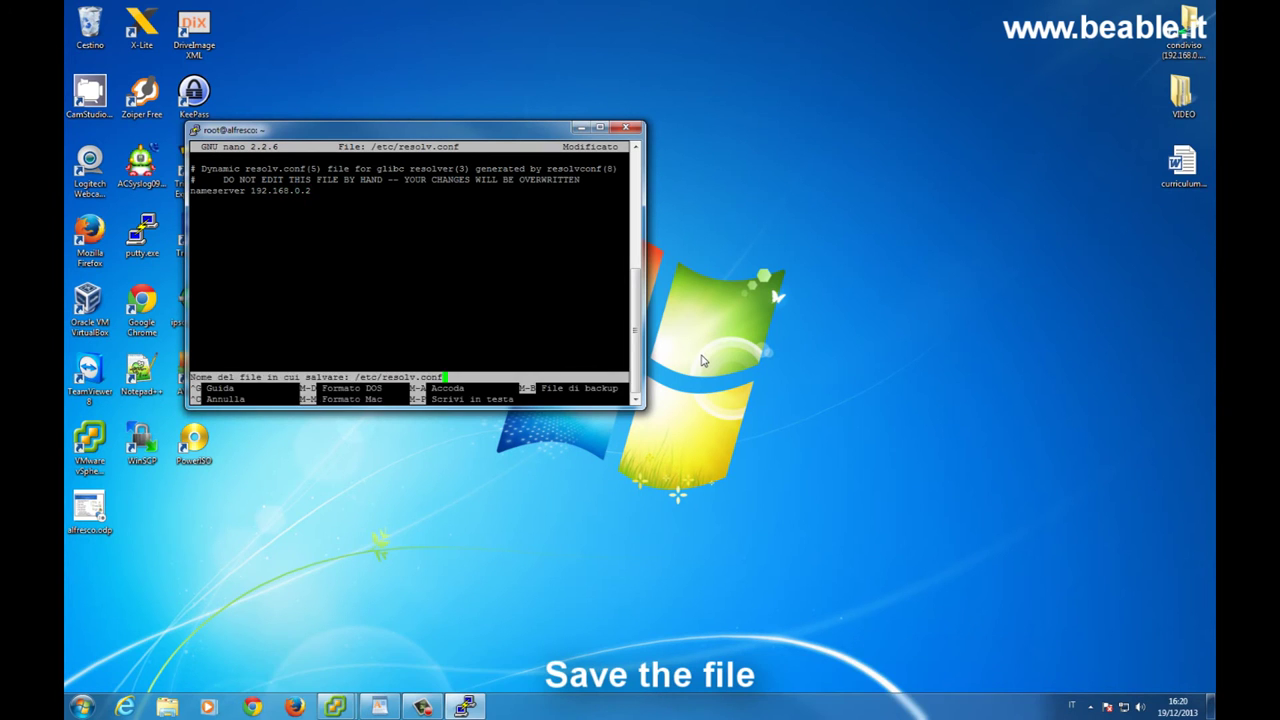
{"action": "key", "text": "Return"}
{"action": "key", "text": "Up"}
{"action": "key", "text": "Up"}
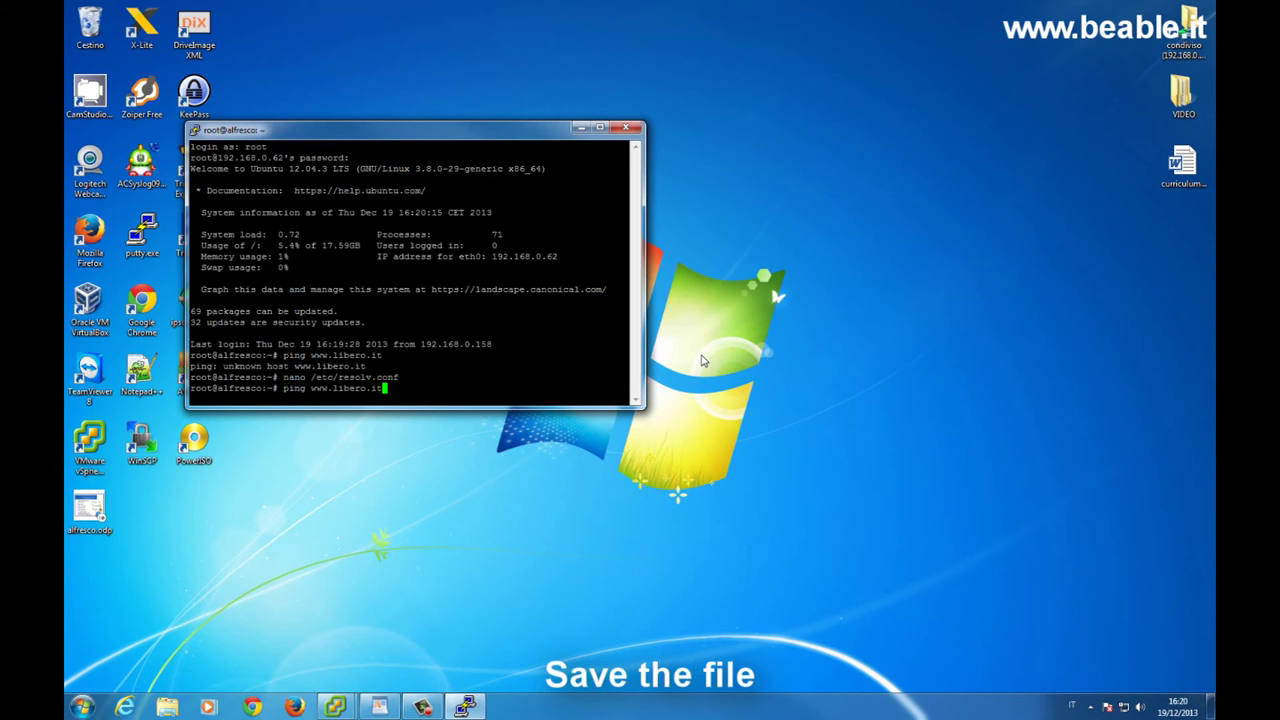
{"action": "key", "text": "Return"}
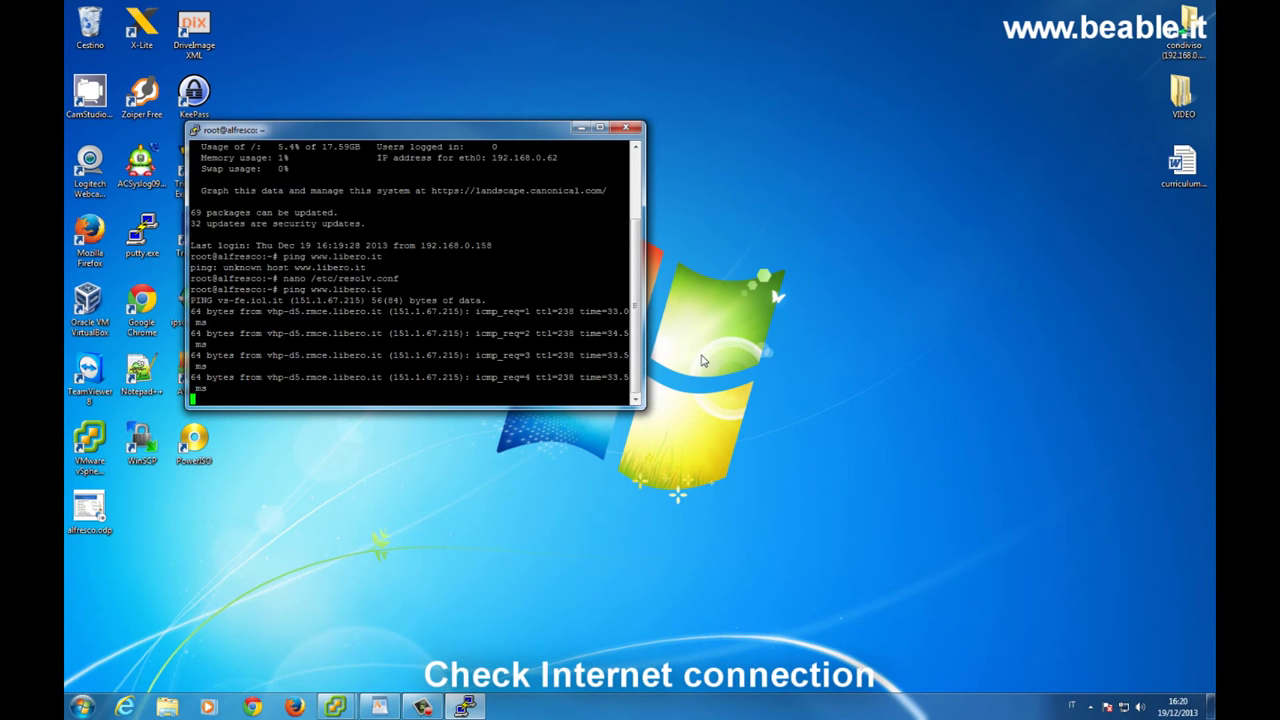
{"action": "key", "text": "ctrl+c"}
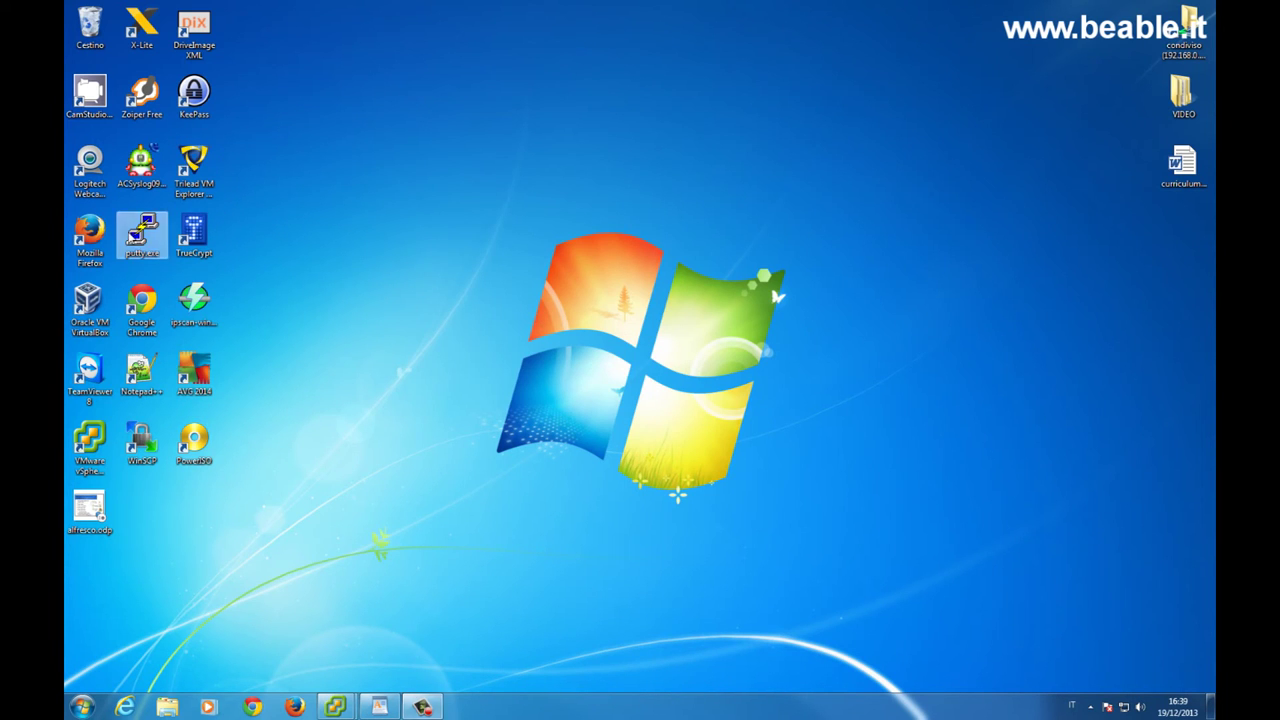
Start a maximized PuTTY session to 192.168.0.62 and log in as root
{"action": "double_click", "coordinate": [142, 232]}
{"action": "left_click", "coordinate": [678, 366]}
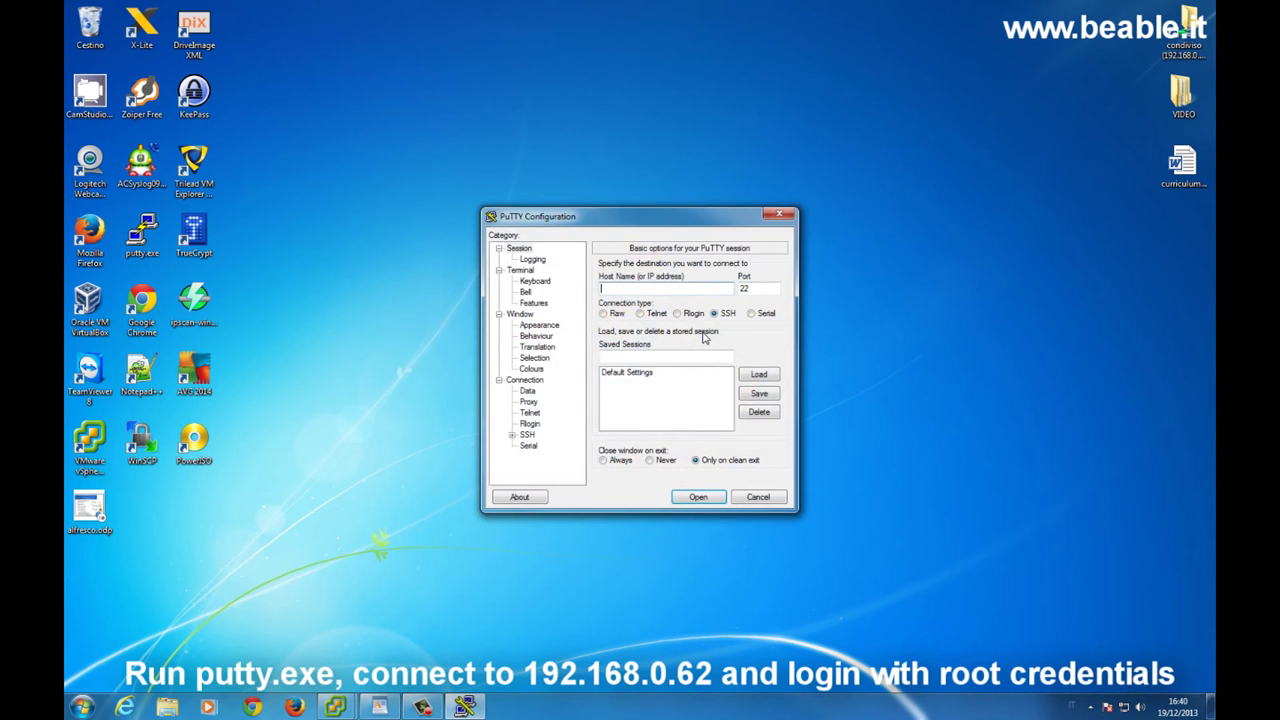
{"action": "type", "text": "192.168.0.62"}
{"action": "key", "text": "Return"}
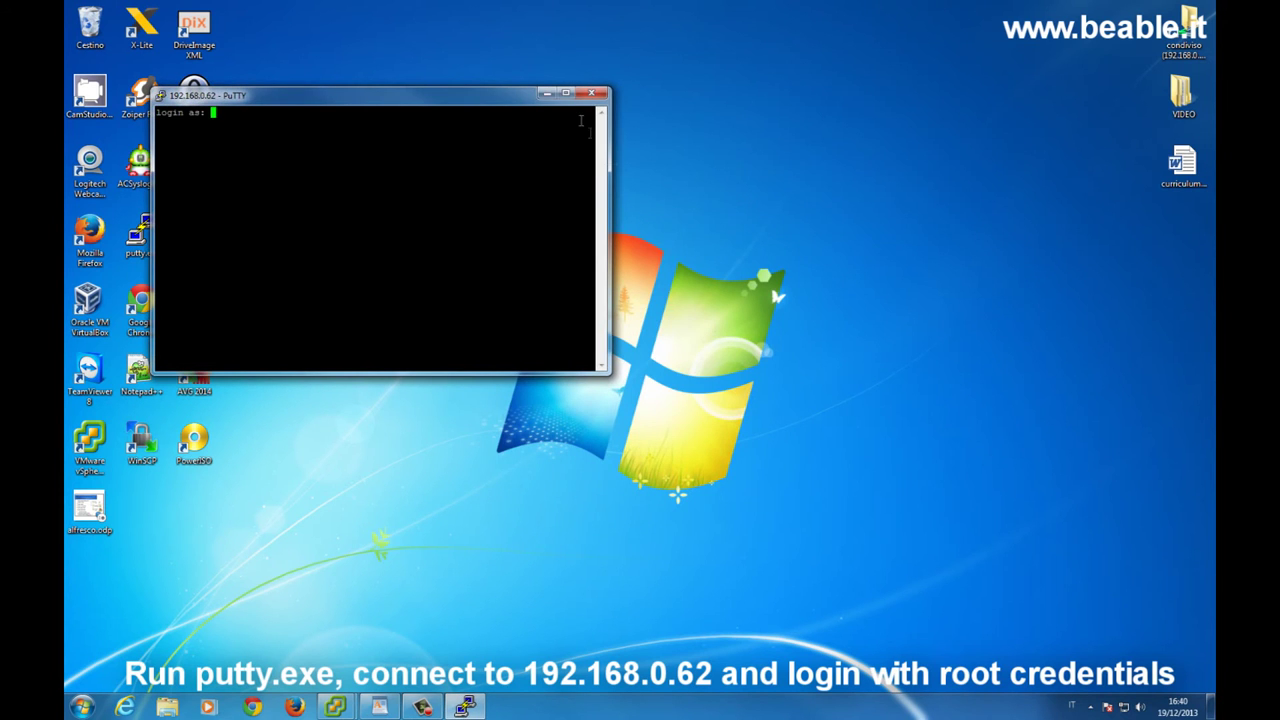
{"action": "left_click", "coordinate": [566, 93]}
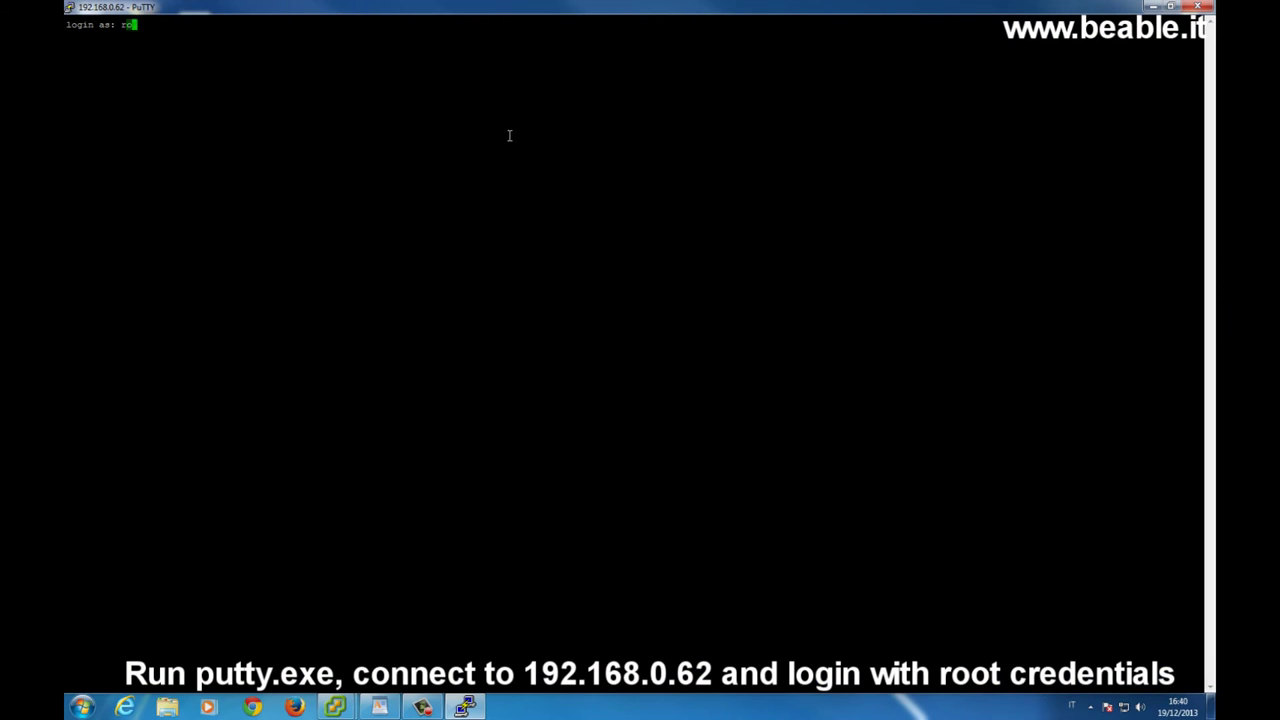
{"action": "type", "text": "root"}
{"action": "key", "text": "Return"}
{"action": "key", "text": "Return"}
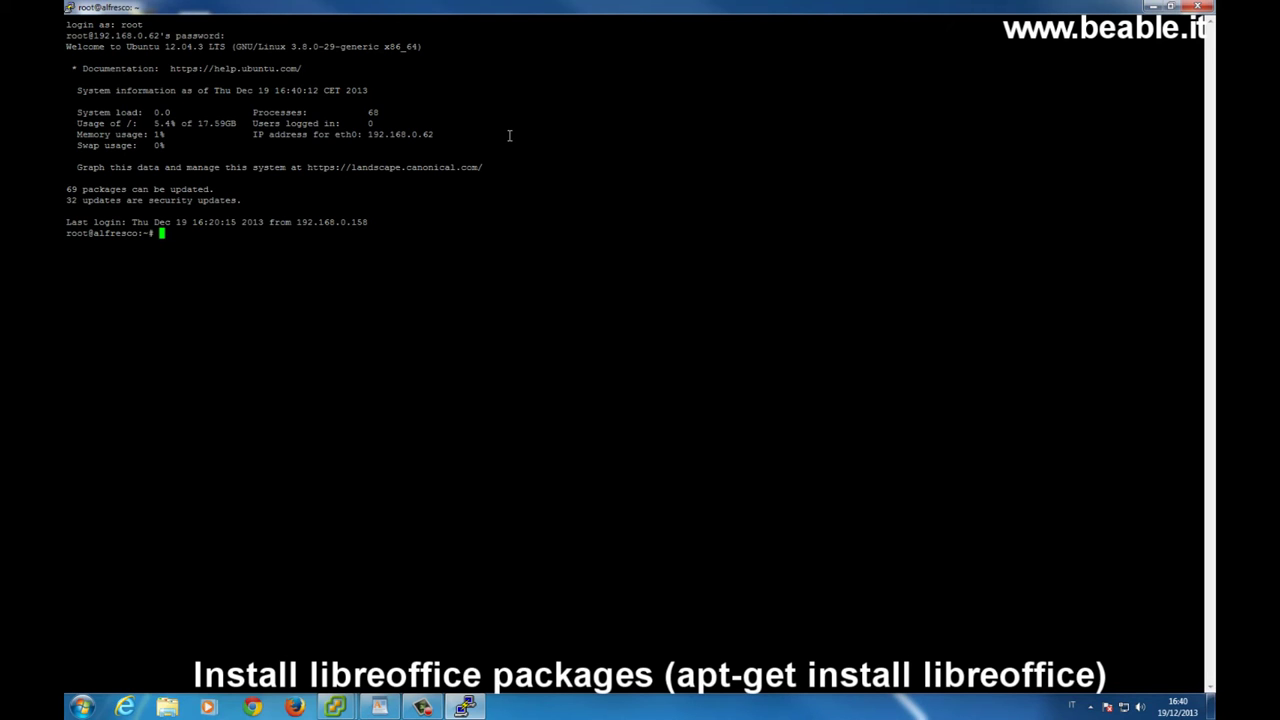
Run apt-get install libreoffice and answer S to download the 140 packages
{"action": "type", "text": "apt-get install libreoffice"}
{"action": "key", "text": "Return"}
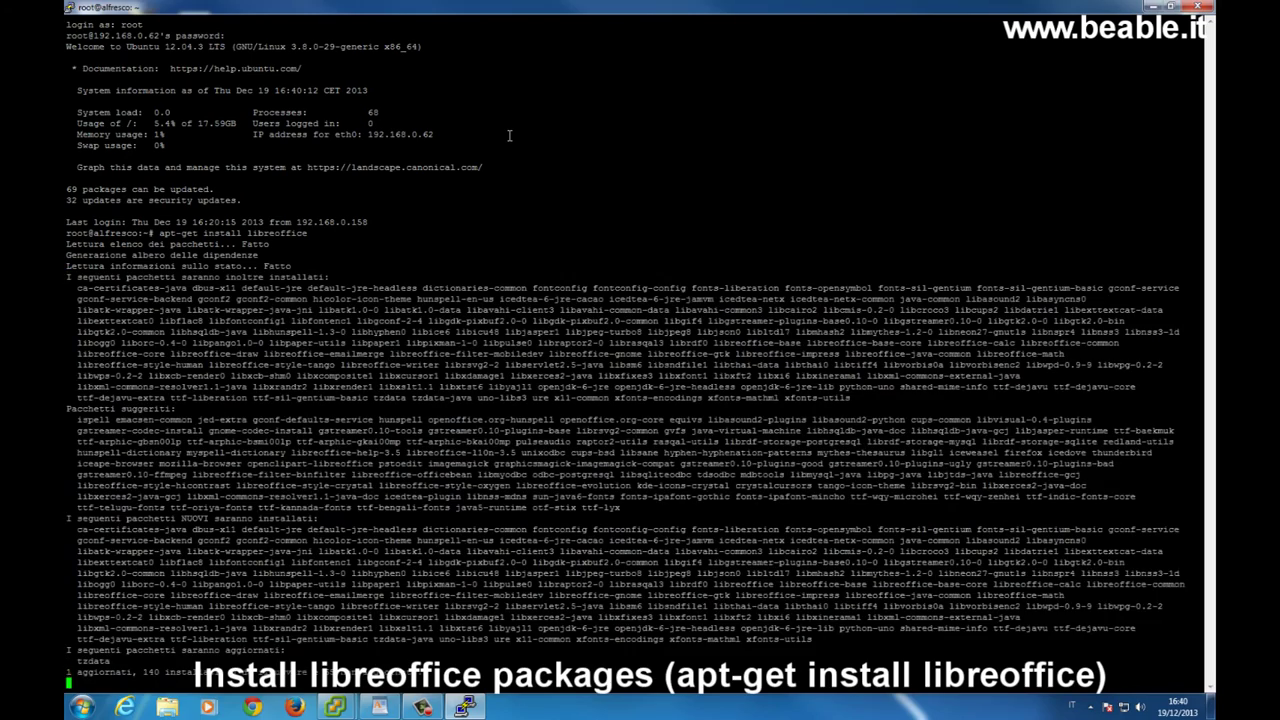
{"action": "type", "text": "S"}
{"action": "key", "text": "Return"}
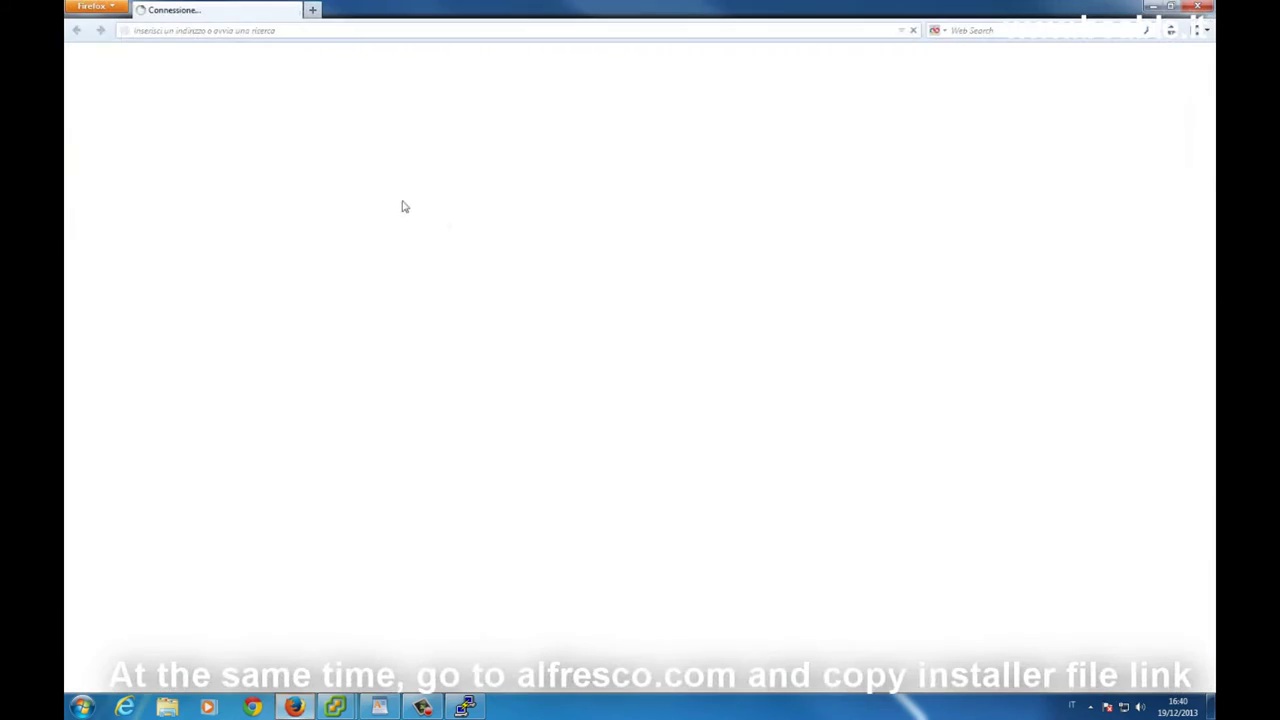
Google 'alfresco download' and open the 'Alfresco Community 4.2 è arrivato!' result
{"action": "type", "text": "goo"}
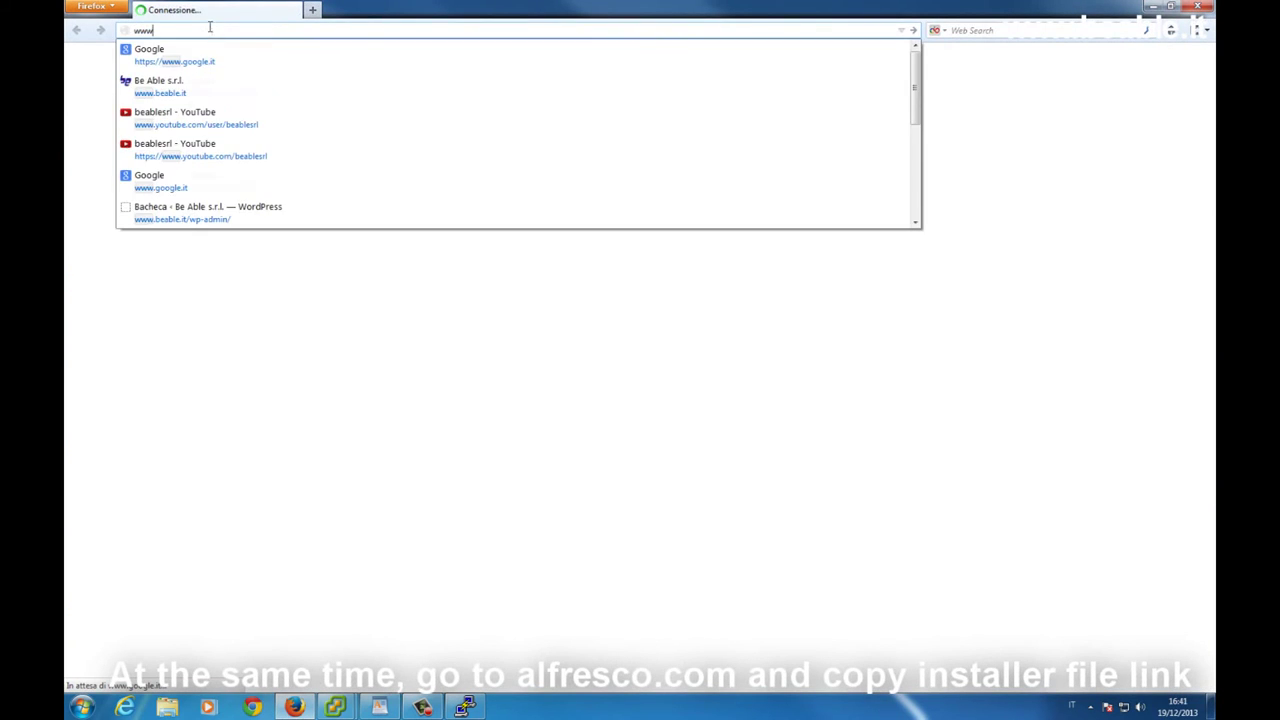
{"action": "left_click", "coordinate": [214, 58]}
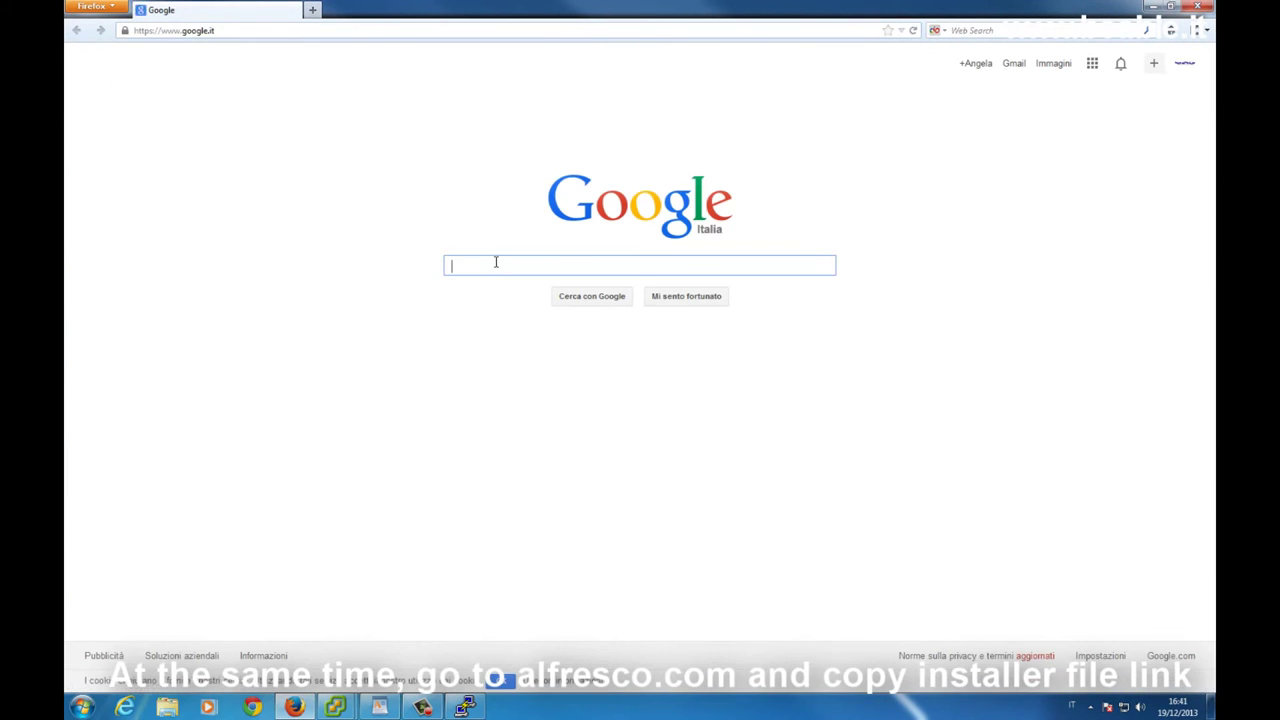
{"action": "type", "text": "al"}
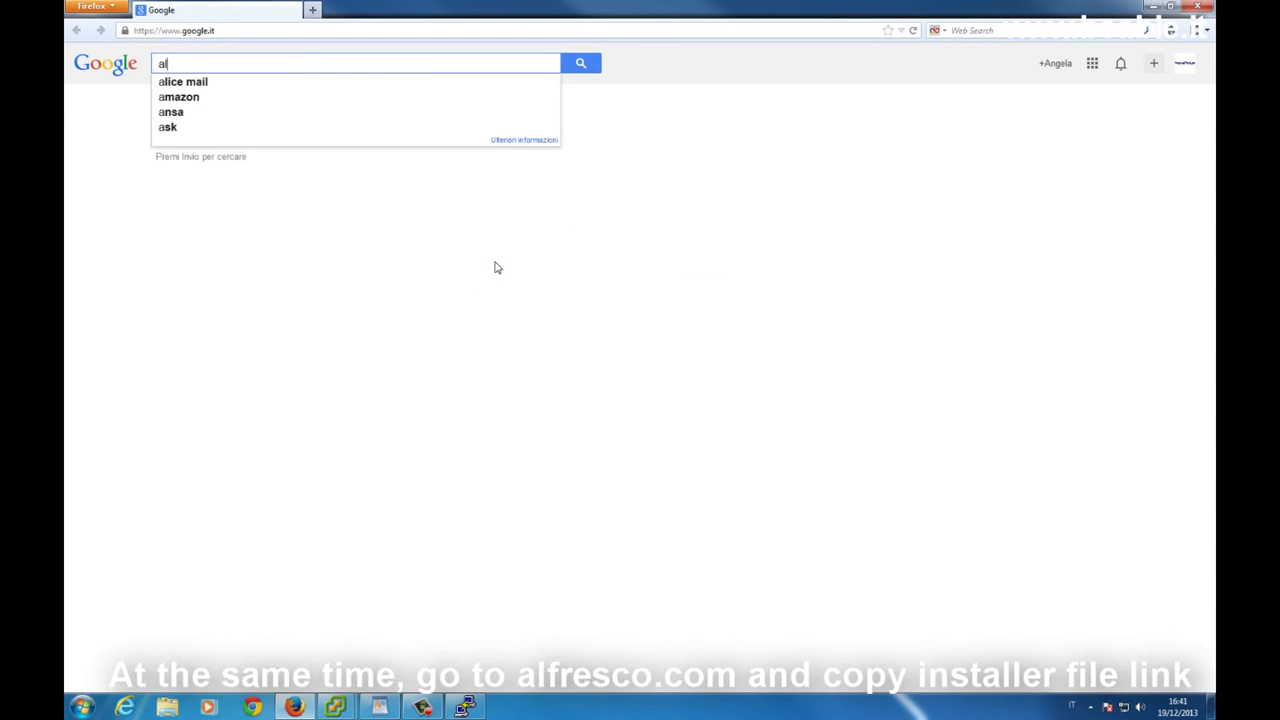
{"action": "type", "text": "fresco download"}
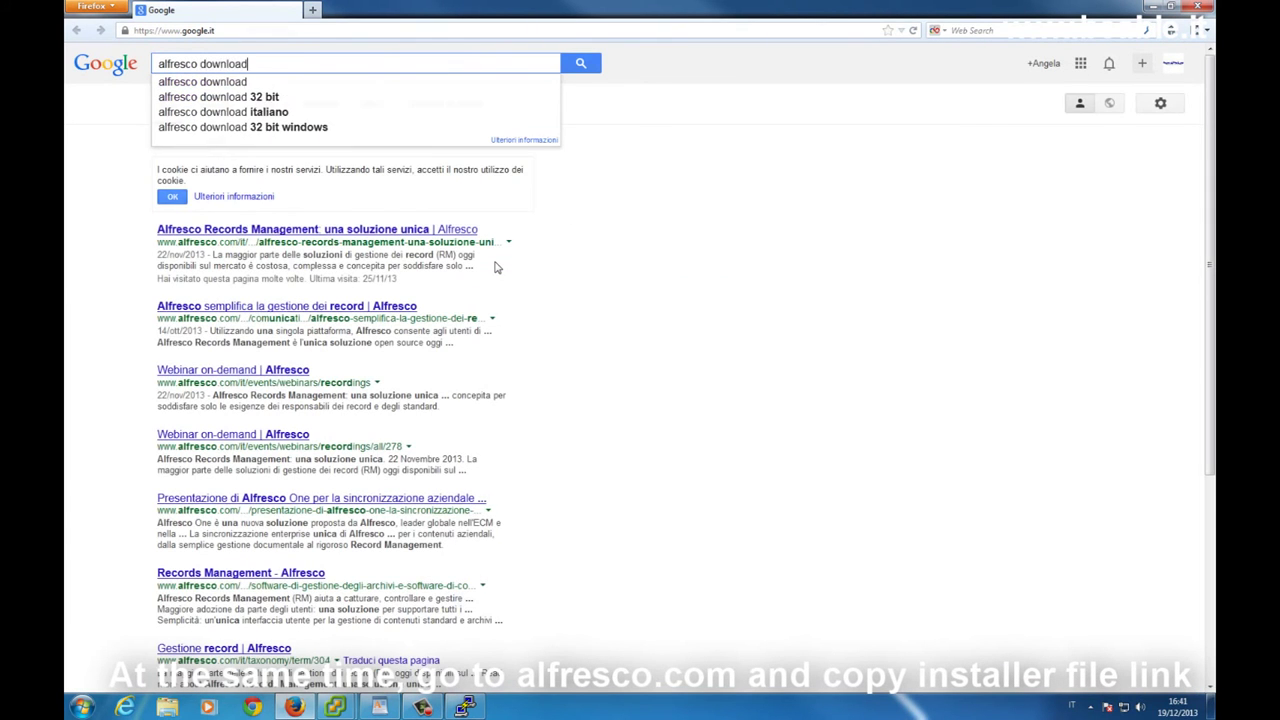
{"action": "key", "text": "Return"}
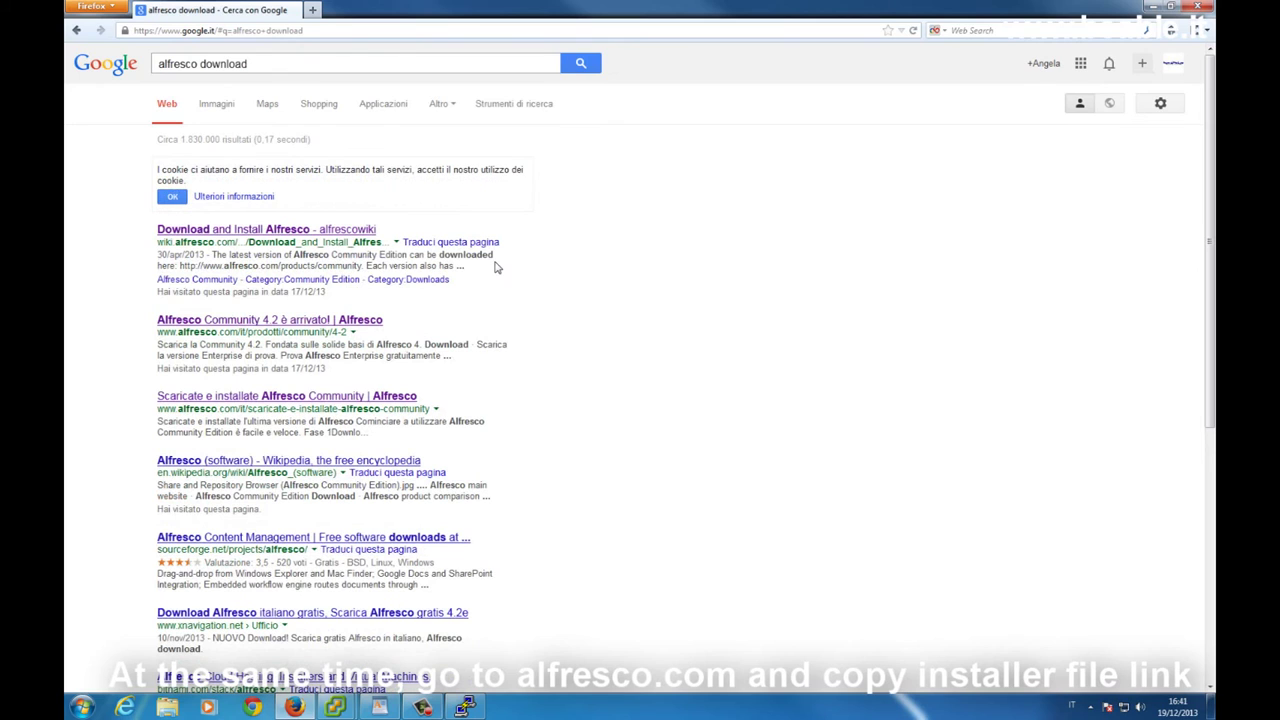
{"action": "left_click", "coordinate": [360, 322]}
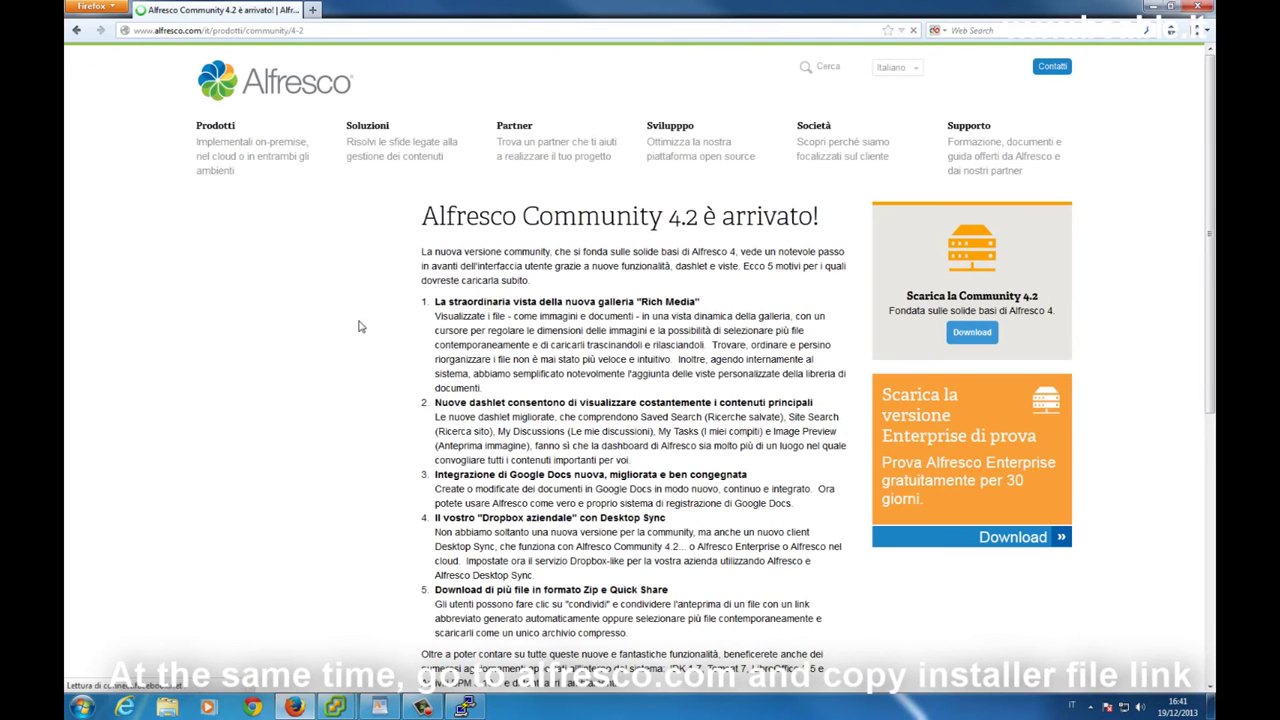
On the Community download page, copy the Linux installer link address under Fase 1
{"action": "left_click", "coordinate": [960, 341]}
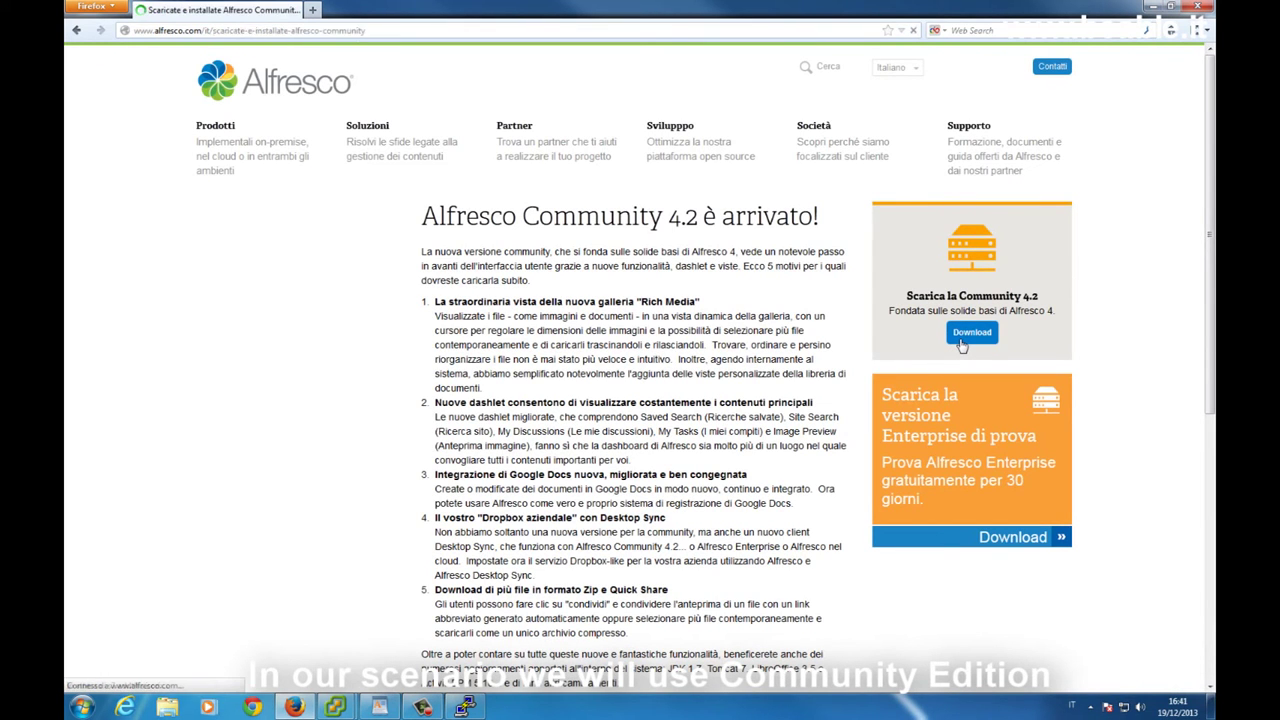
{"action": "scroll", "coordinate": [525, 413], "scroll_direction": "down", "scroll_amount": 6}
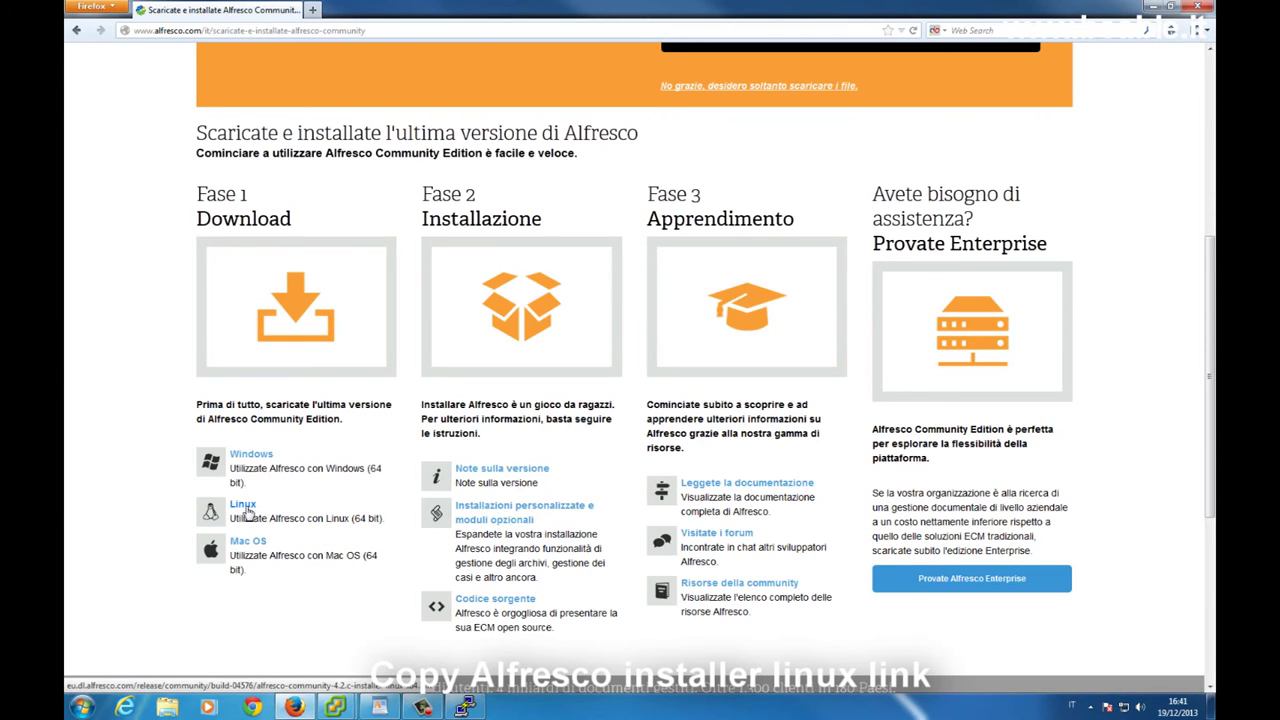
{"action": "right_click", "coordinate": [246, 512]}
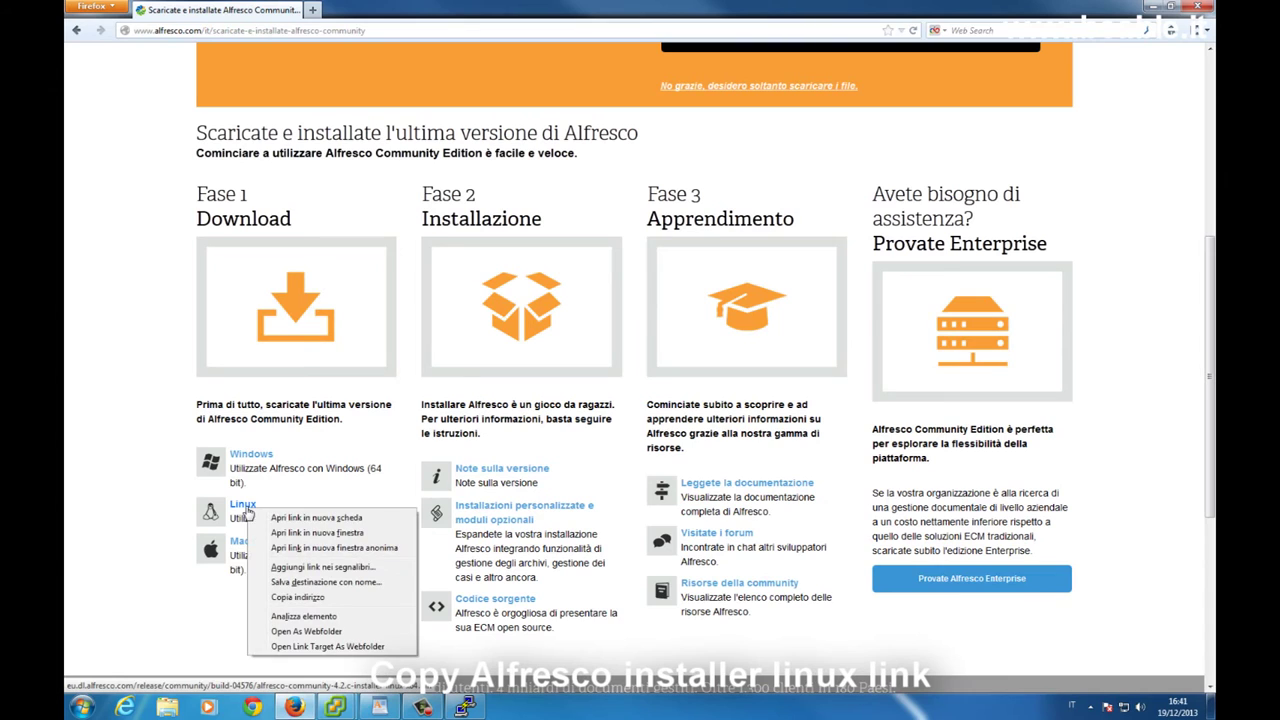
{"action": "left_click", "coordinate": [312, 598]}
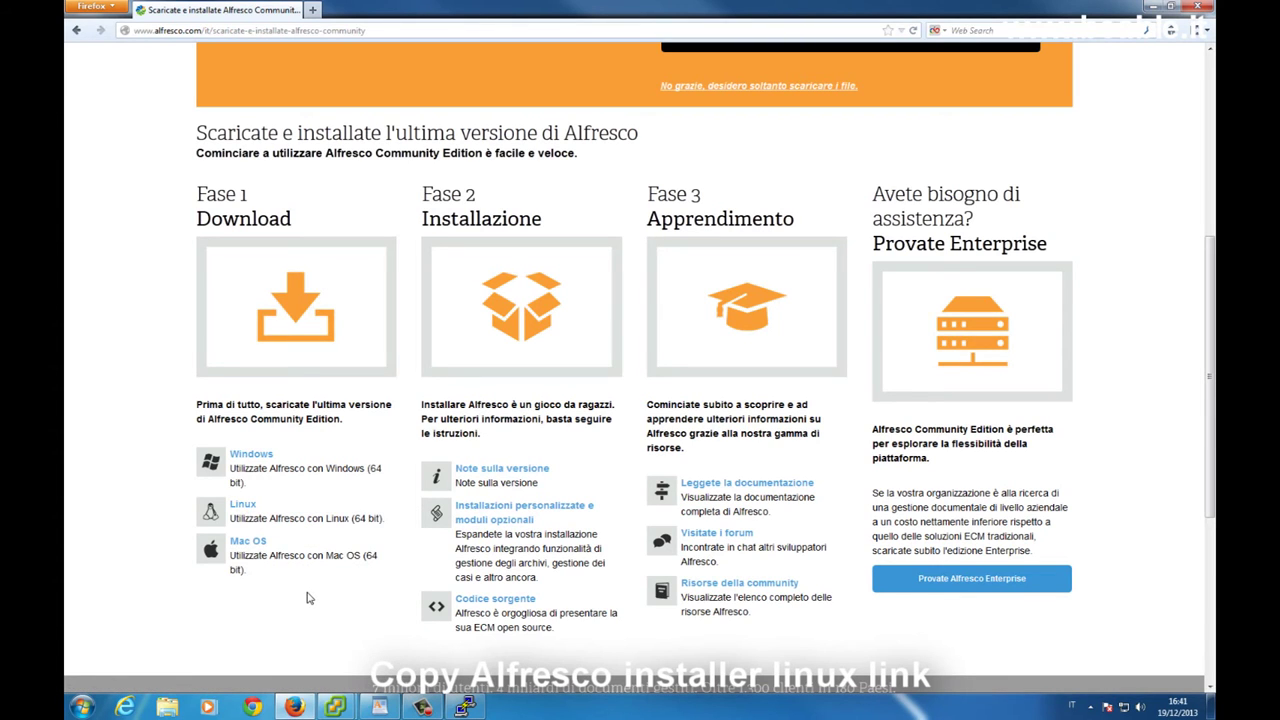
{"action": "left_click", "coordinate": [464, 707]}
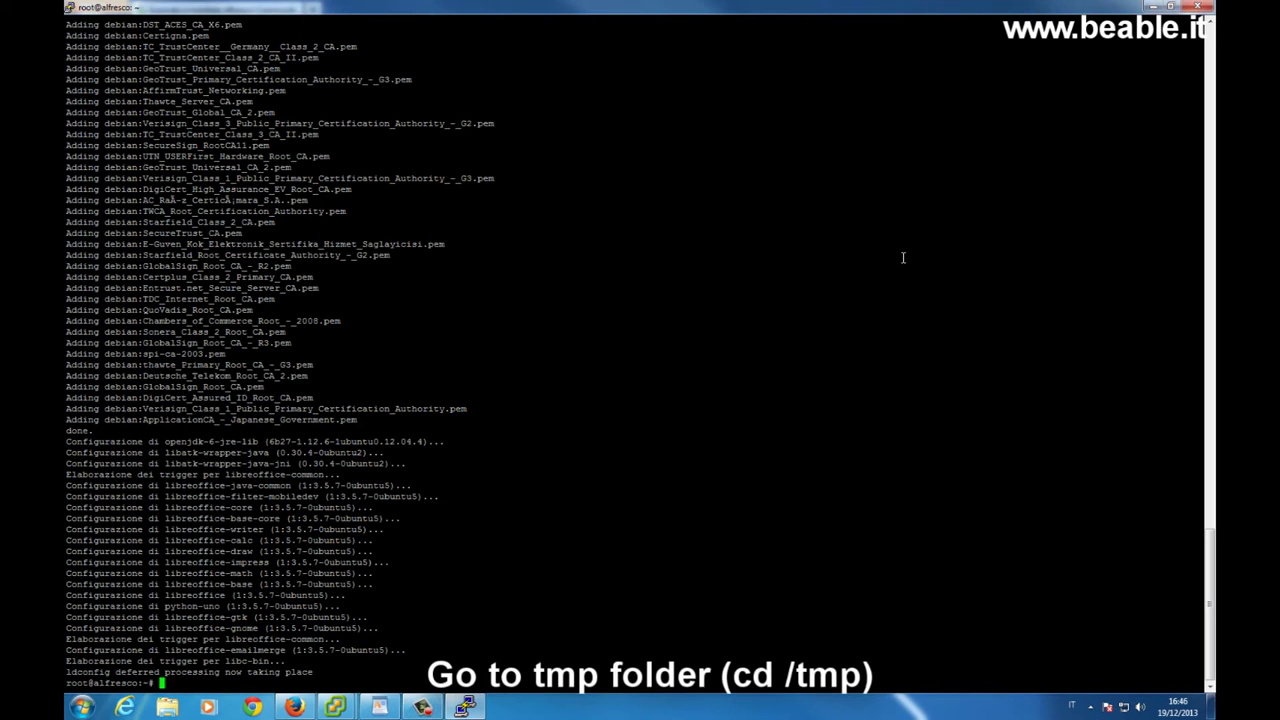
Change into the /tmp directory
{"action": "type", "text": "cd /tmp"}
{"action": "key", "text": "BackSpace"}
{"action": "type", "text": "p"}
{"action": "key", "text": "Return"}
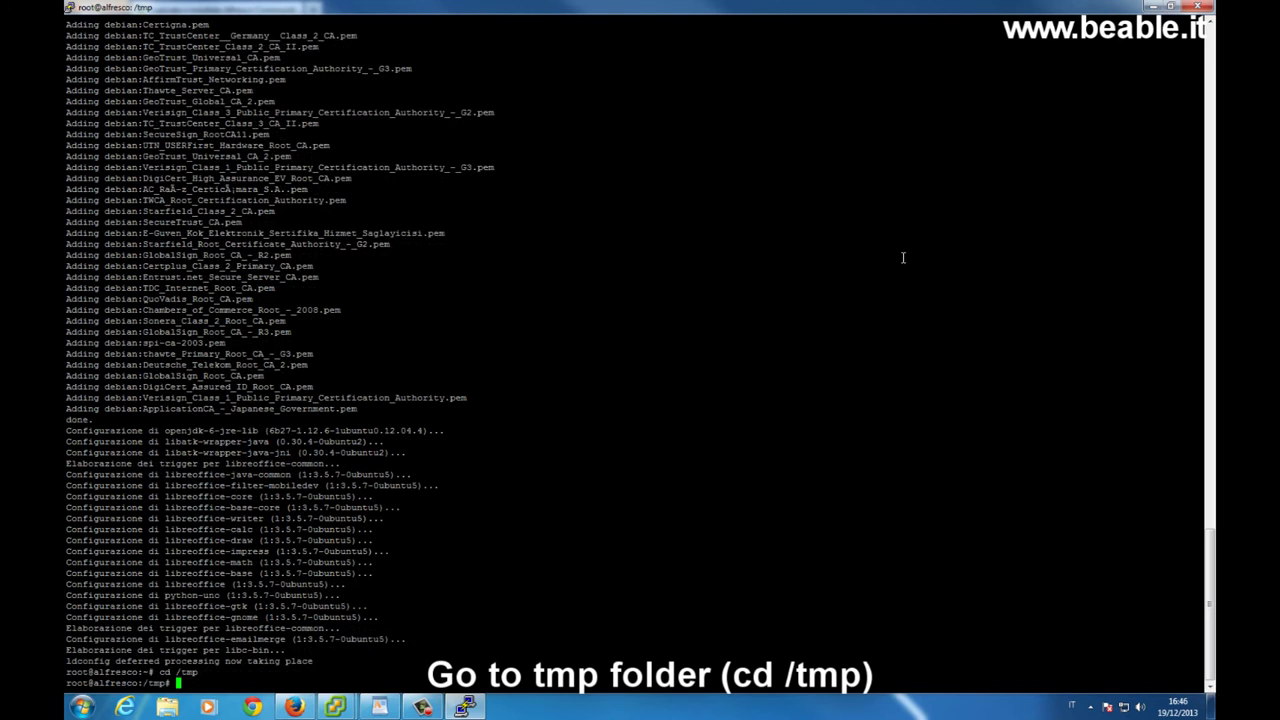
Download the alfresco-community-4.2.c-installer-linux-x64.bin installer with wget using the copied link
{"action": "type", "text": "wget"}
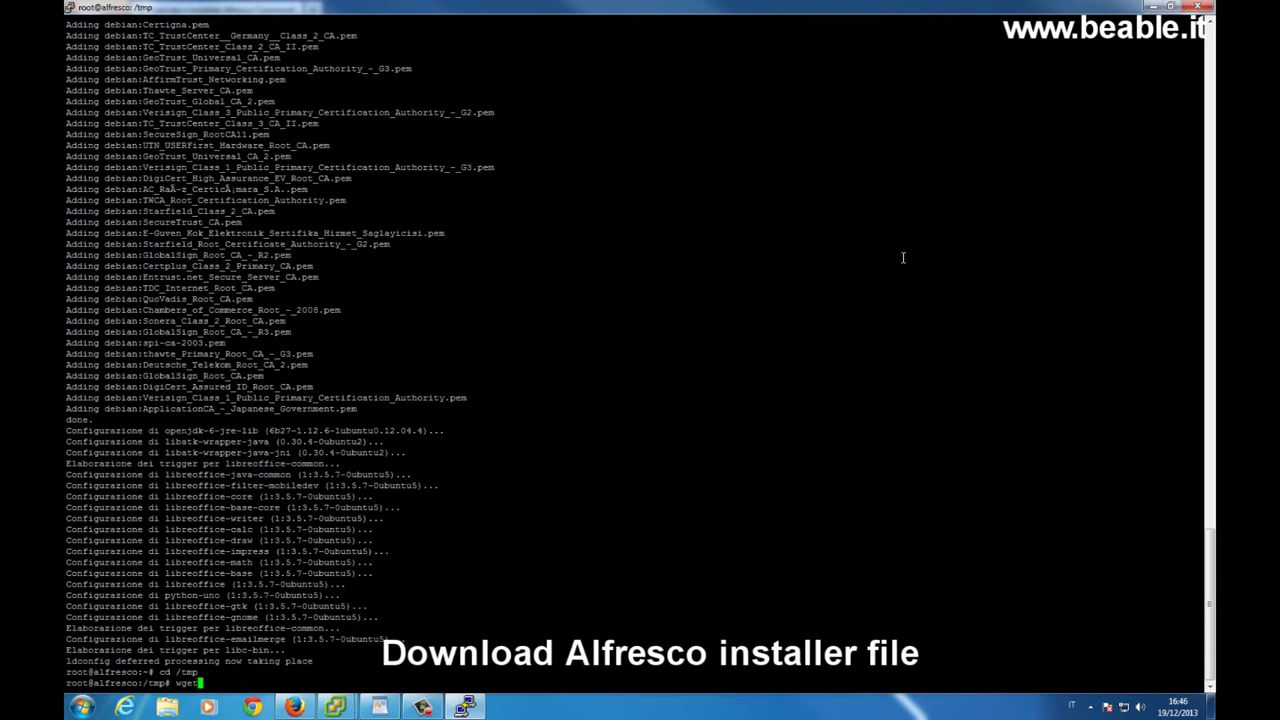
{"action": "right_click", "coordinate": [903, 258]}
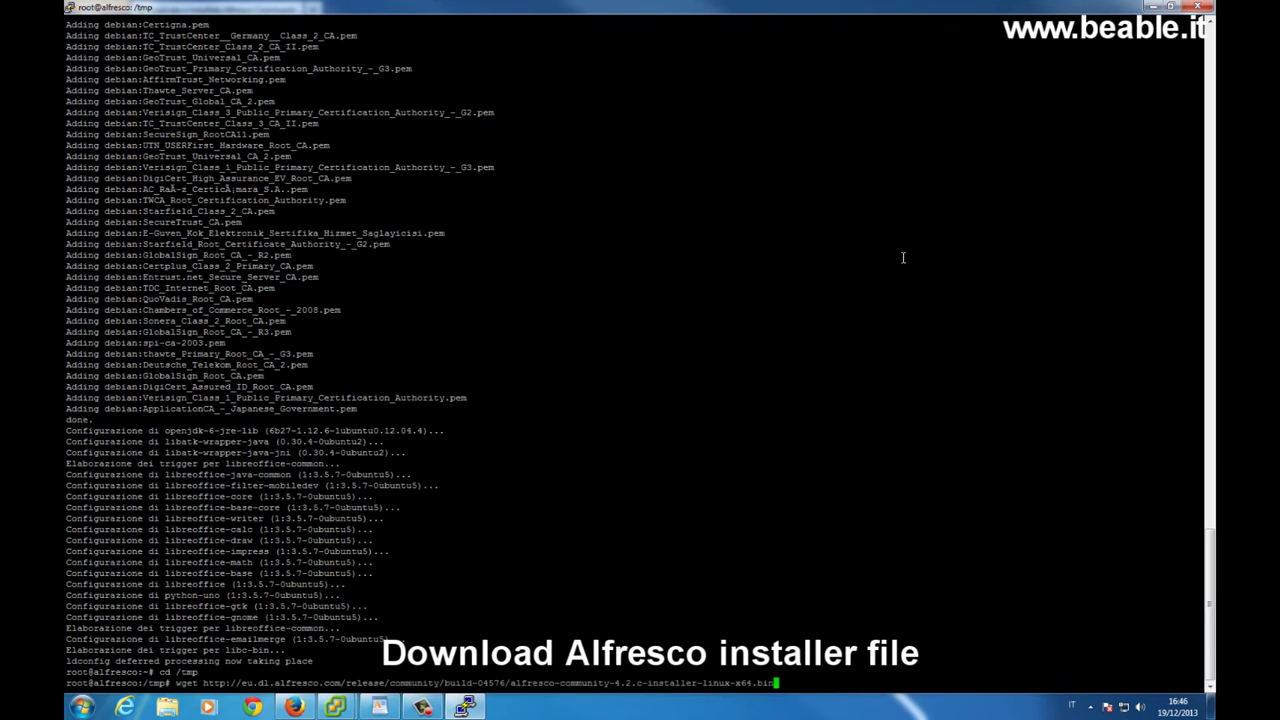
{"action": "key", "text": "Return"}
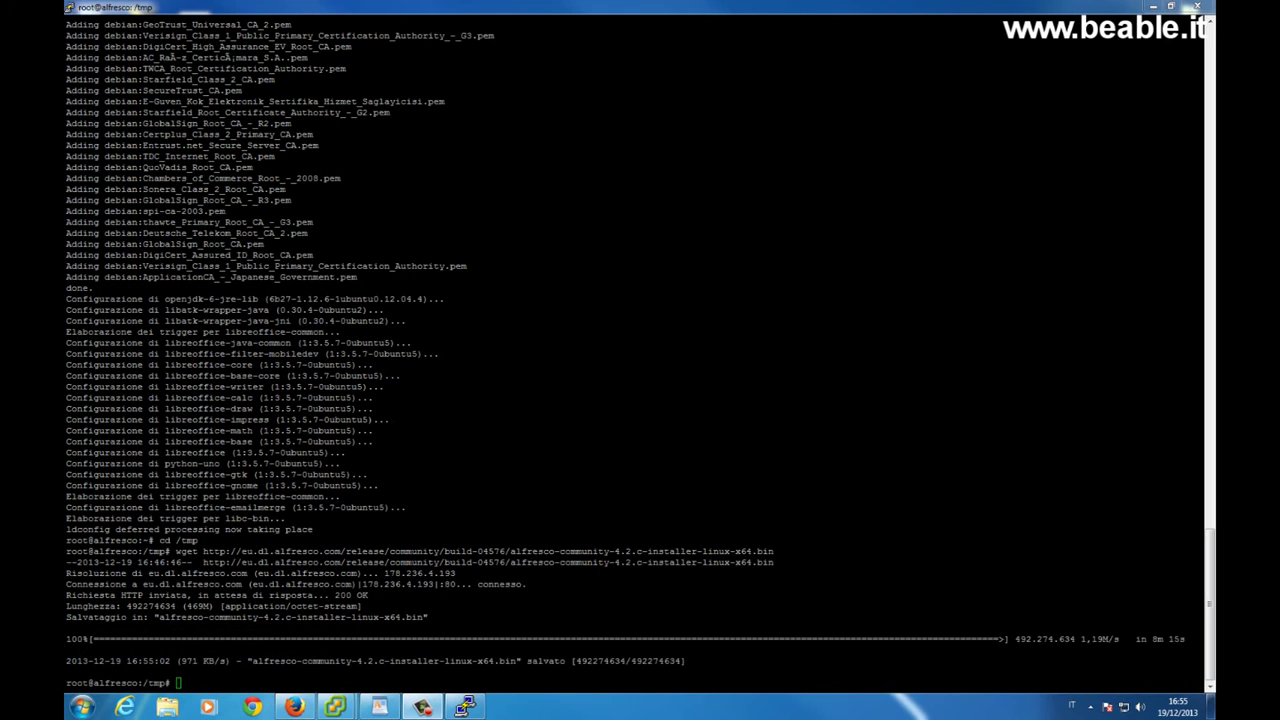
{"action": "left_click", "coordinate": [139, 597]}
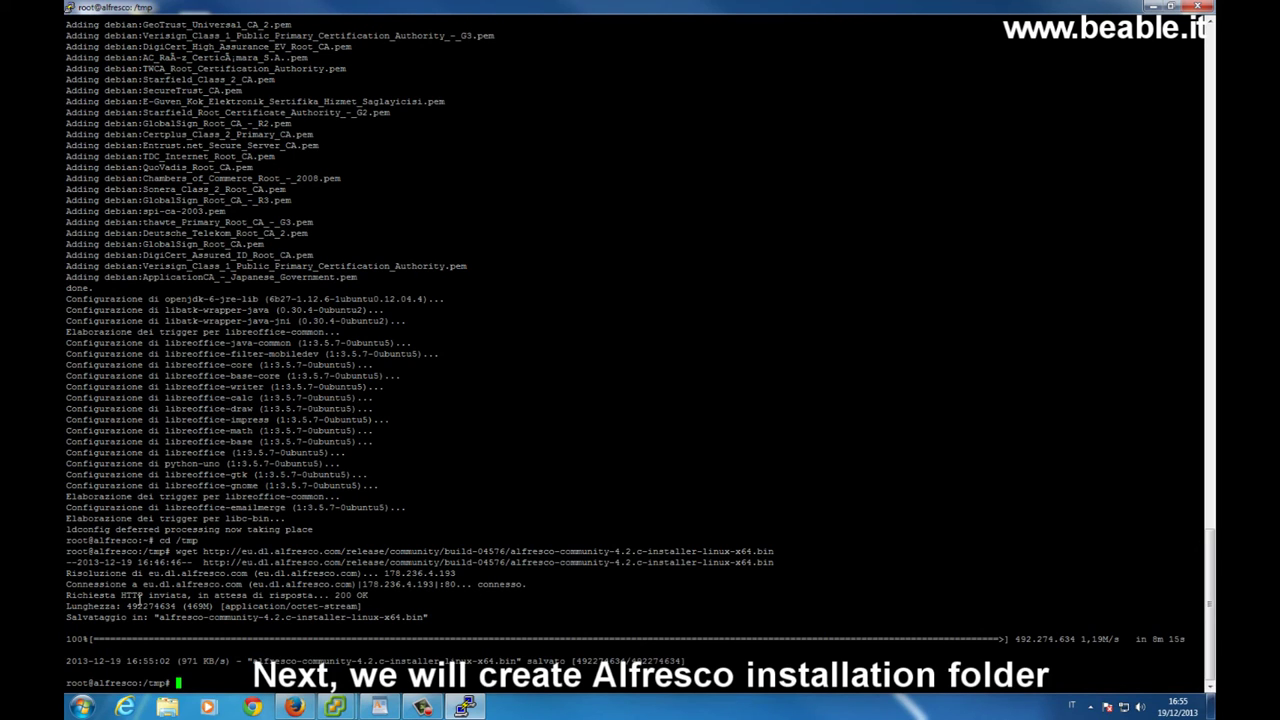
Create the /opt/alfresco folder and make the Alfresco installer .bin executable with chmod +x
{"action": "type", "text": "mkdir "}
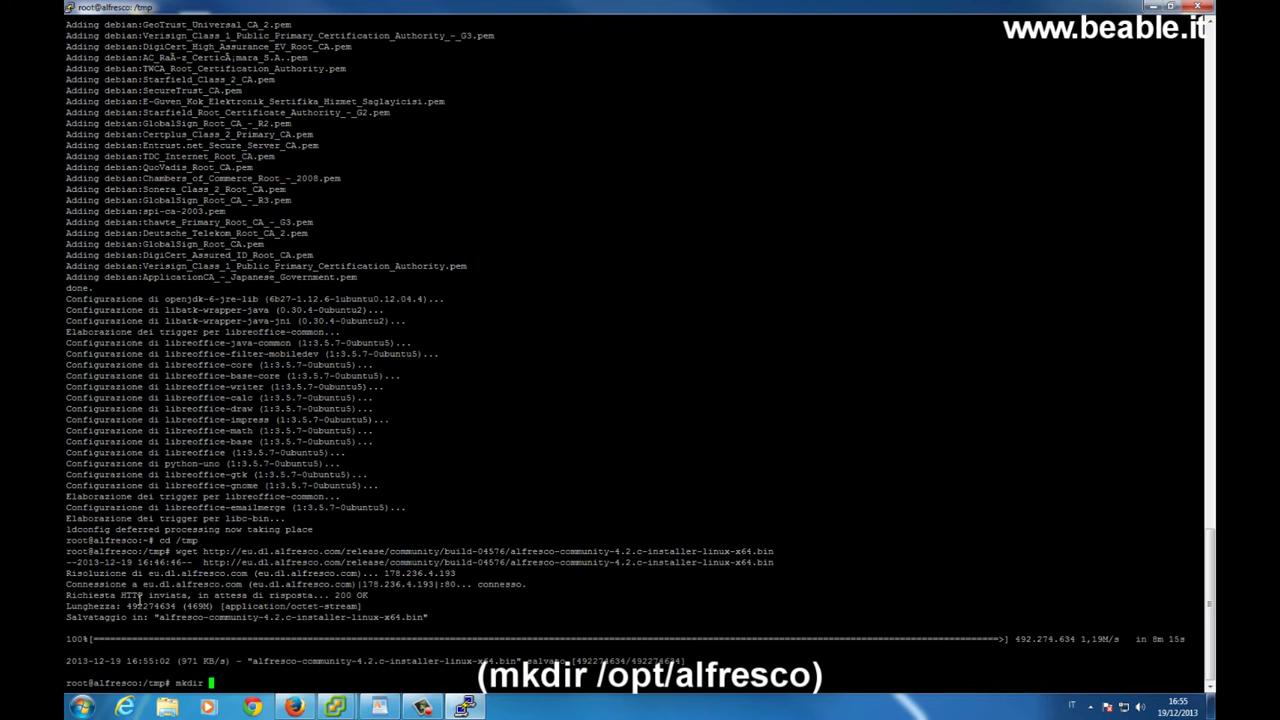
{"action": "type", "text": "/opt/alfresco"}
{"action": "key", "text": "Return"}
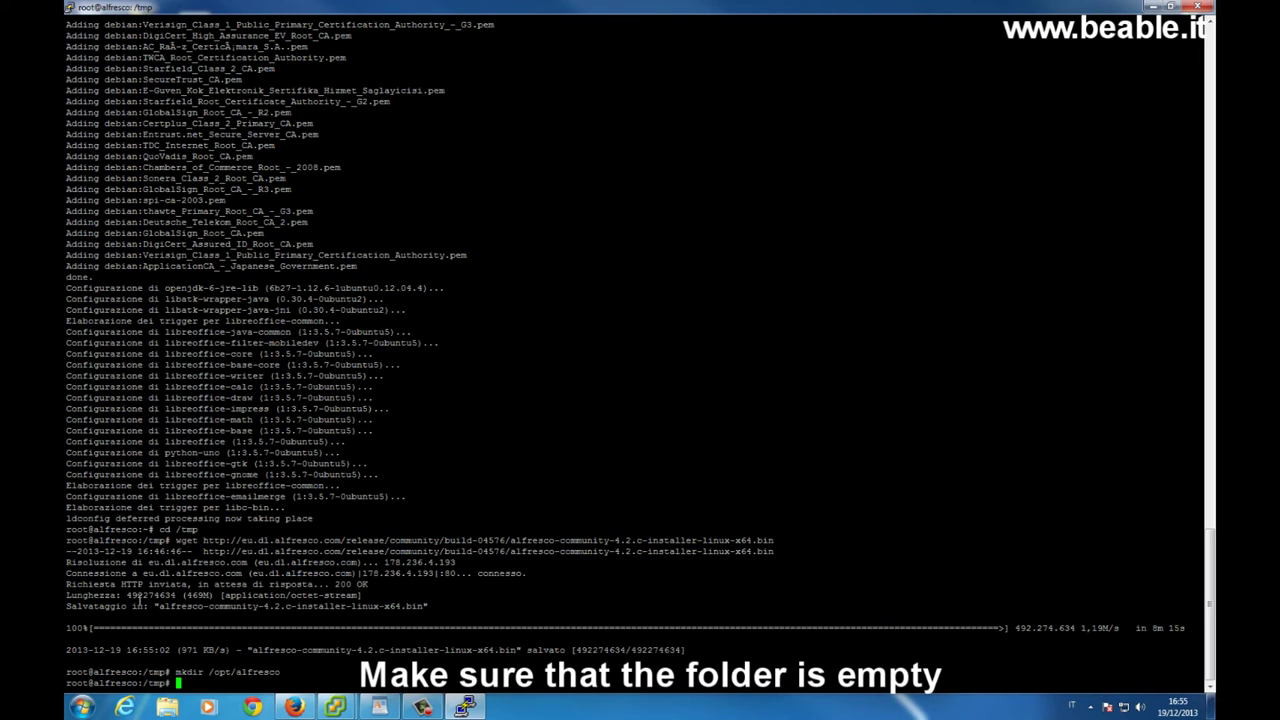
{"action": "type", "text": "chmod +x "}
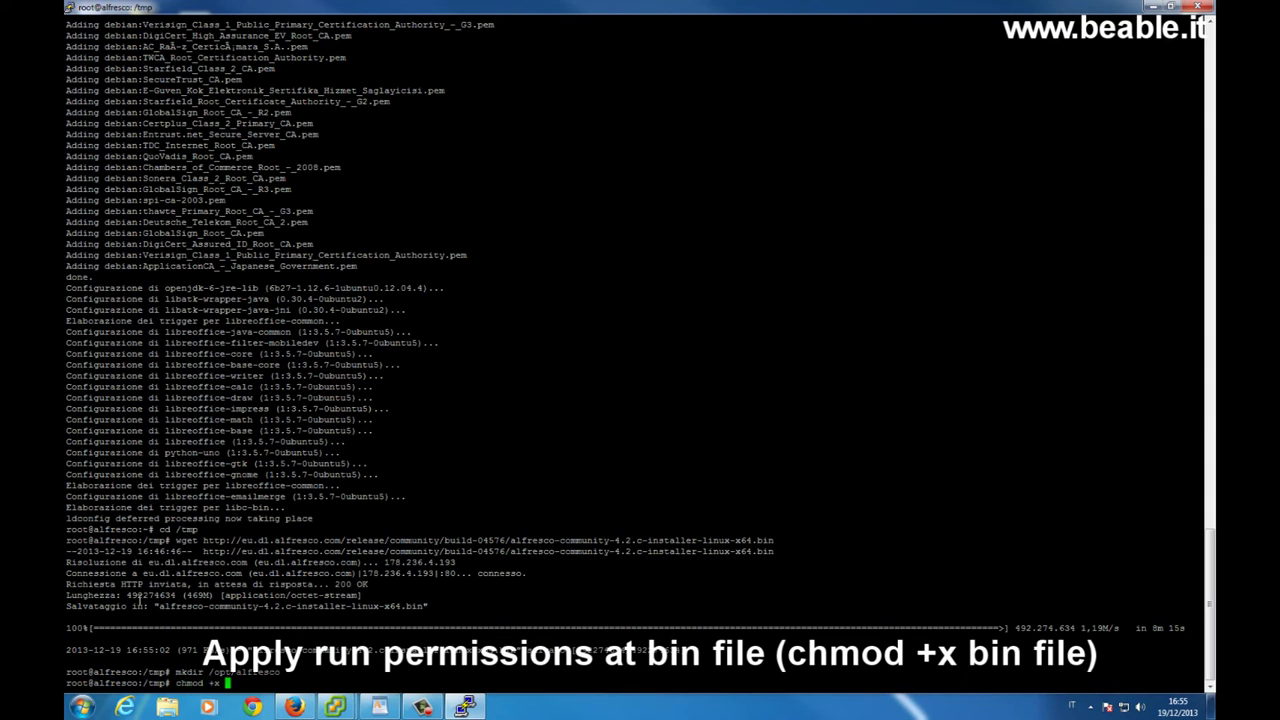
{"action": "type", "text": "al"}
{"action": "key", "text": "Tab"}
{"action": "key", "text": "Return"}
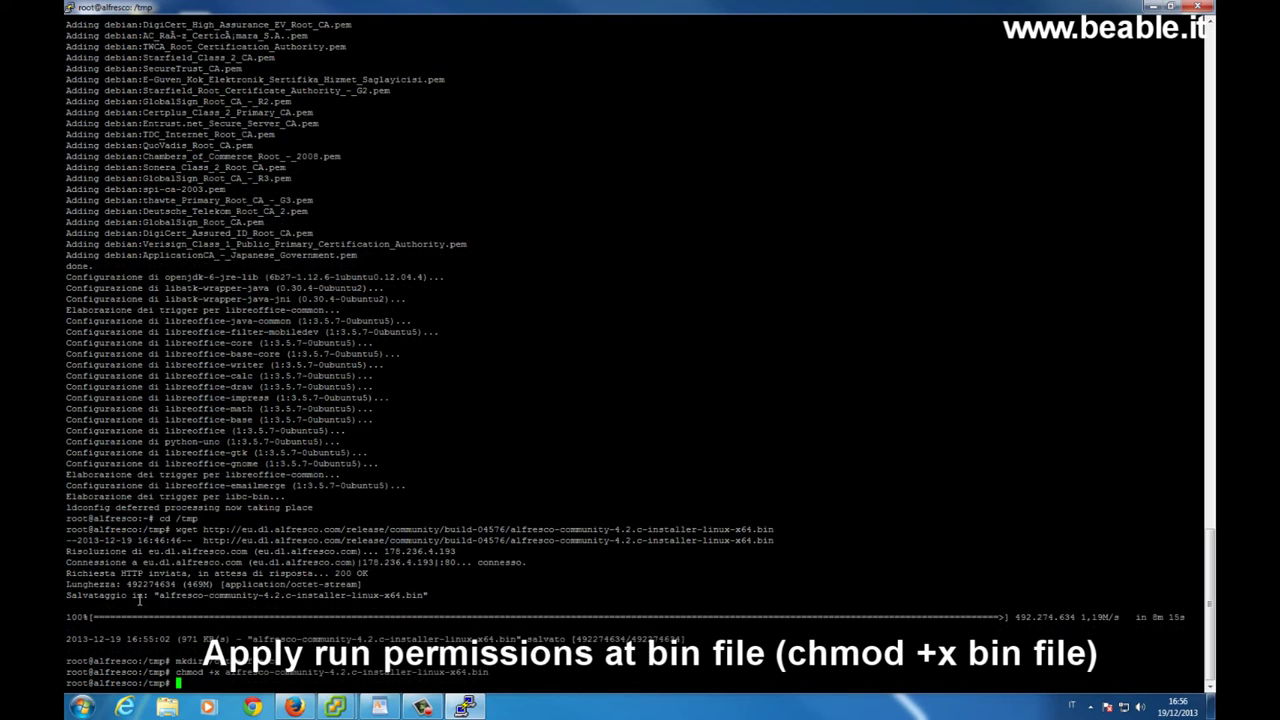
Run ./alfresco-community-4.2.c-installer-linux-x64.bin to start the installer
{"action": "type", "text": "./al"}
{"action": "key", "text": "Tab"}
{"action": "key", "text": "BackSpace"}
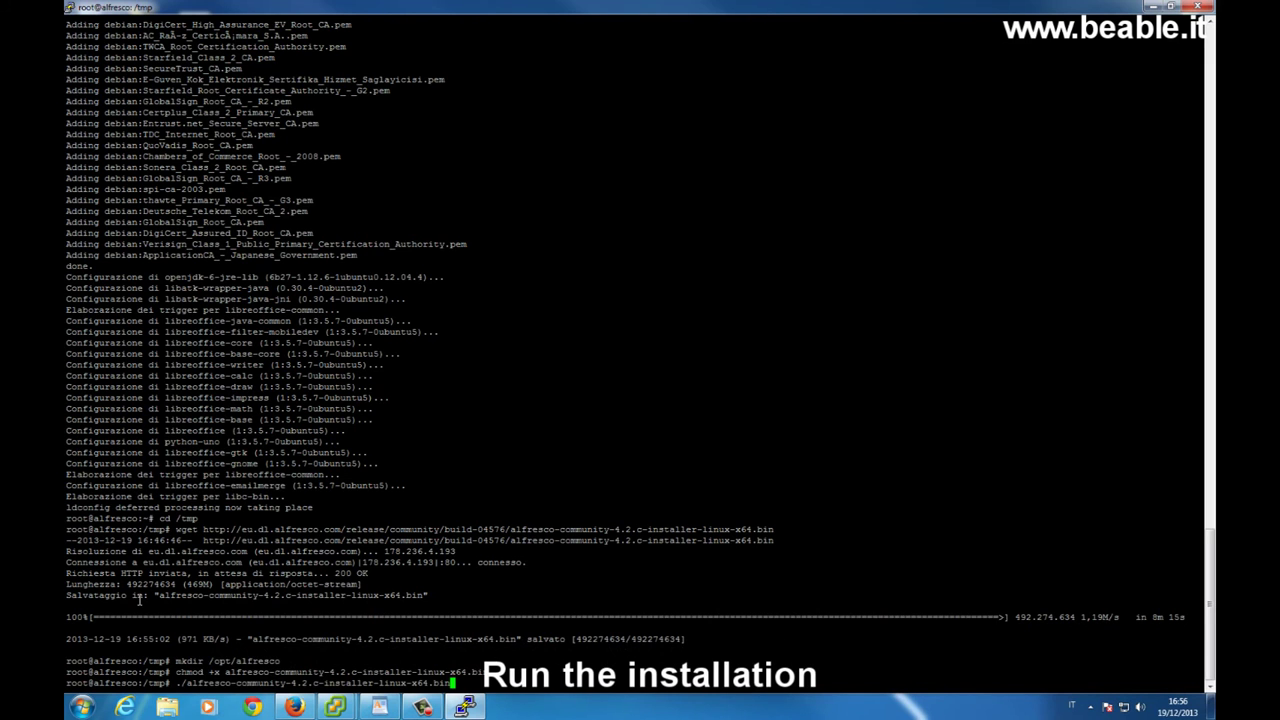
{"action": "key", "text": "Return"}
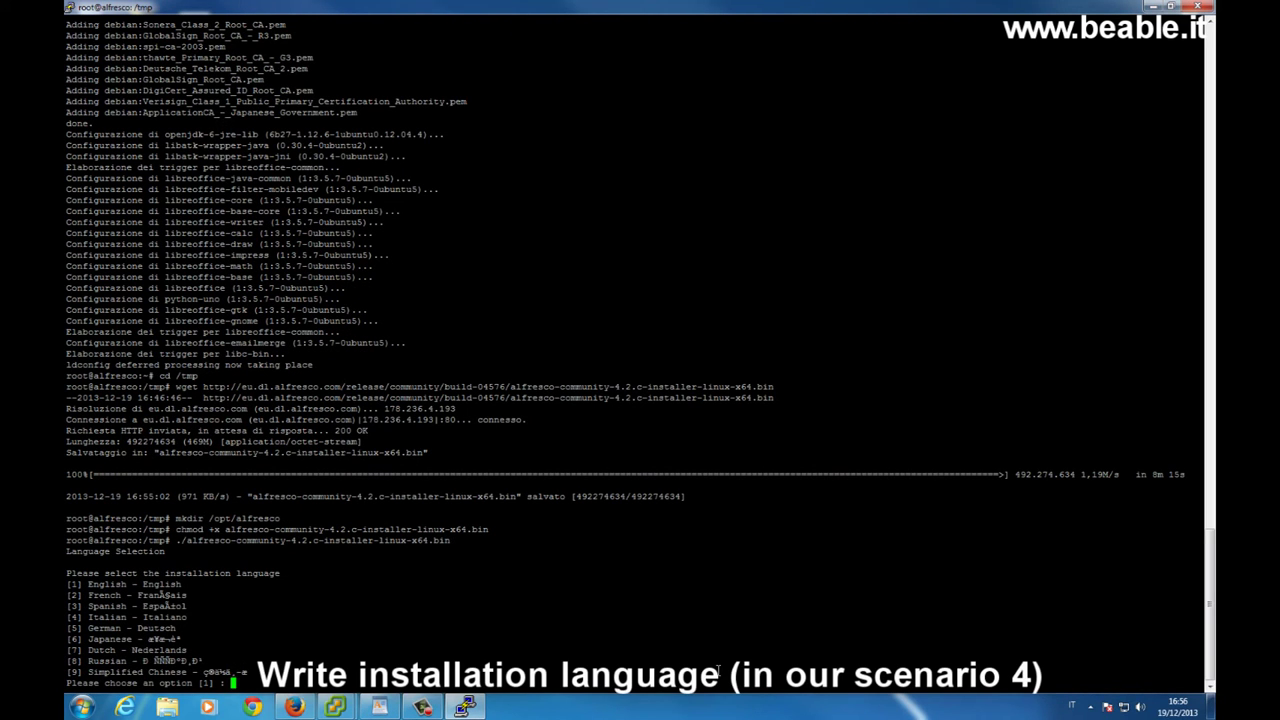
Choose Italian (4) as language and Avanzato (2) as installation type
{"action": "type", "text": "4"}
{"action": "key", "text": "Return"}
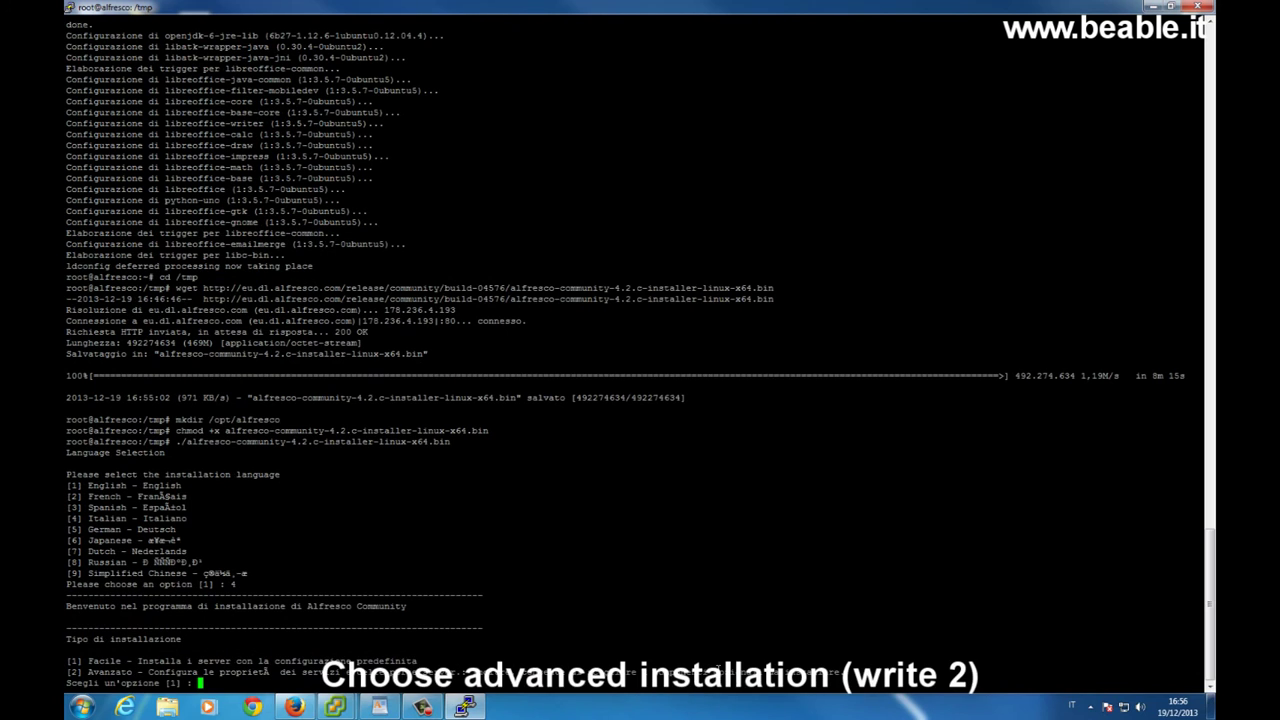
{"action": "type", "text": "2"}
{"action": "key", "text": "Return"}
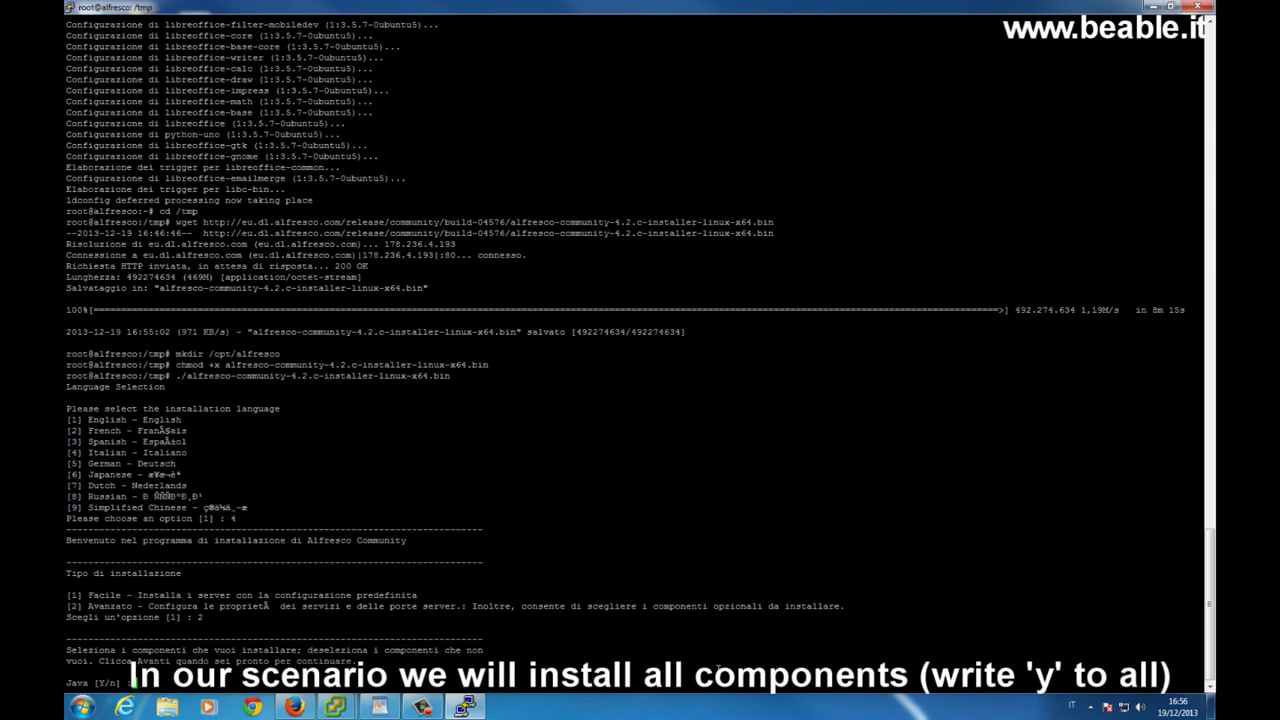
Accept Java, PostgreSQL, SharePoint, Web Quick Start, Google Docs and LibreOffice, then confirm the selection
{"action": "type", "text": "y"}
{"action": "key", "text": "Return"}
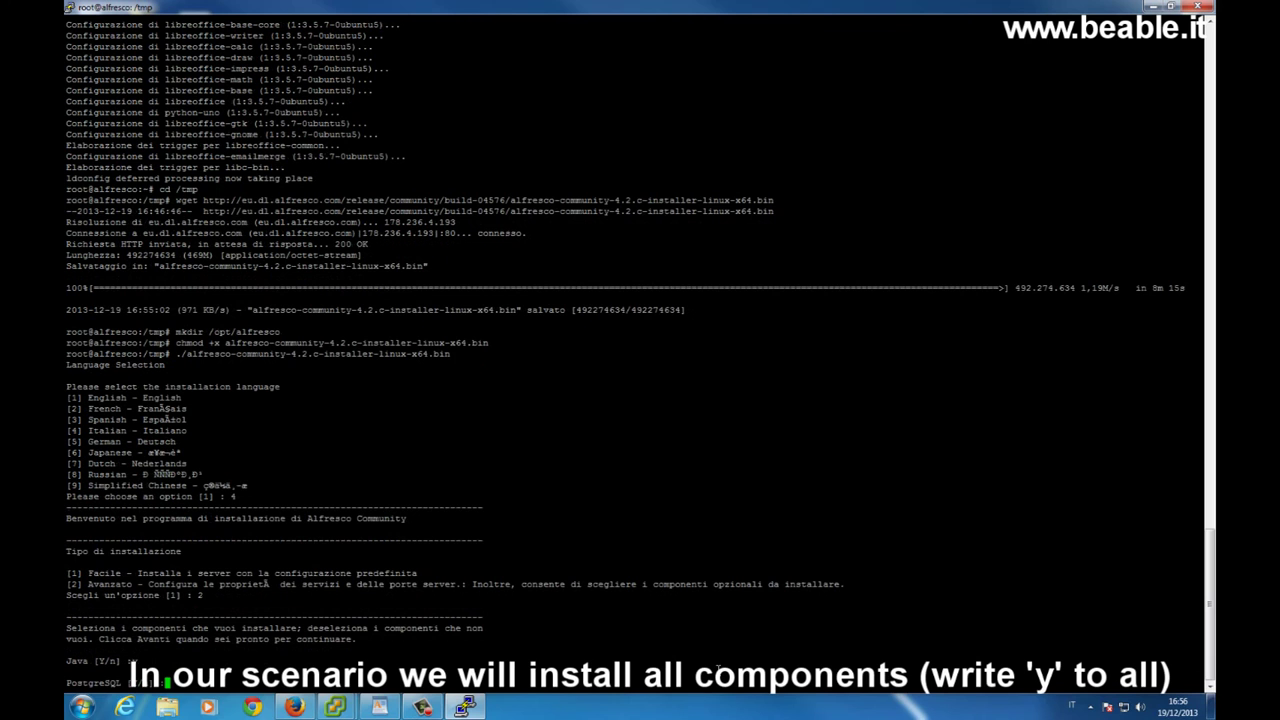
{"action": "type", "text": "y"}
{"action": "key", "text": "Return"}
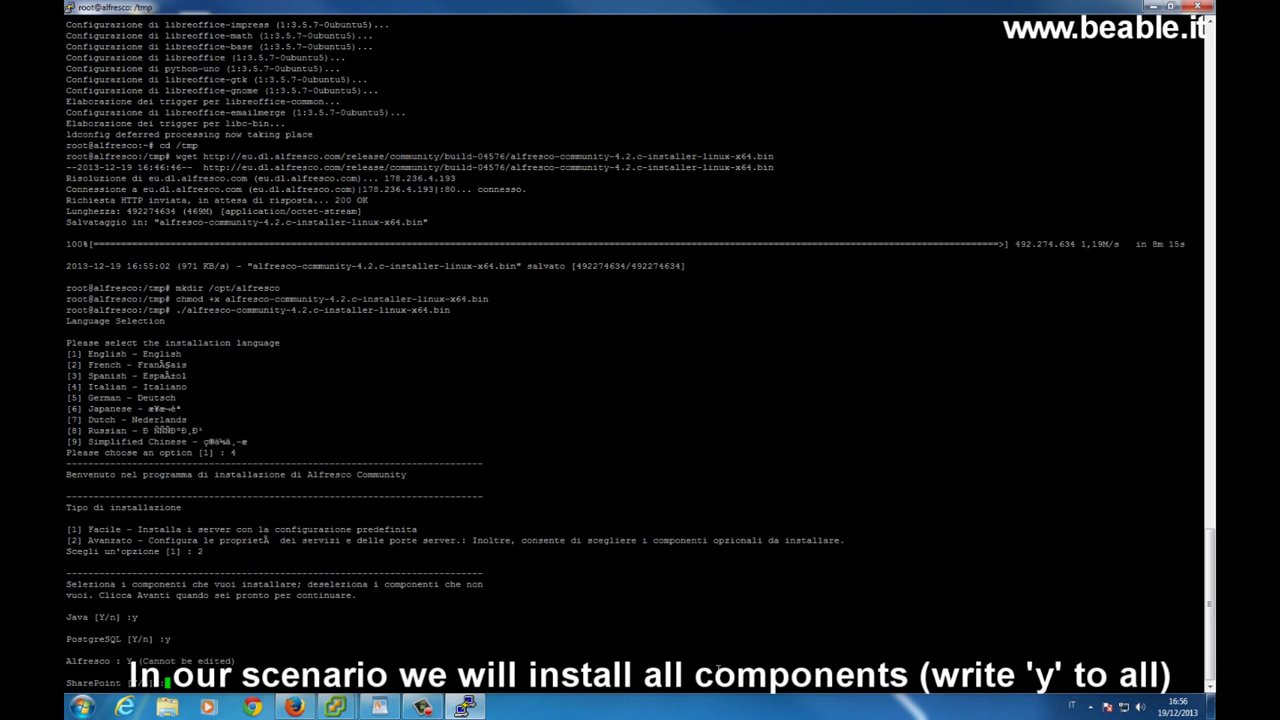
{"action": "type", "text": "y"}
{"action": "key", "text": "Return"}
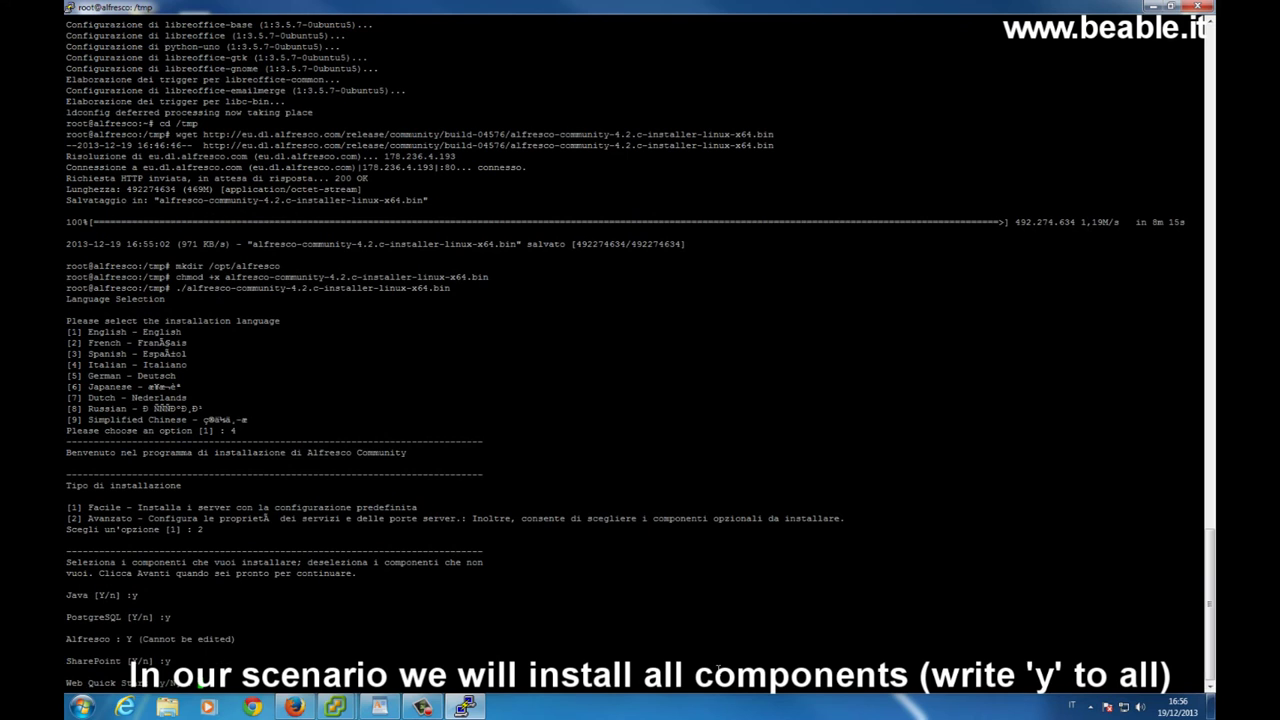
{"action": "type", "text": "y"}
{"action": "key", "text": "Return"}
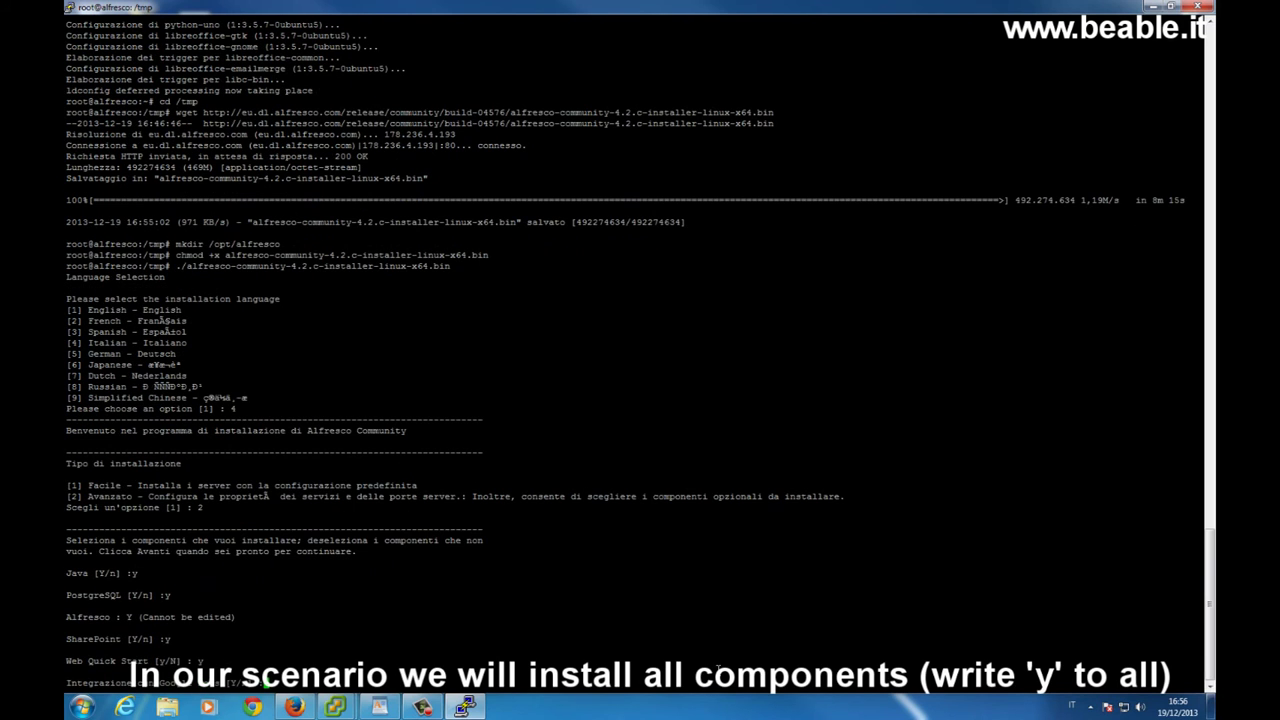
{"action": "type", "text": "y"}
{"action": "key", "text": "Return"}
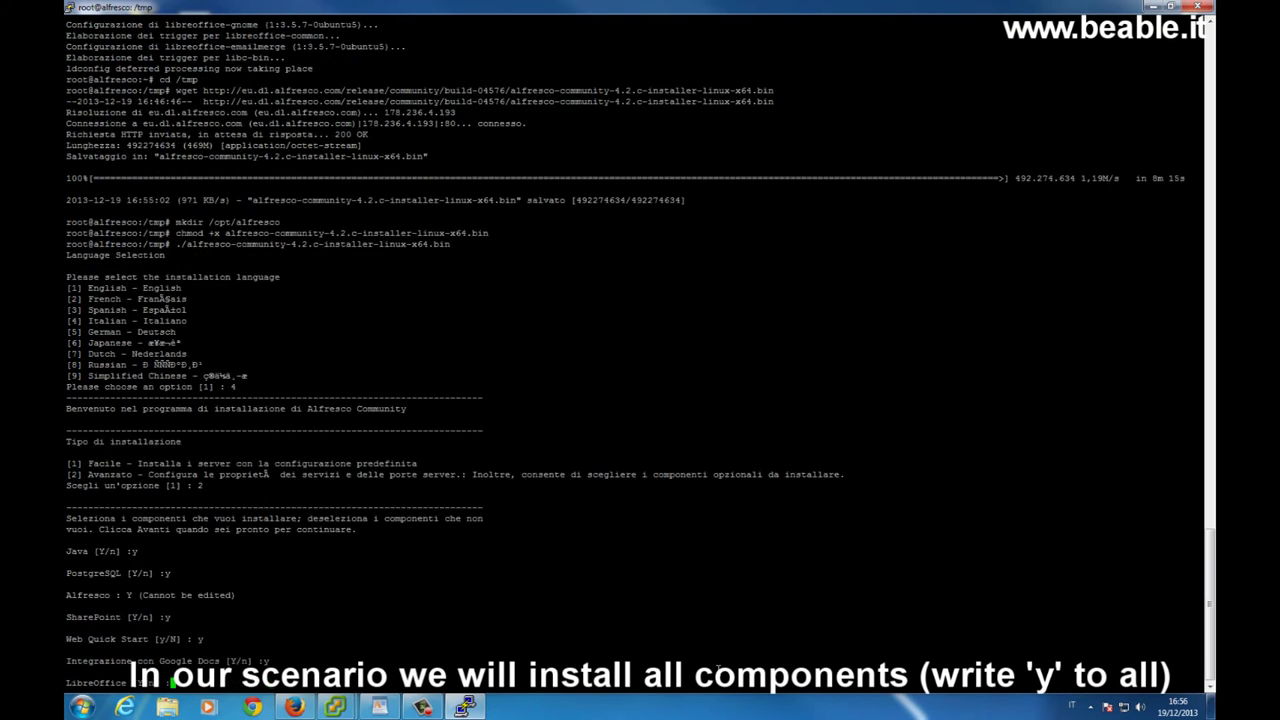
{"action": "type", "text": "y"}
{"action": "key", "text": "Return"}
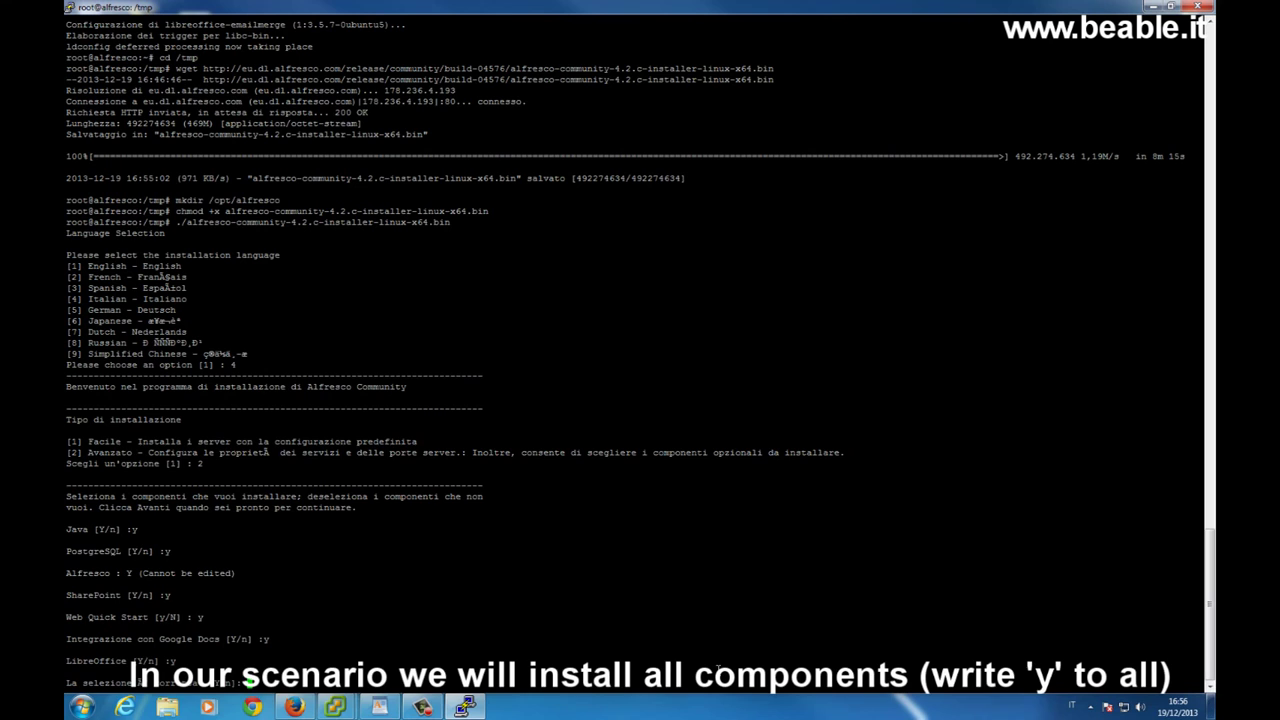
{"action": "type", "text": "y"}
{"action": "key", "text": "Return"}
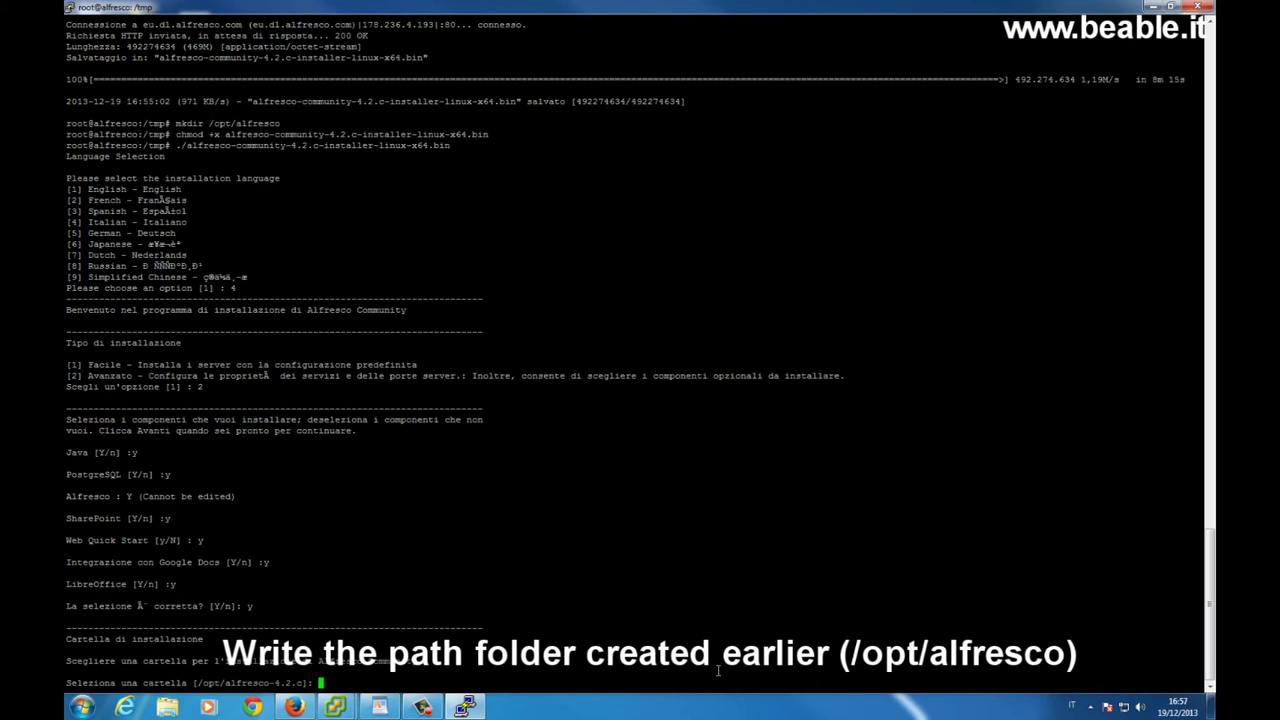
Install to /opt/alfresco, keep database port 5432, and set web server domain 192.168.0.62
{"action": "type", "text": "/opt/alfresco"}
{"action": "key", "text": "Return"}
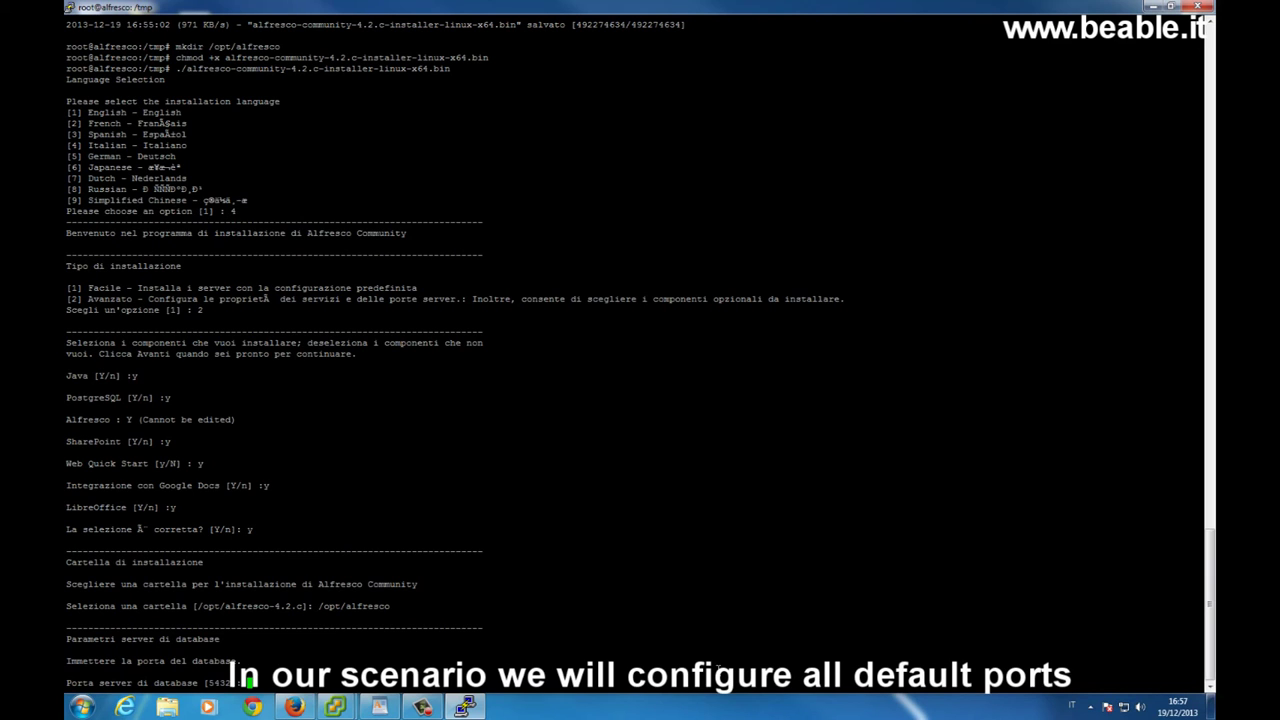
{"action": "key", "text": "Return"}
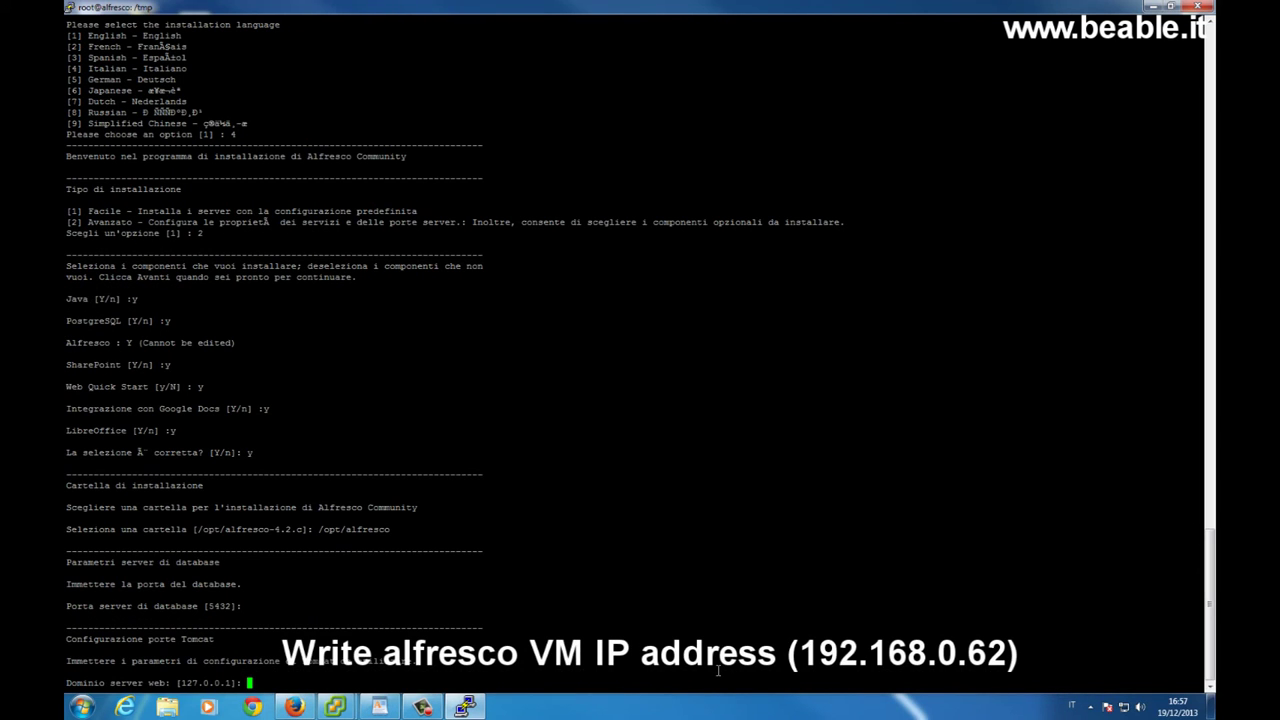
{"action": "type", "text": "192.168.0.62"}
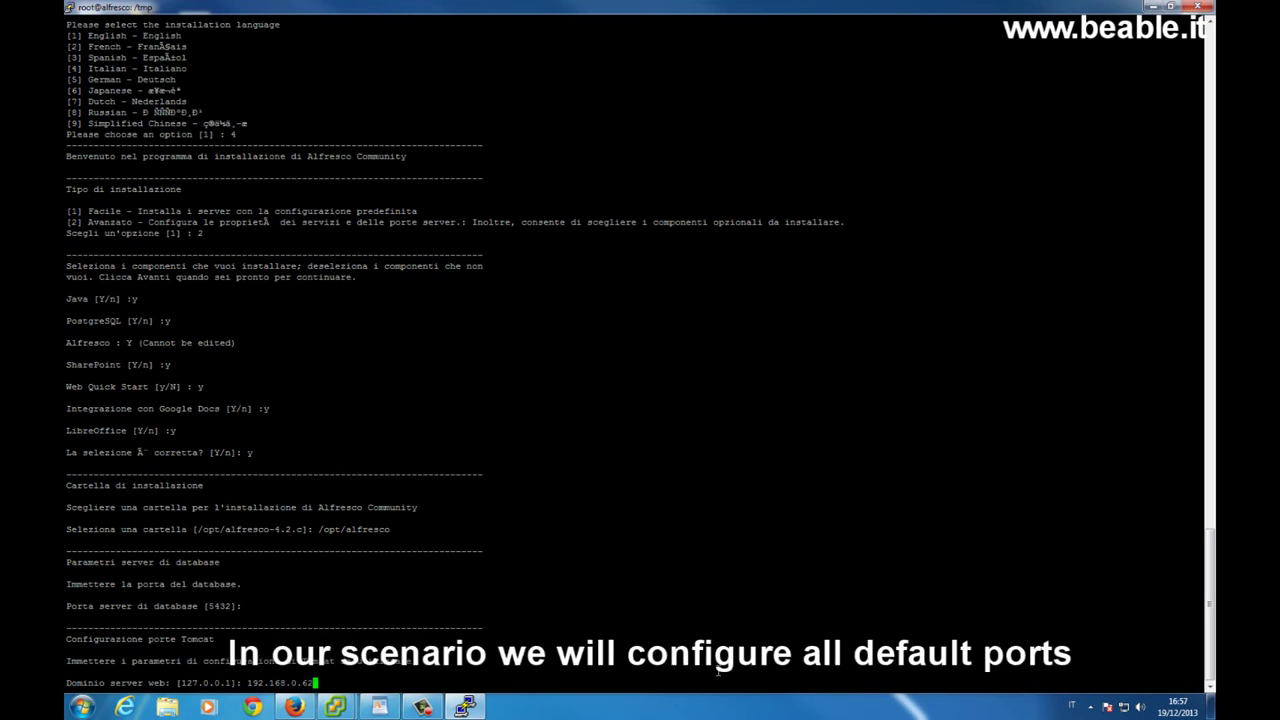
{"action": "key", "text": "Return"}
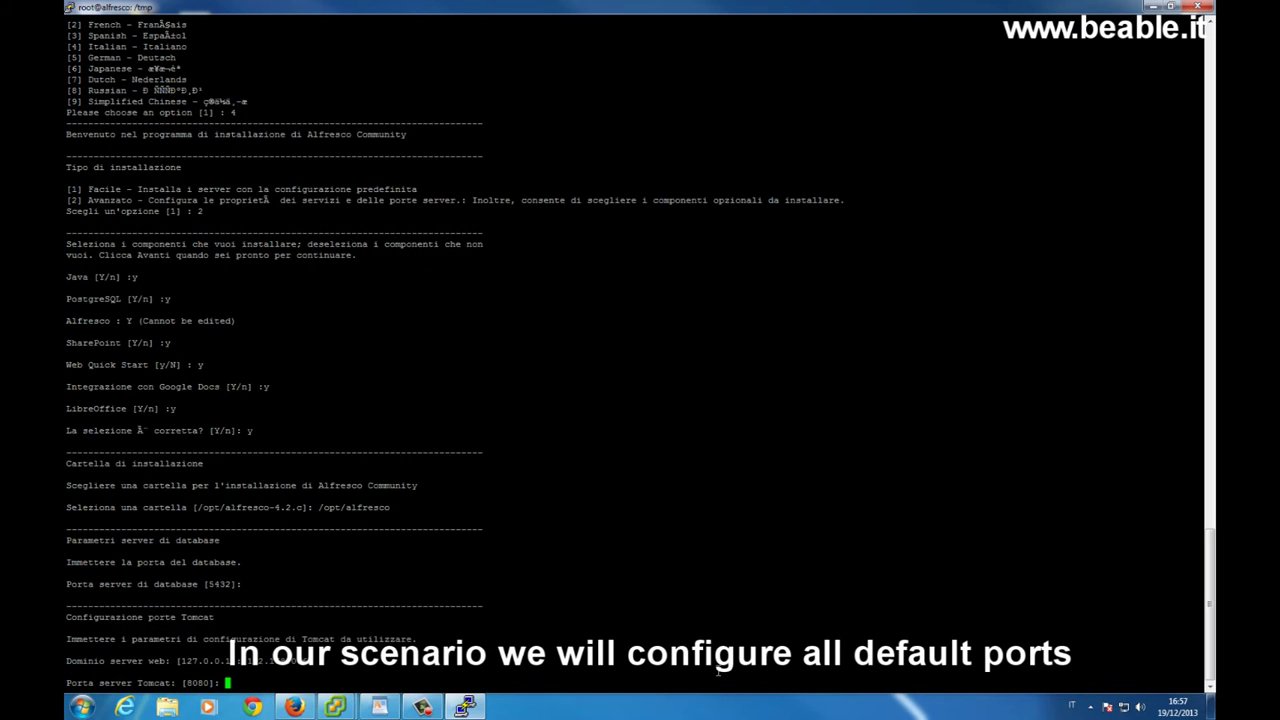
Keep default ports: Tomcat 8080, shutdown 8005, SSL 8443, FTP 21 and RMI 50500
{"action": "key", "text": "Return"}
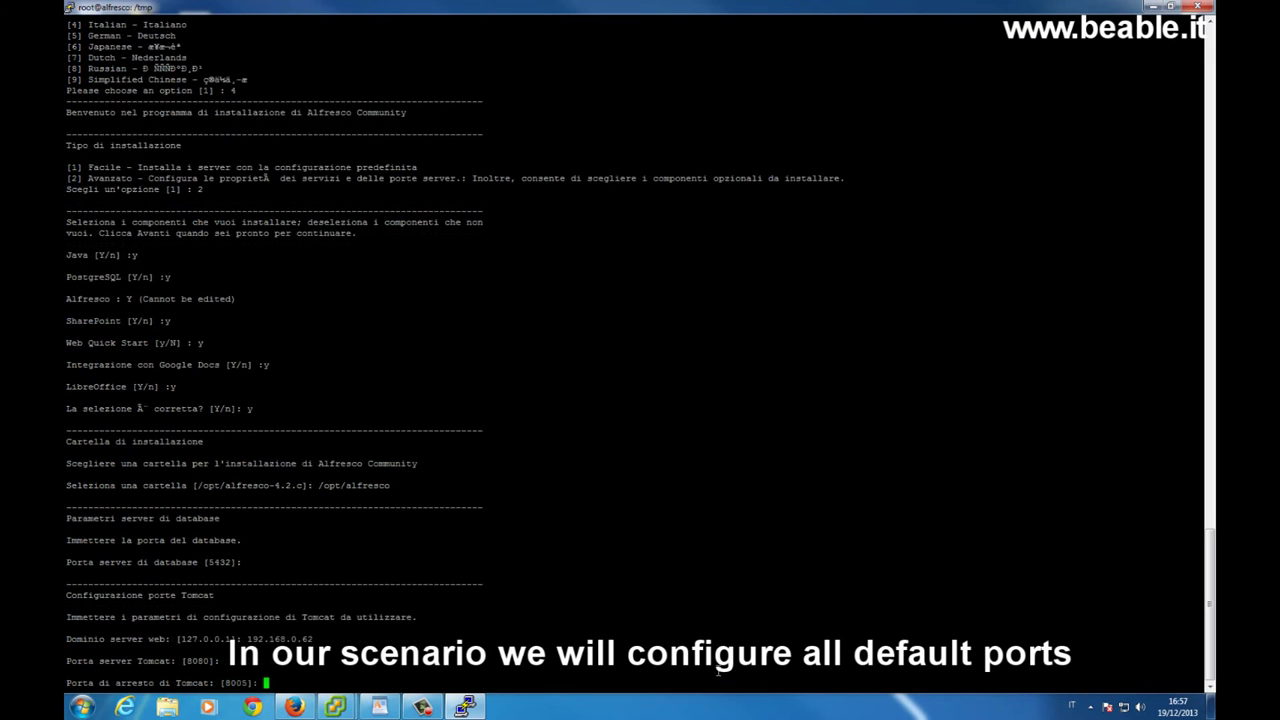
{"action": "key", "text": "Return"}
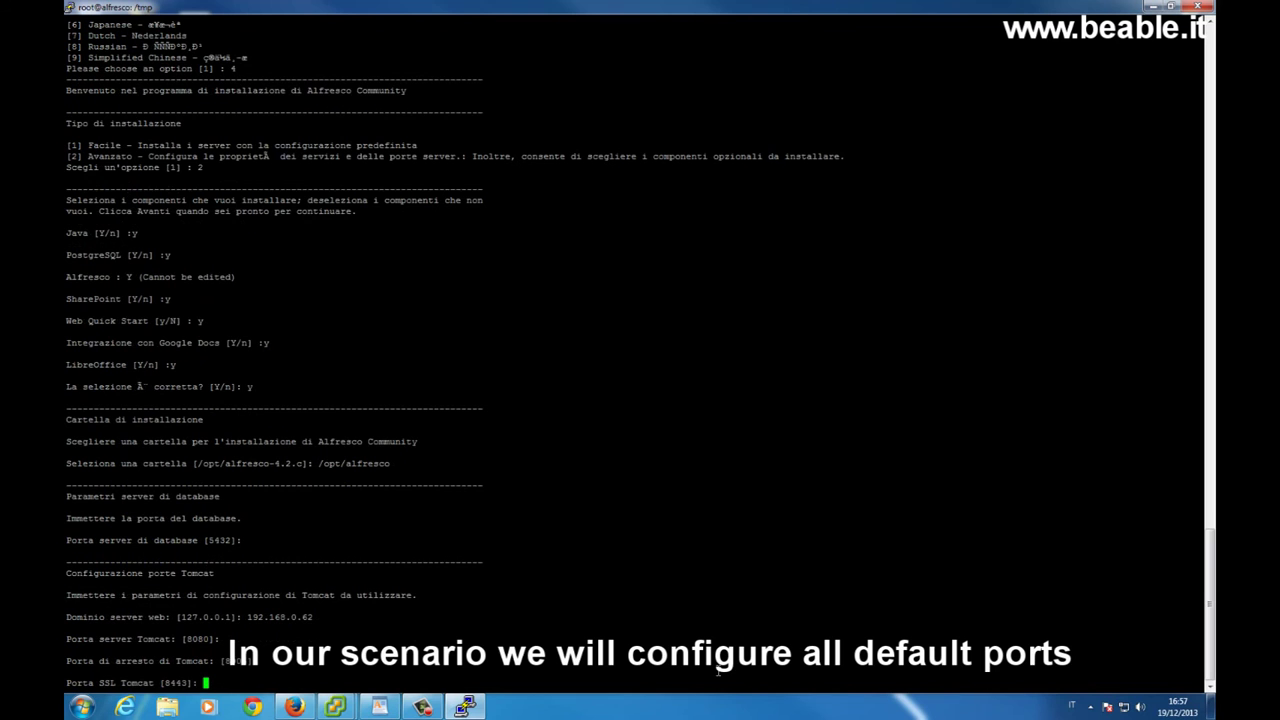
{"action": "key", "text": "Return"}
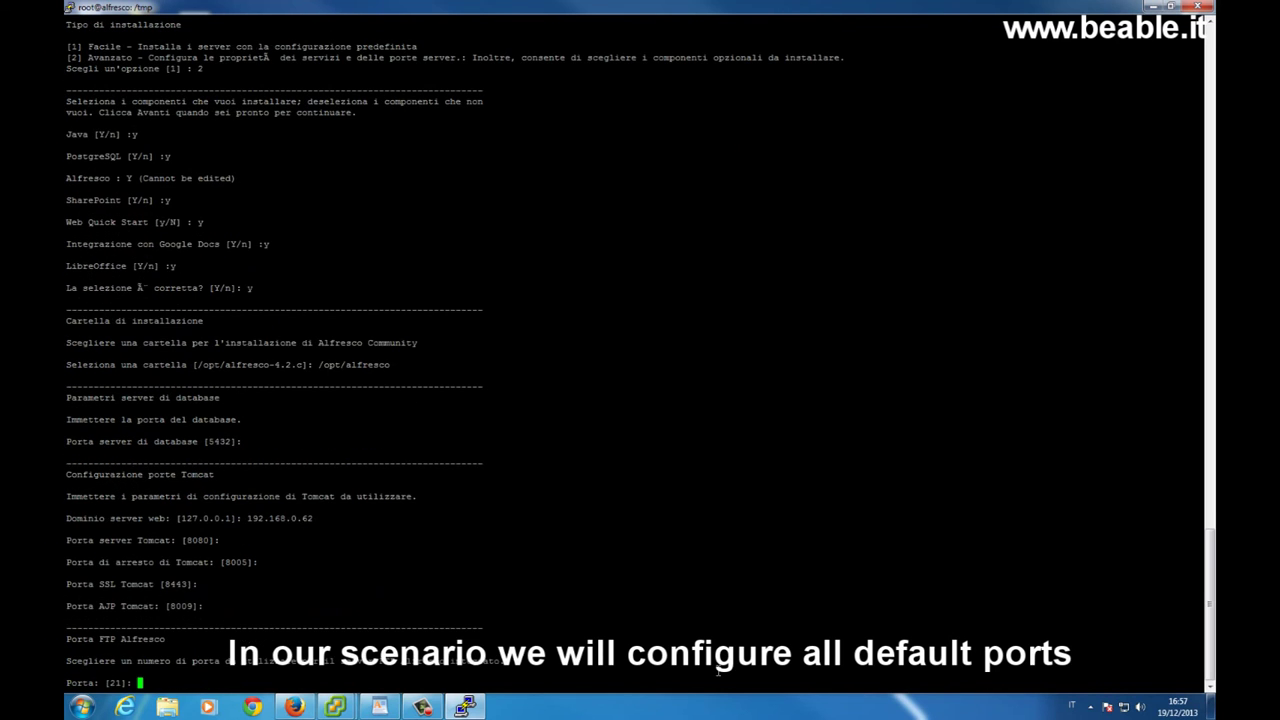
{"action": "key", "text": "Return"}
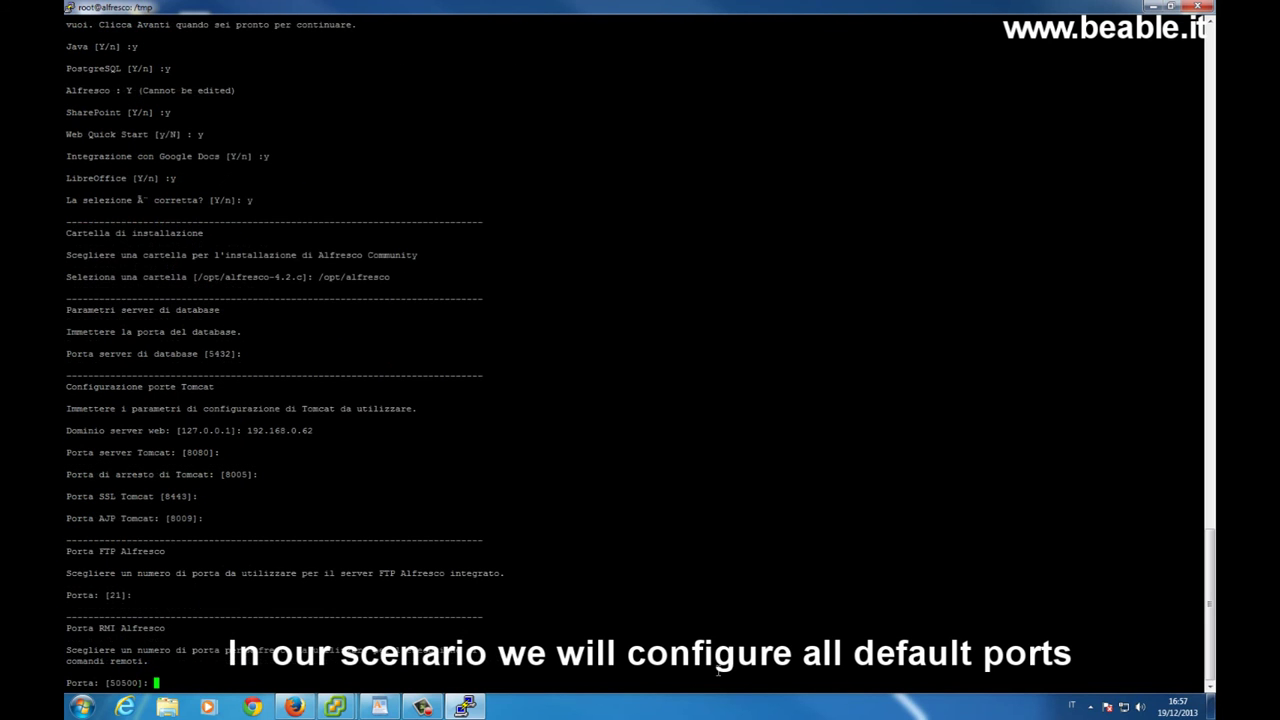
{"action": "key", "text": "Return"}
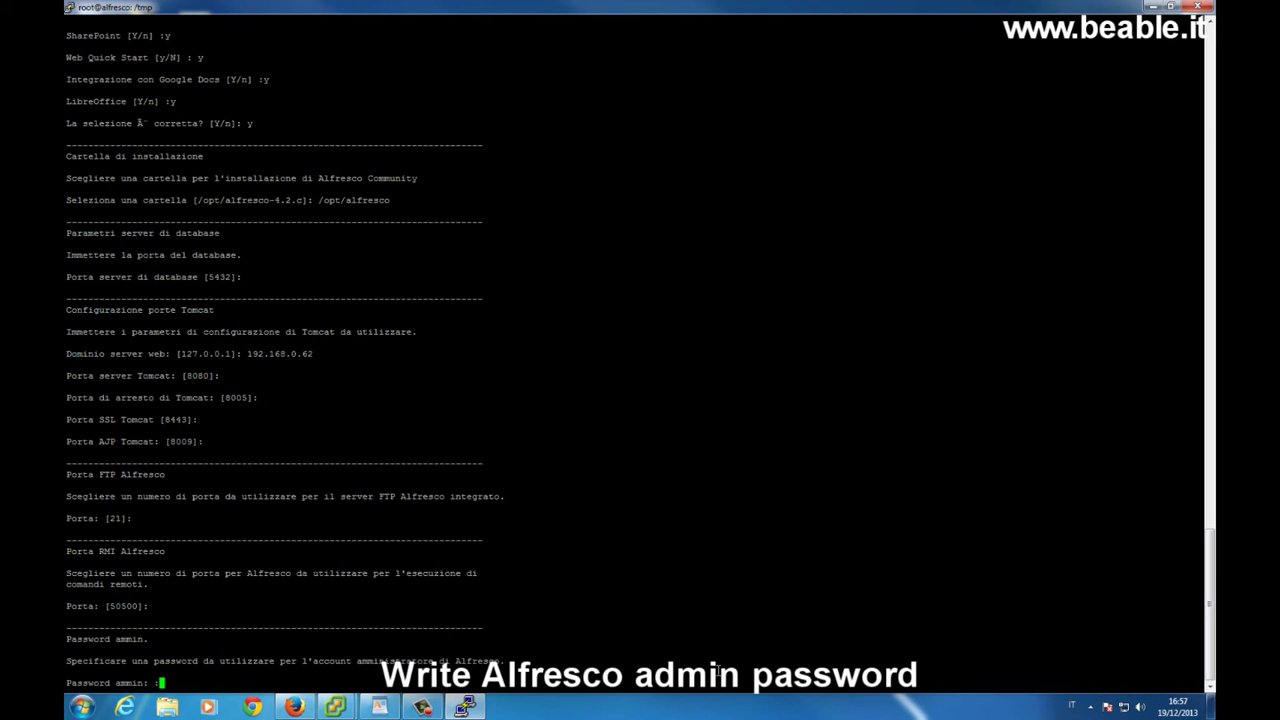
Confirm the admin password, keep SharePoint port 7070, and choose to install Alfresco as a service
{"action": "key", "text": "Return"}
{"action": "key", "text": "Return"}
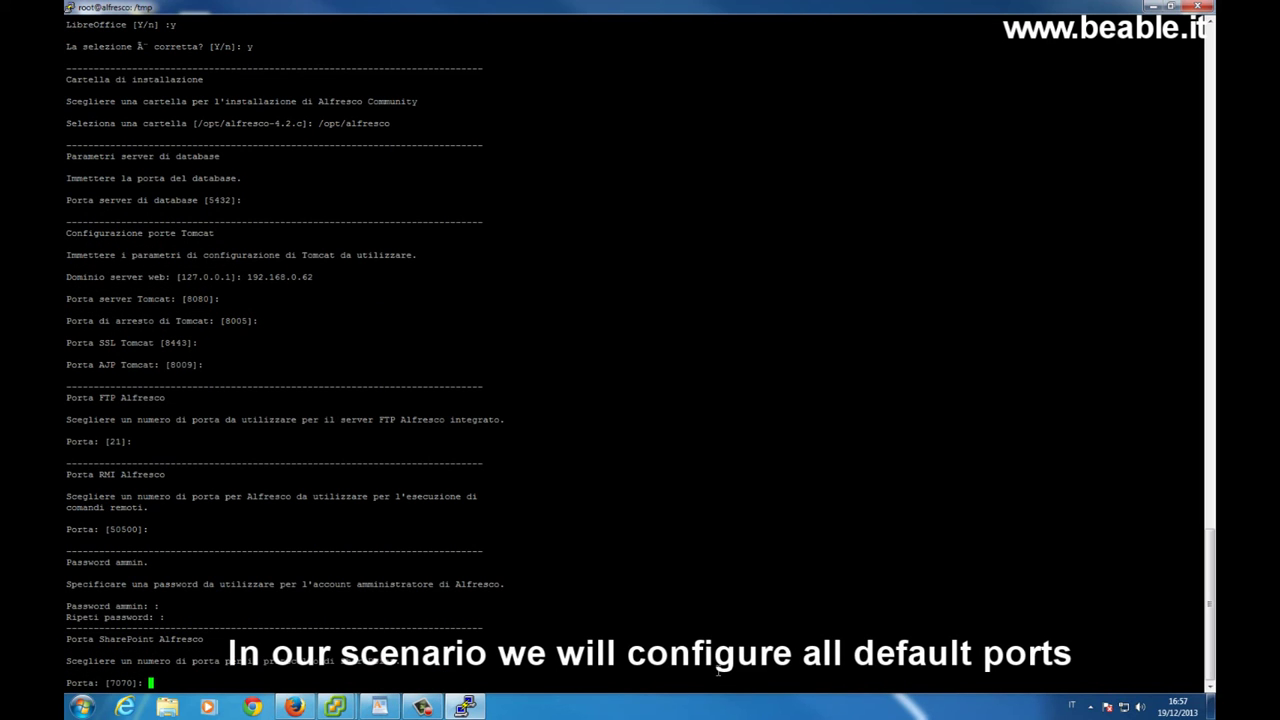
{"action": "key", "text": "Return"}
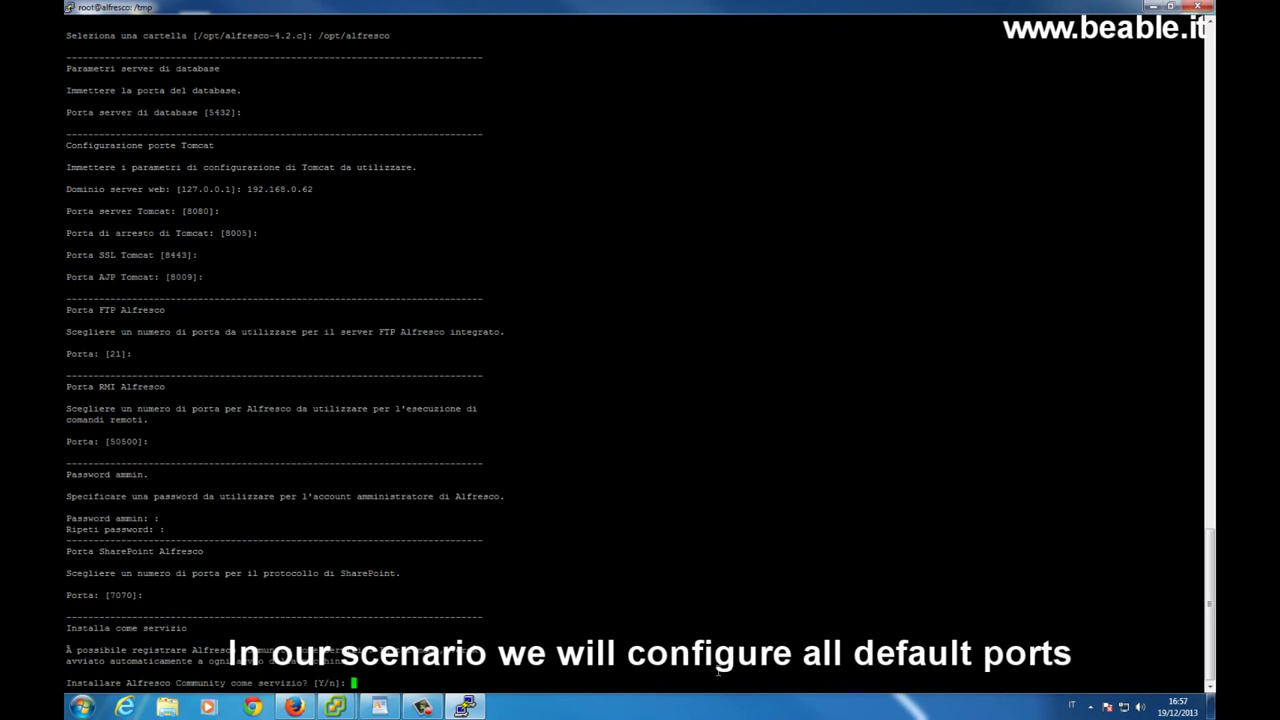
{"action": "type", "text": "Y"}
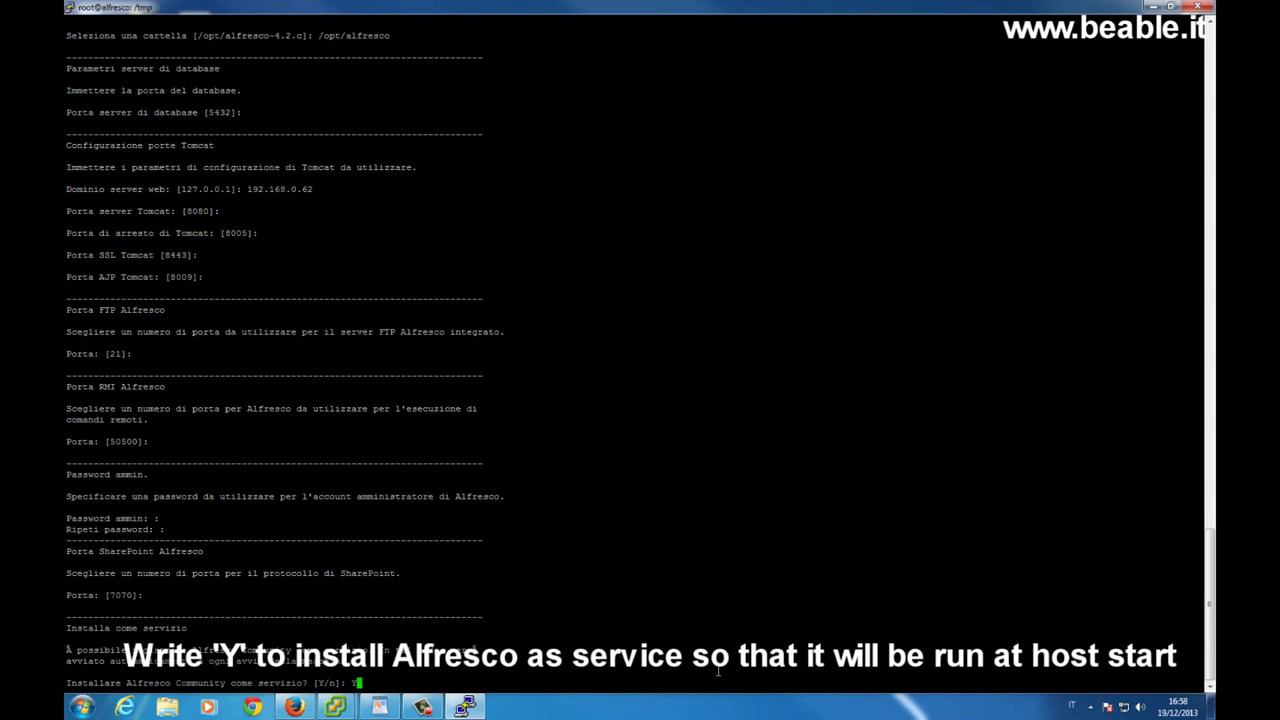
{"action": "key", "text": "Return"}
{"action": "key", "text": "Return"}
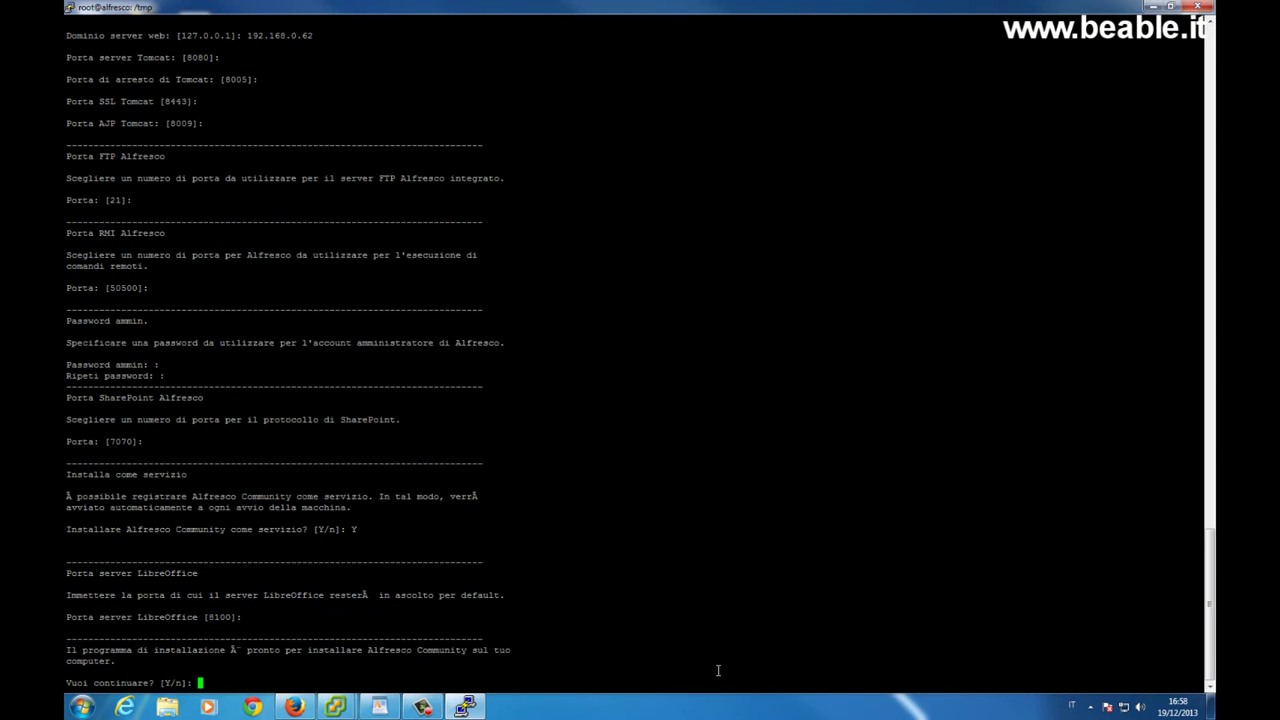
Run the Alfresco installation and decline viewing the readme file
{"action": "type", "text": "Y"}
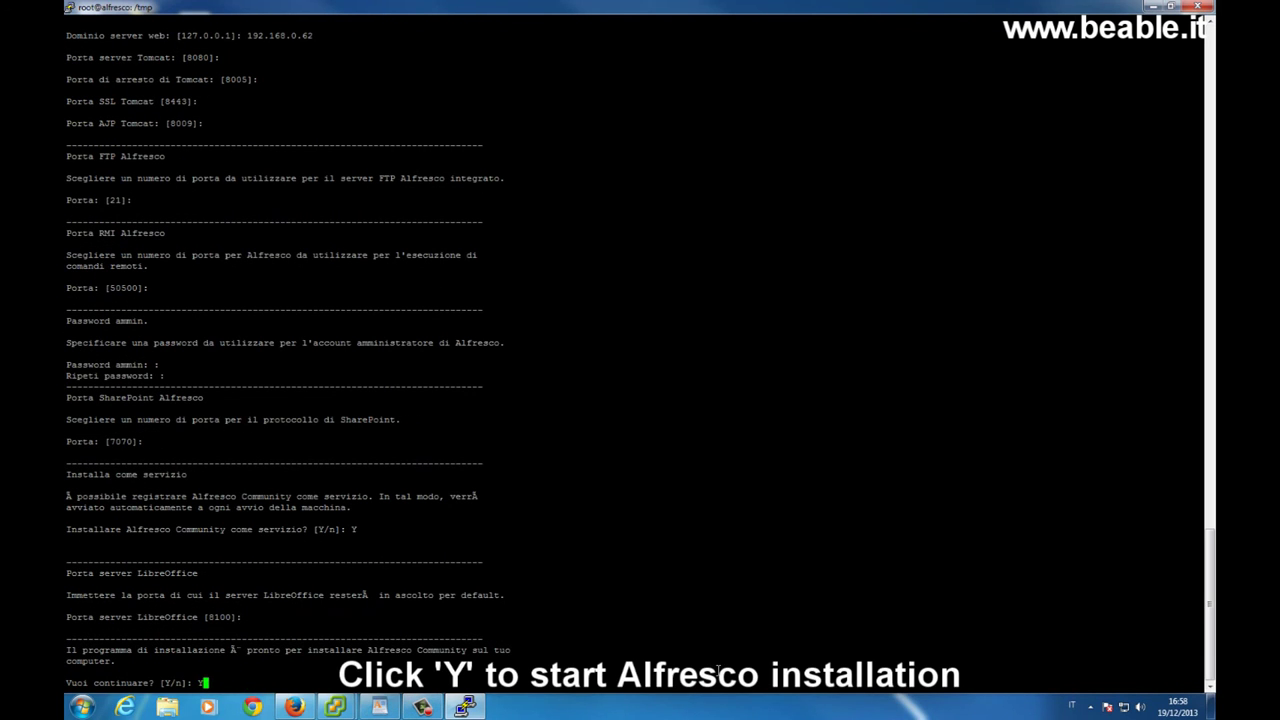
{"action": "key", "text": "Return"}
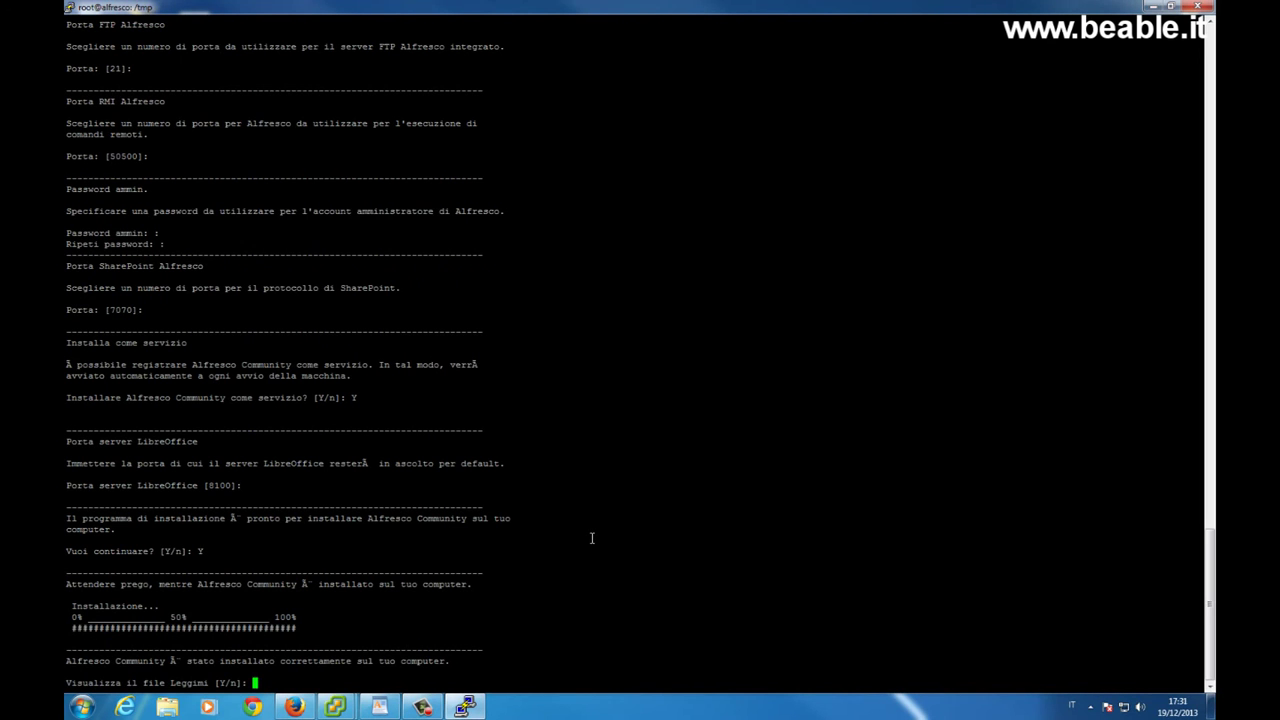
{"action": "type", "text": "n"}
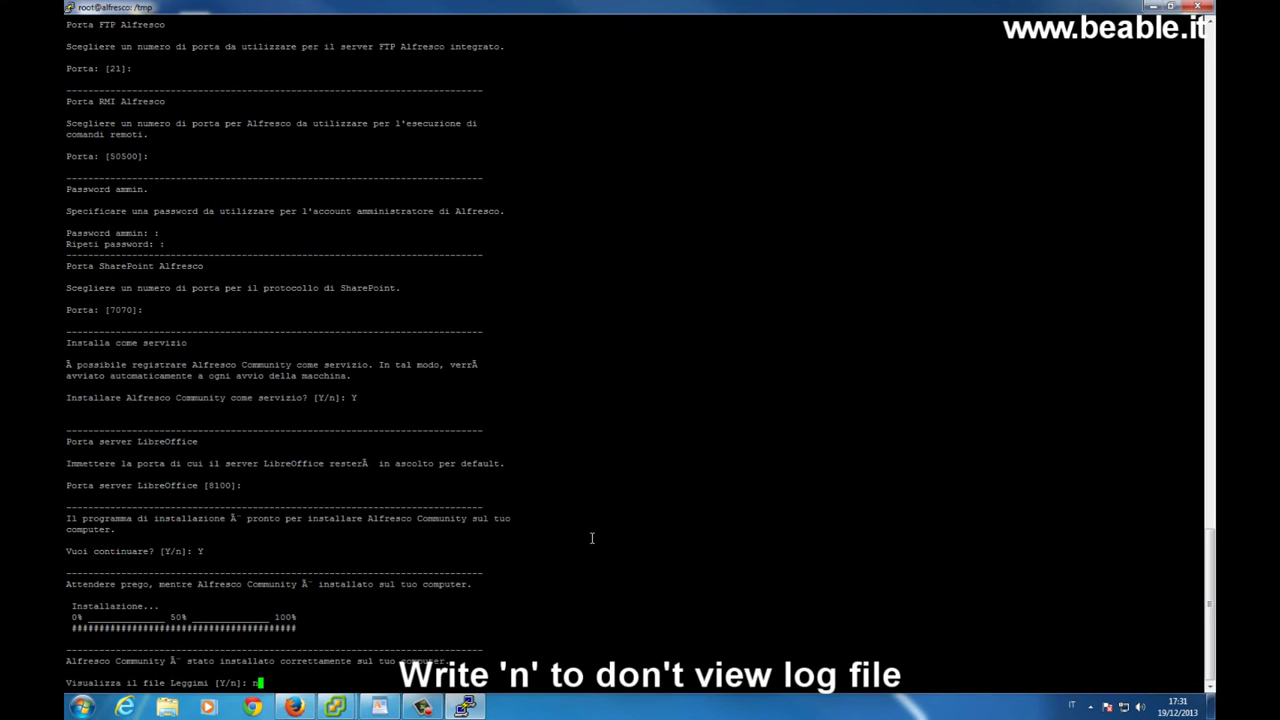
{"action": "key", "text": "Return"}
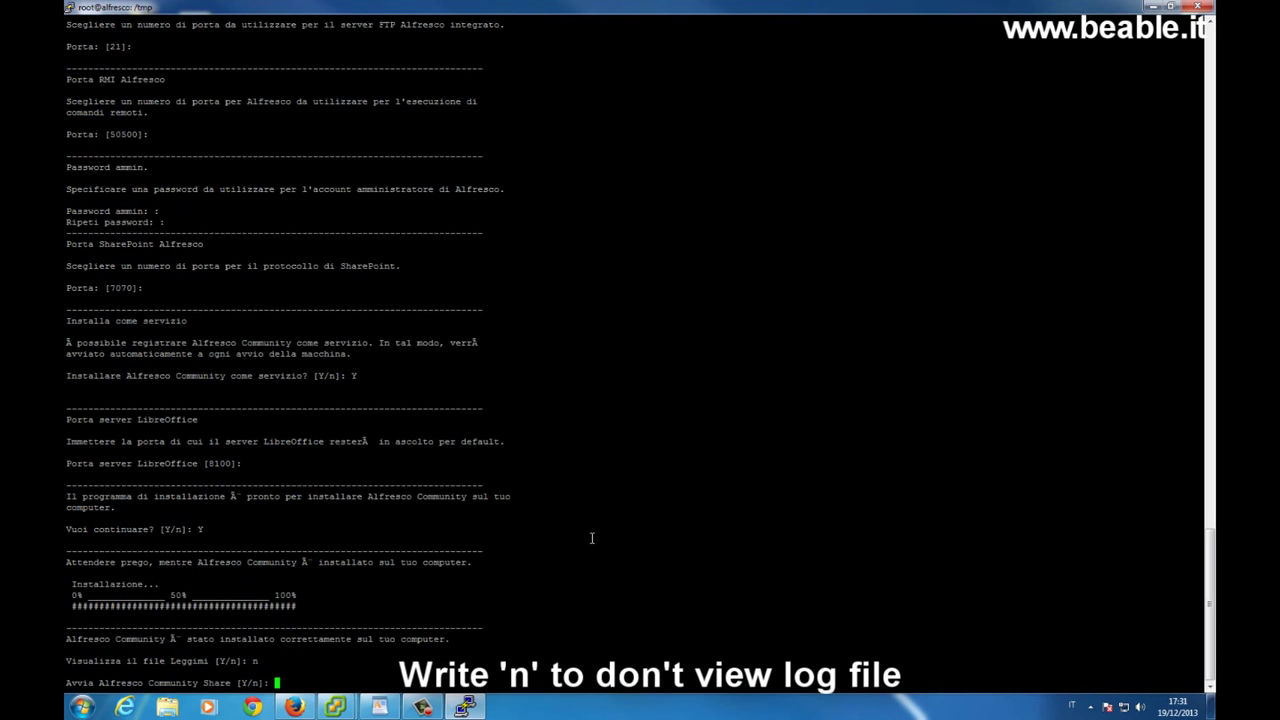
Start the Alfresco Community Share services, then bring the Firefox window forward
{"action": "type", "text": "Y"}
{"action": "key", "text": "Return"}
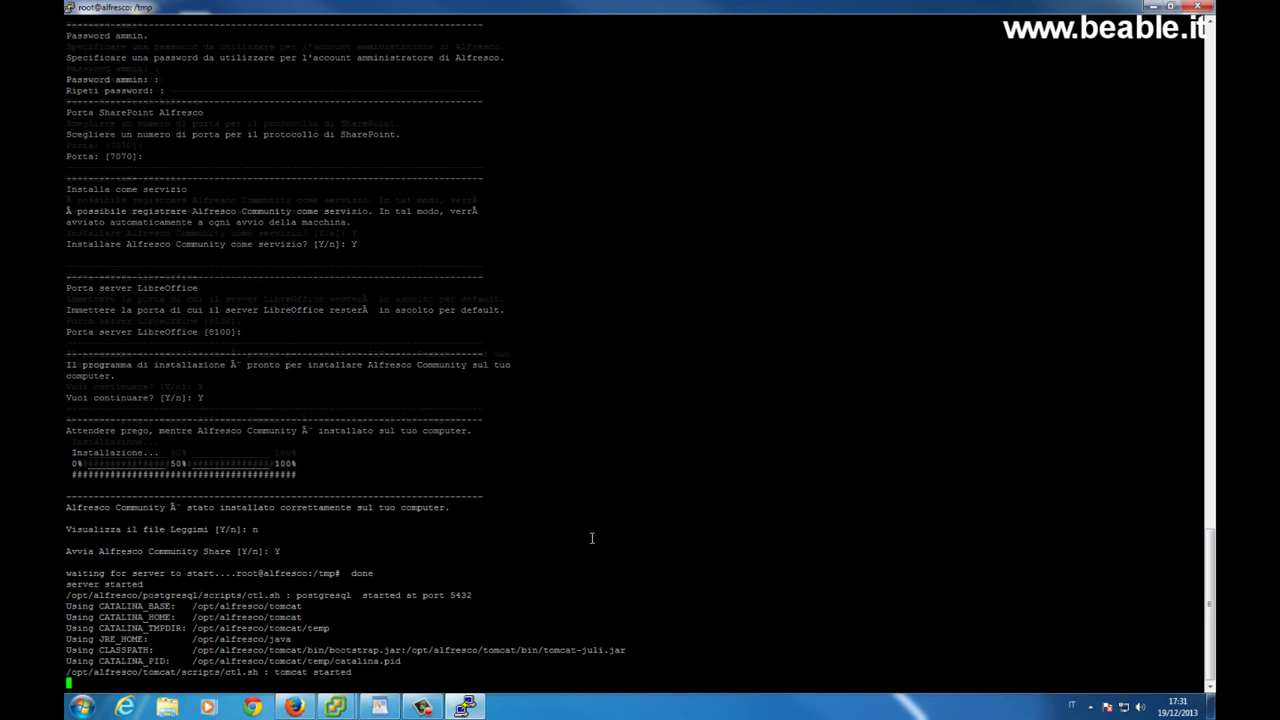
{"action": "key", "text": "Return"}
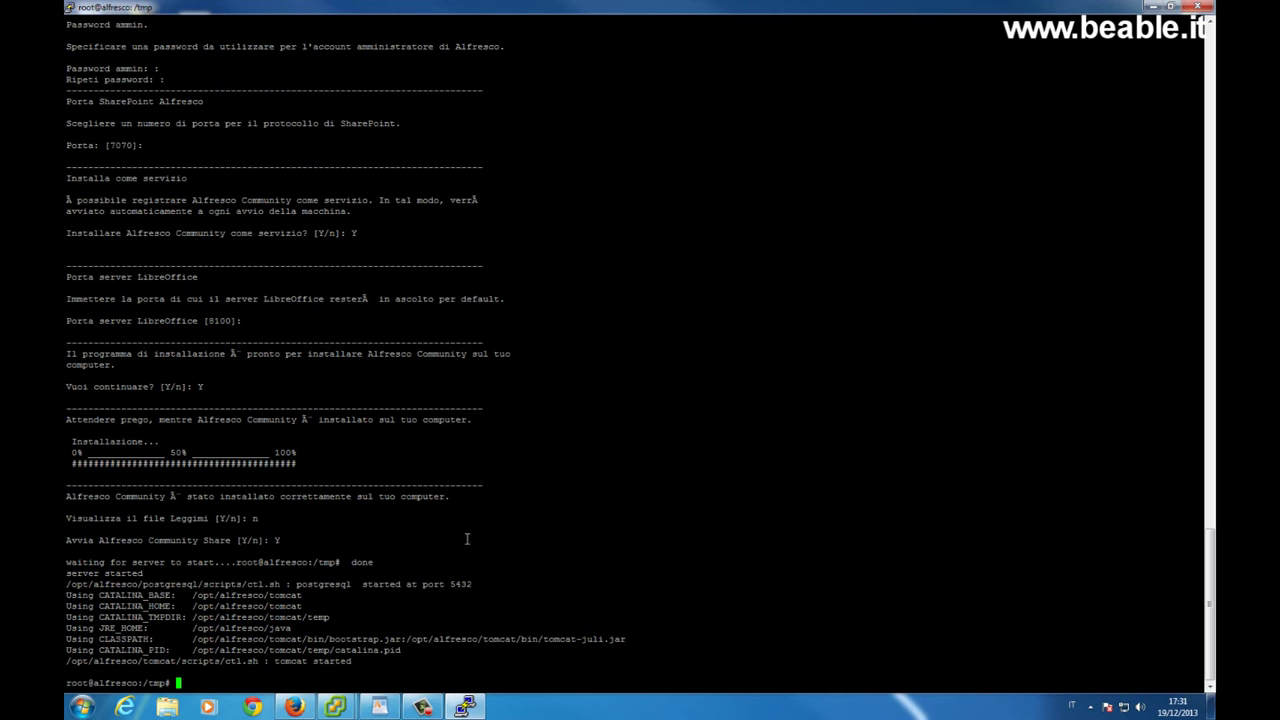
{"action": "left_click", "coordinate": [294, 707]}
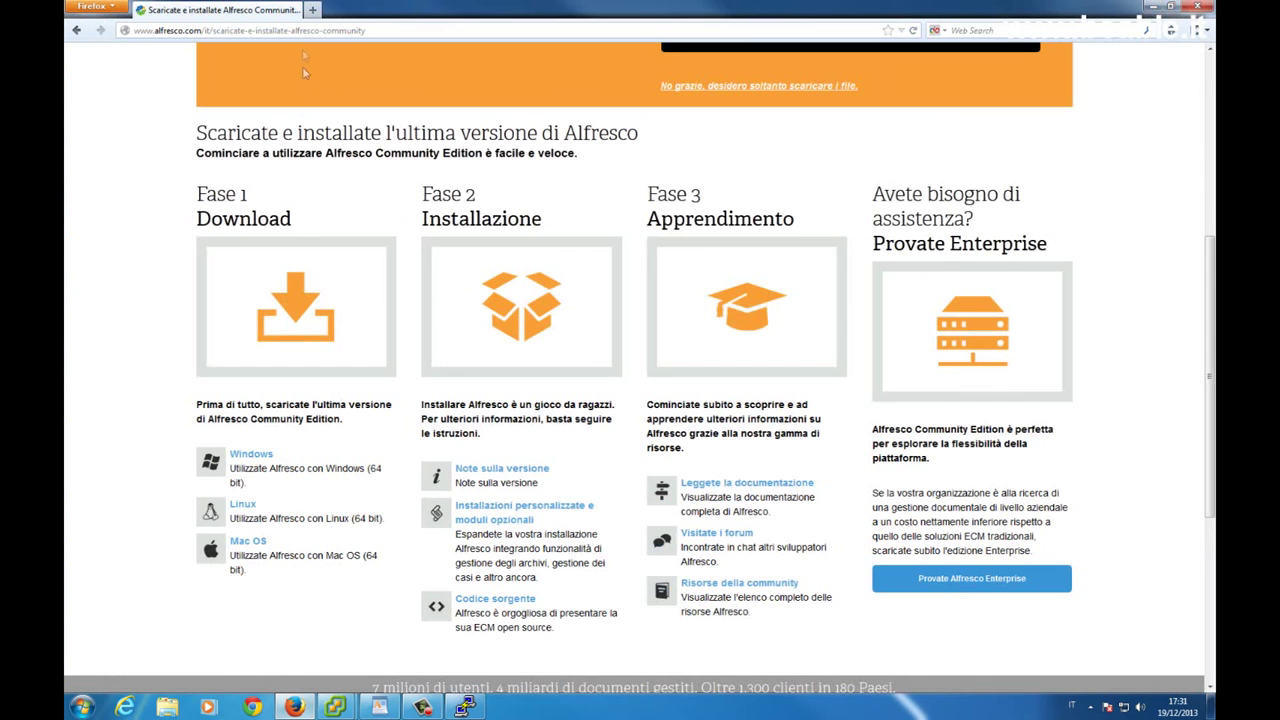
Load 192.168.0.62:8080/share in a new Firefox tab
{"action": "left_click", "coordinate": [312, 9]}
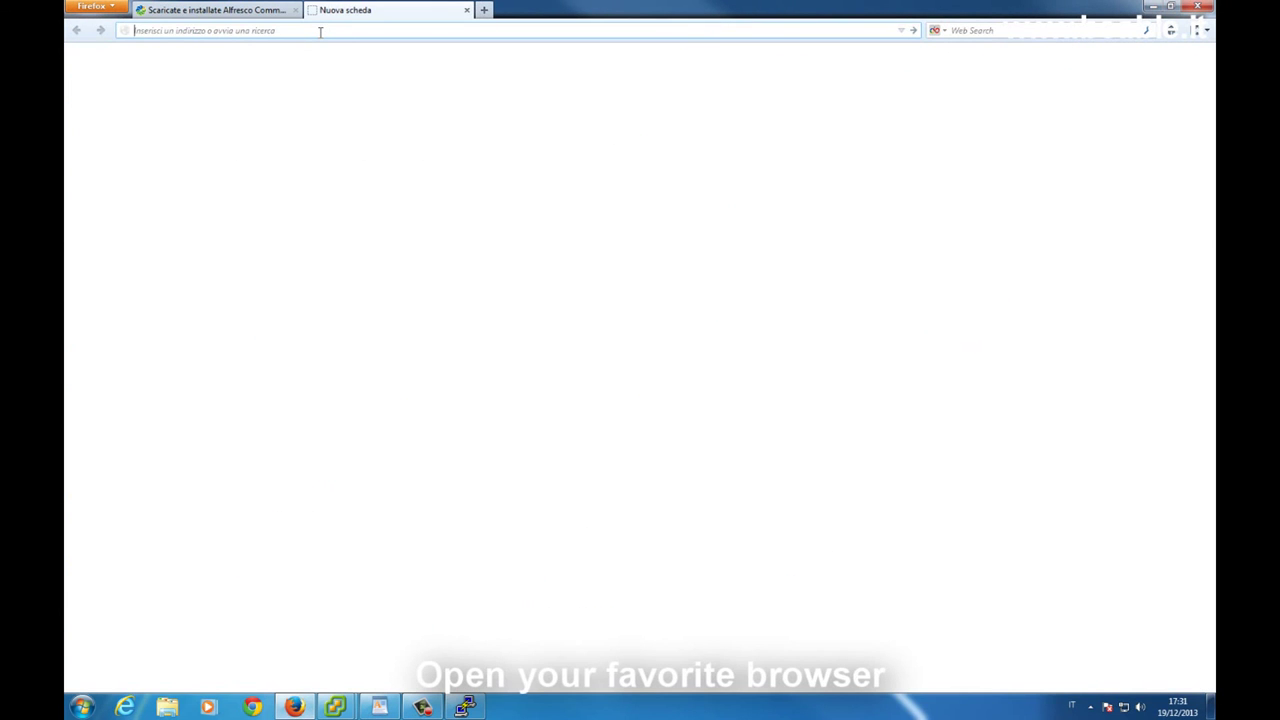
{"action": "type", "text": "192.168.0."}
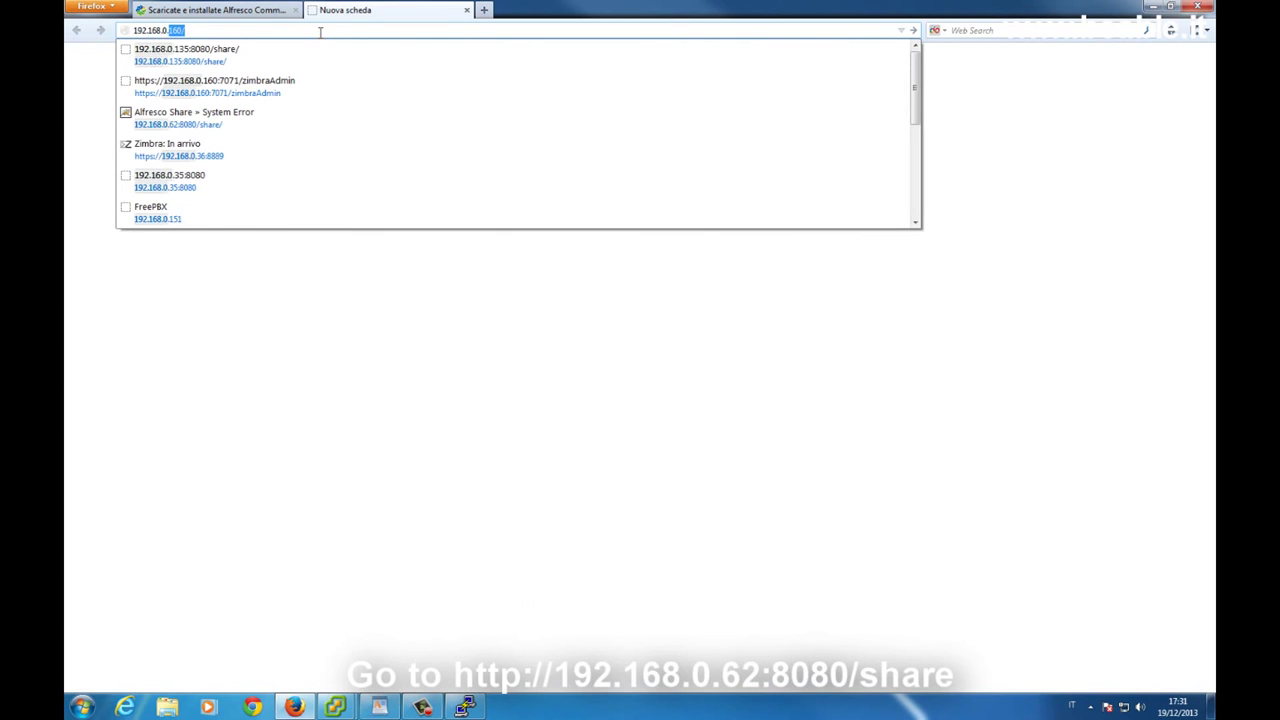
{"action": "type", "text": "62"}
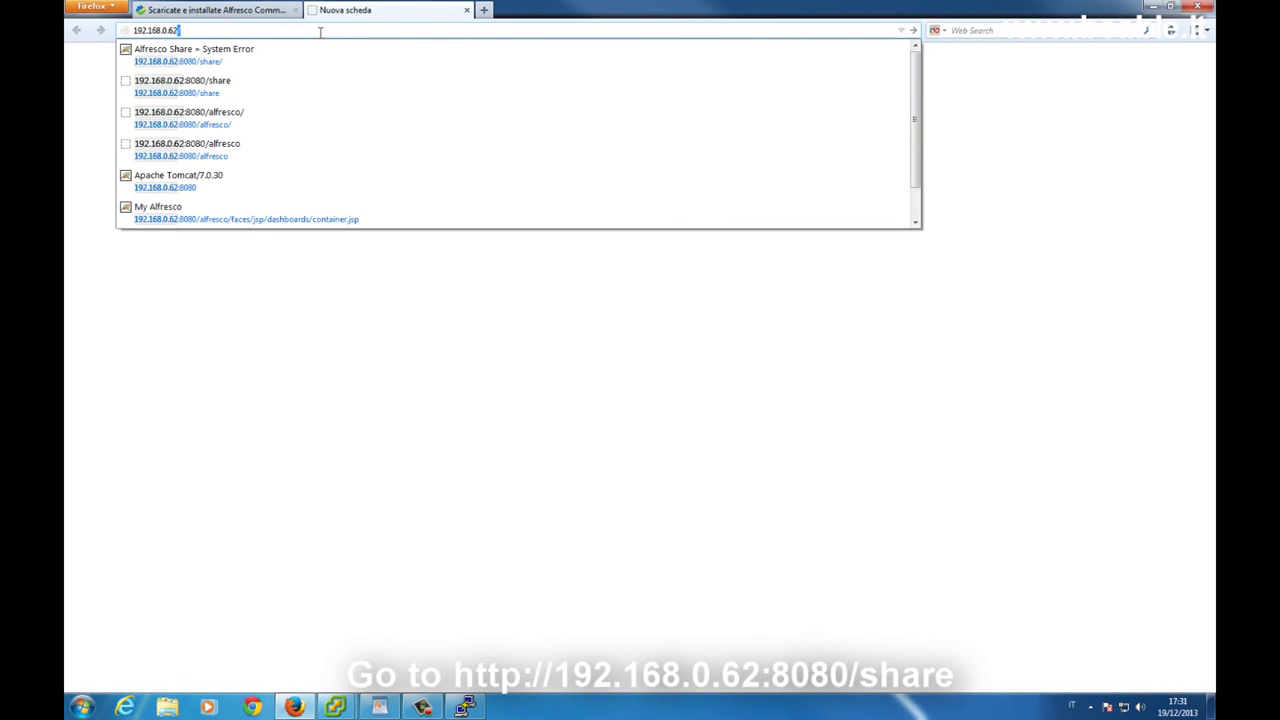
{"action": "key", "text": "Down"}
{"action": "key", "text": "Return"}
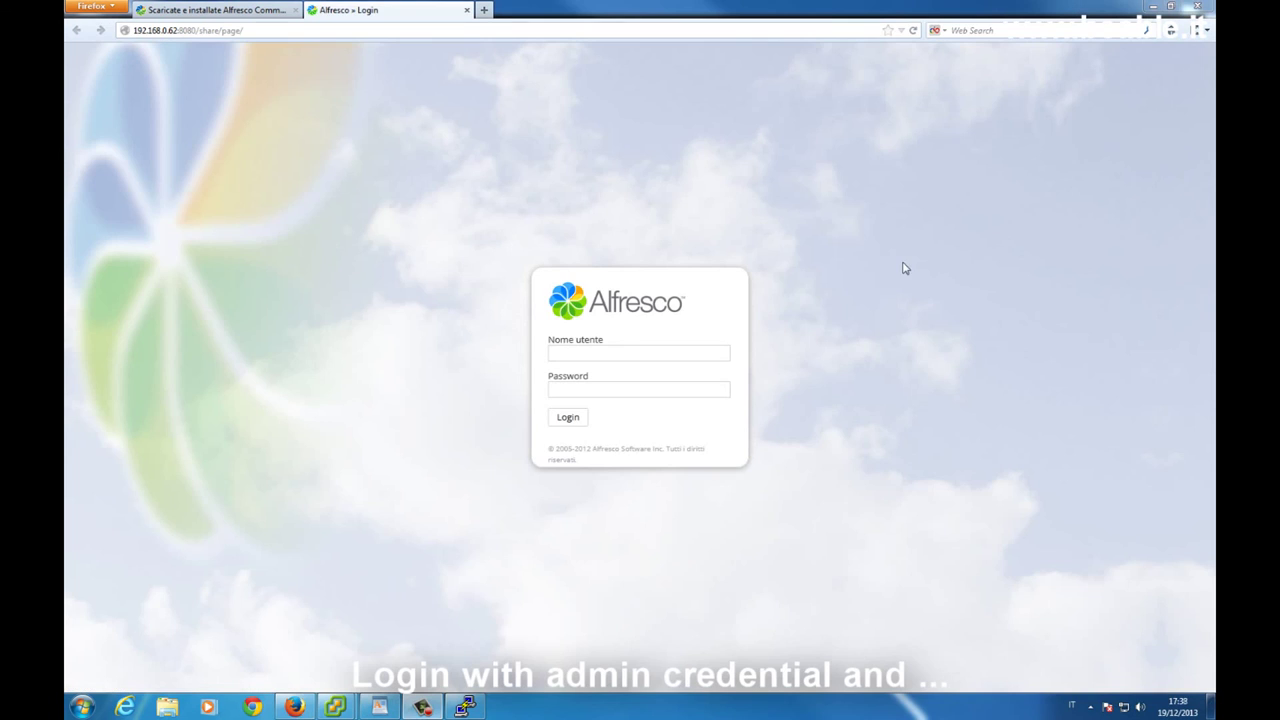
Log in to Alfresco Share as admin with the account password, declining Firefox's offer to save it
{"action": "left_click", "coordinate": [603, 350]}
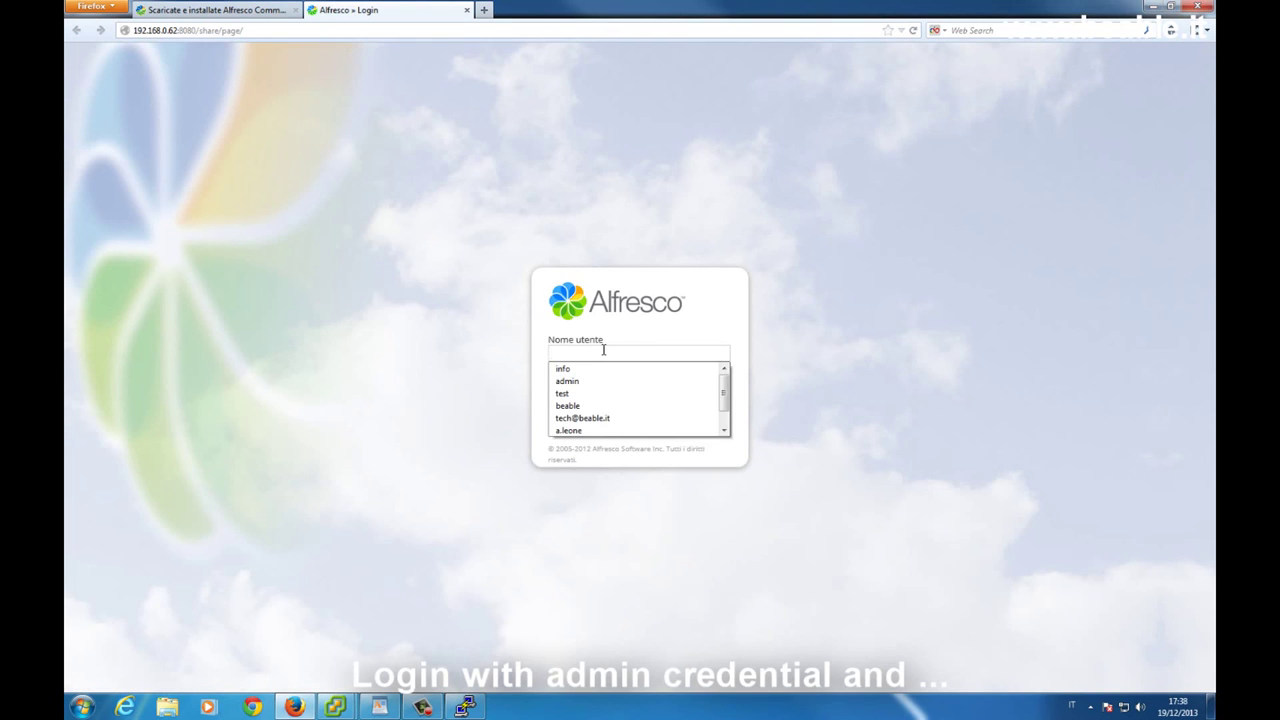
{"action": "left_click", "coordinate": [734, 349]}
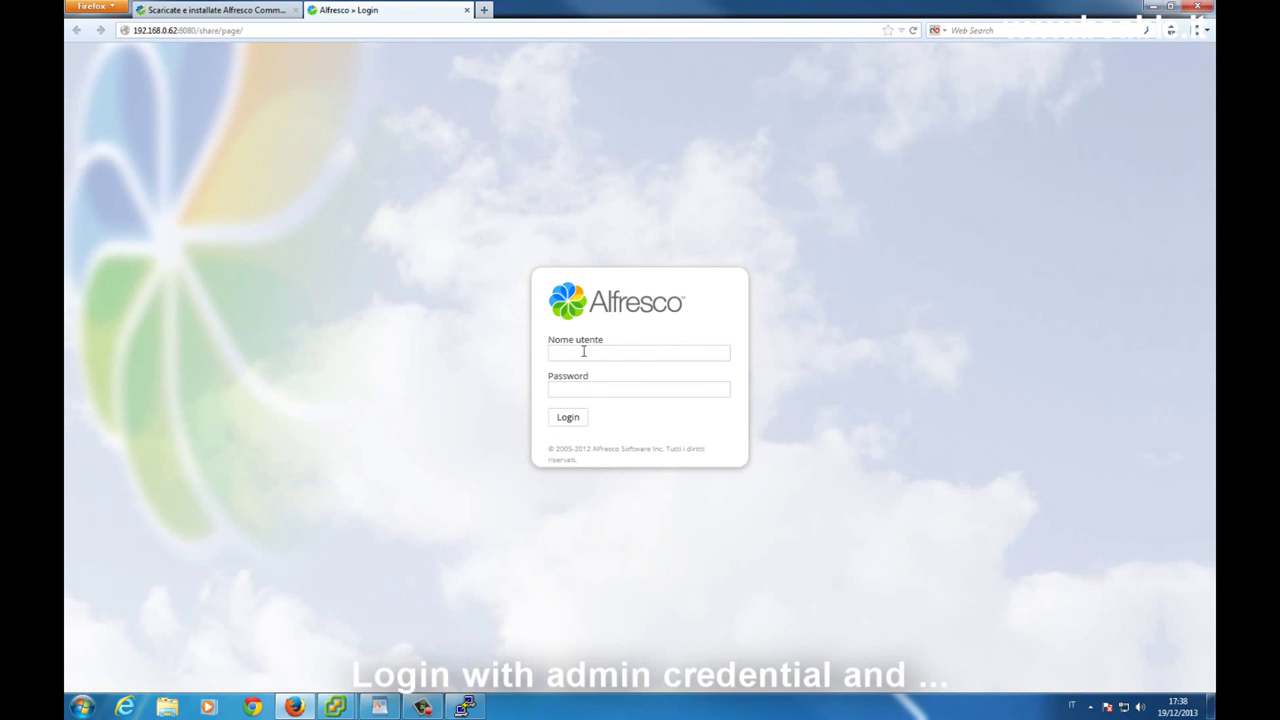
{"action": "type", "text": "admin"}
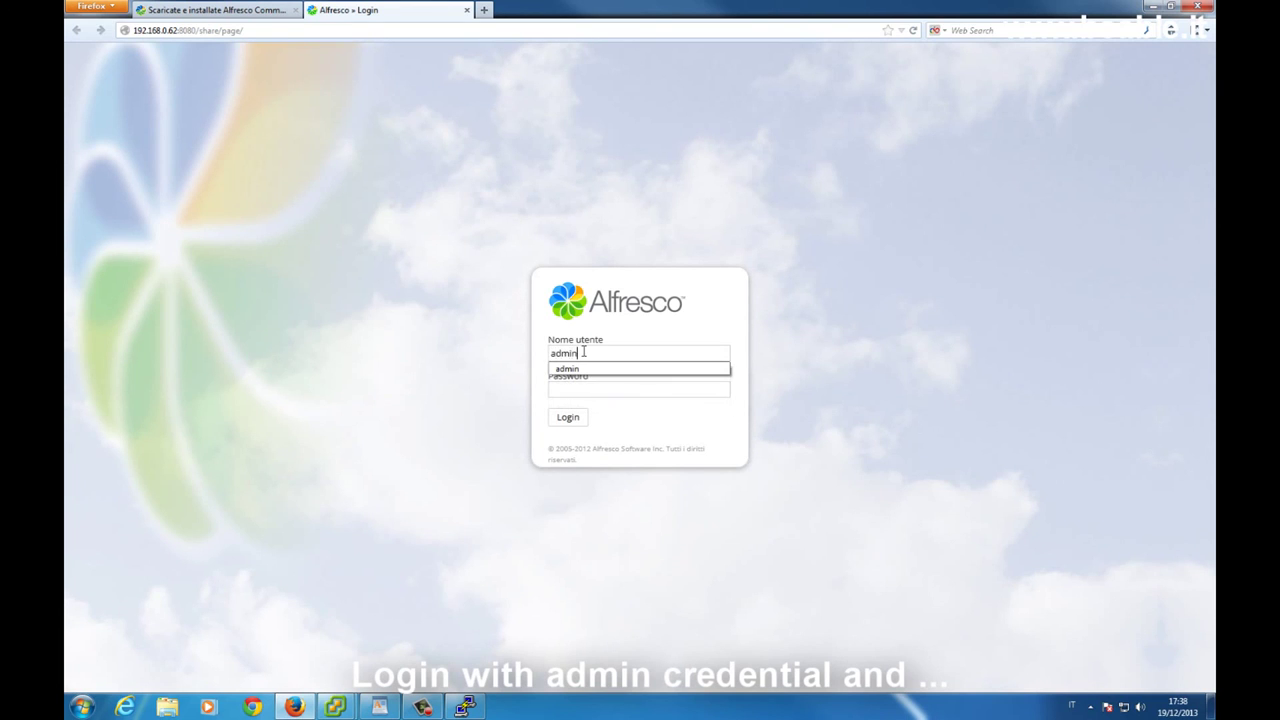
{"action": "key", "text": "Tab"}
{"action": "type", "text": "••••••"}
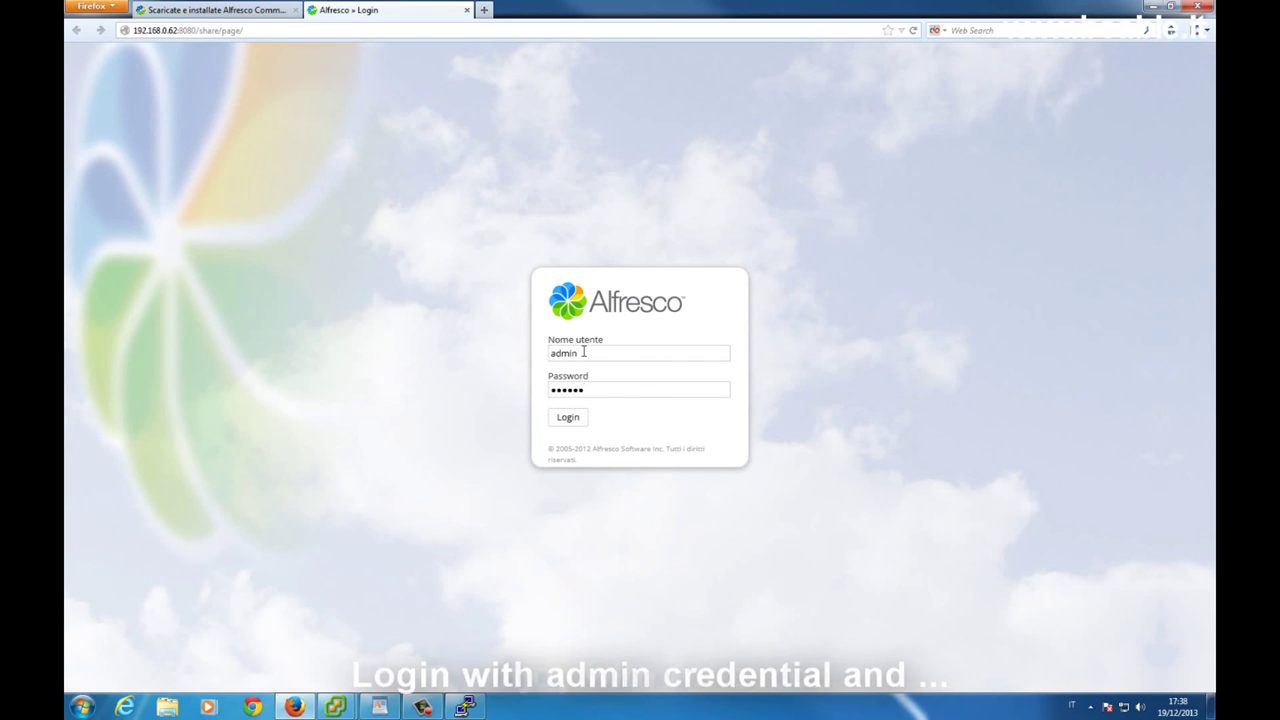
{"action": "key", "text": "Return"}
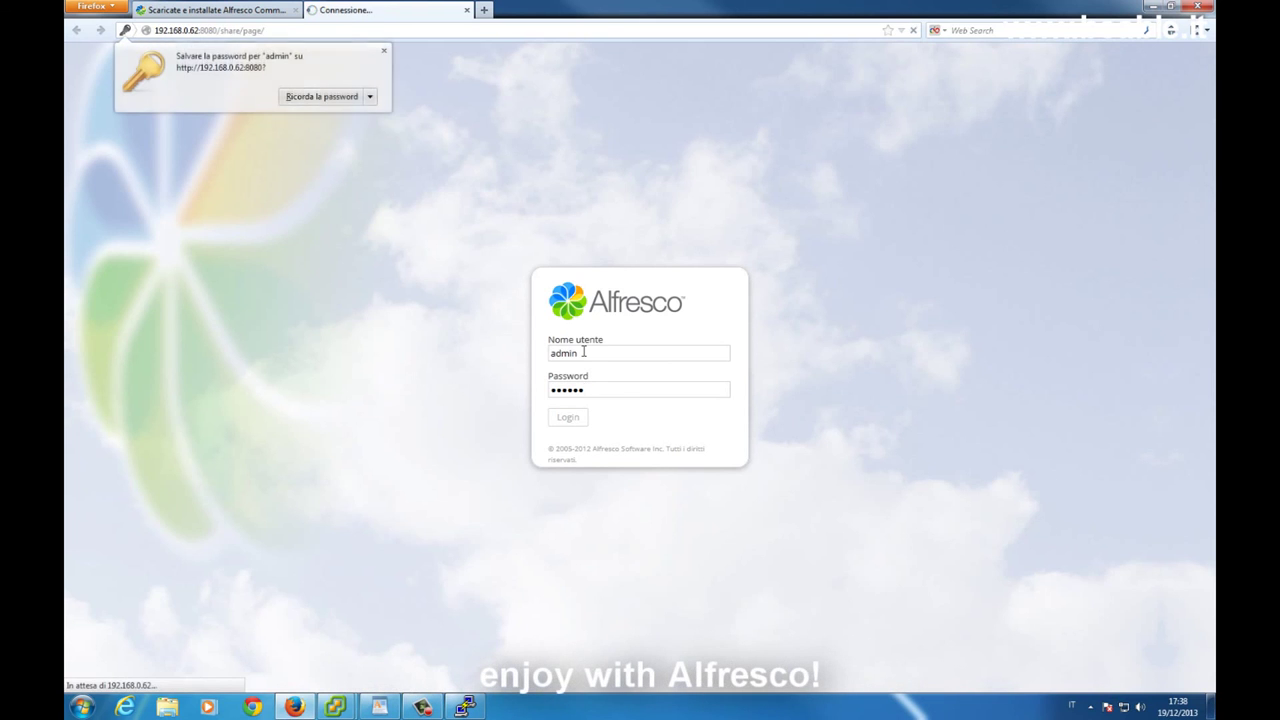
{"action": "left_click", "coordinate": [383, 50]}
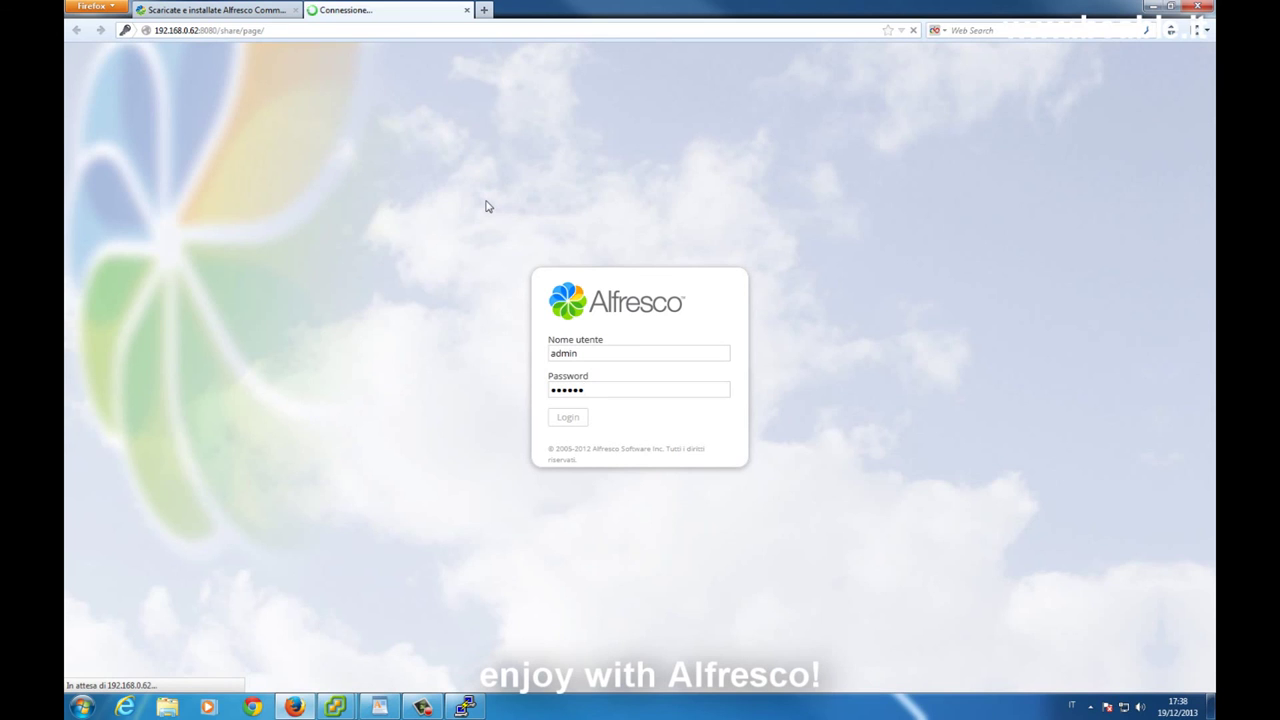